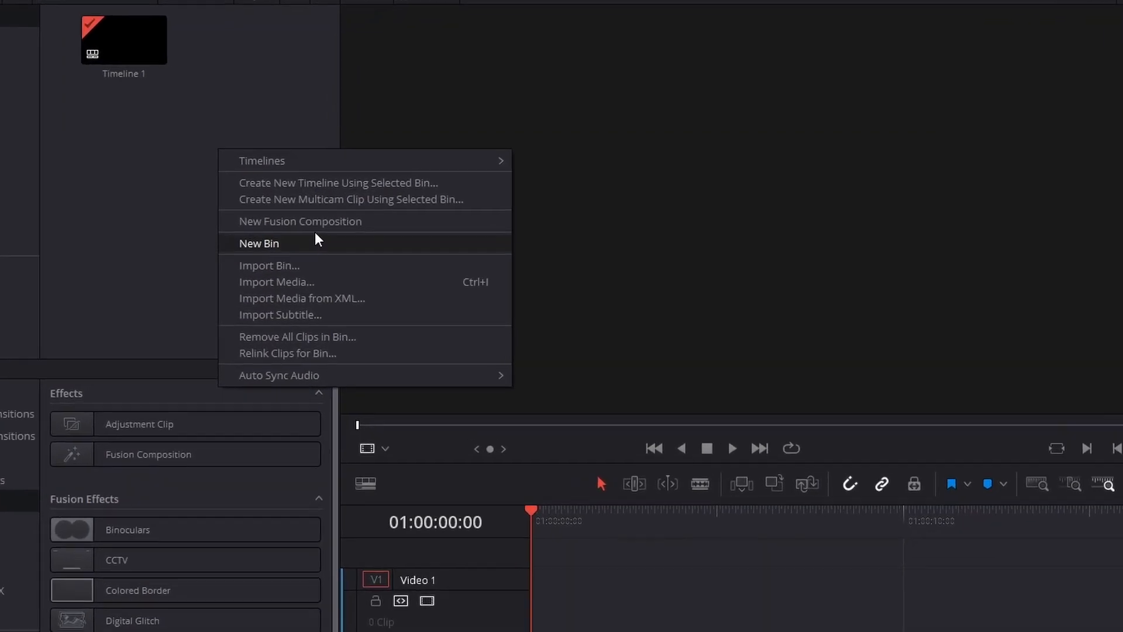
# - Create a new Fusion composition at 60 fps with a 00:00:03:00 duration
pyautogui.click(304, 216)
pyautogui.click(721, 375)
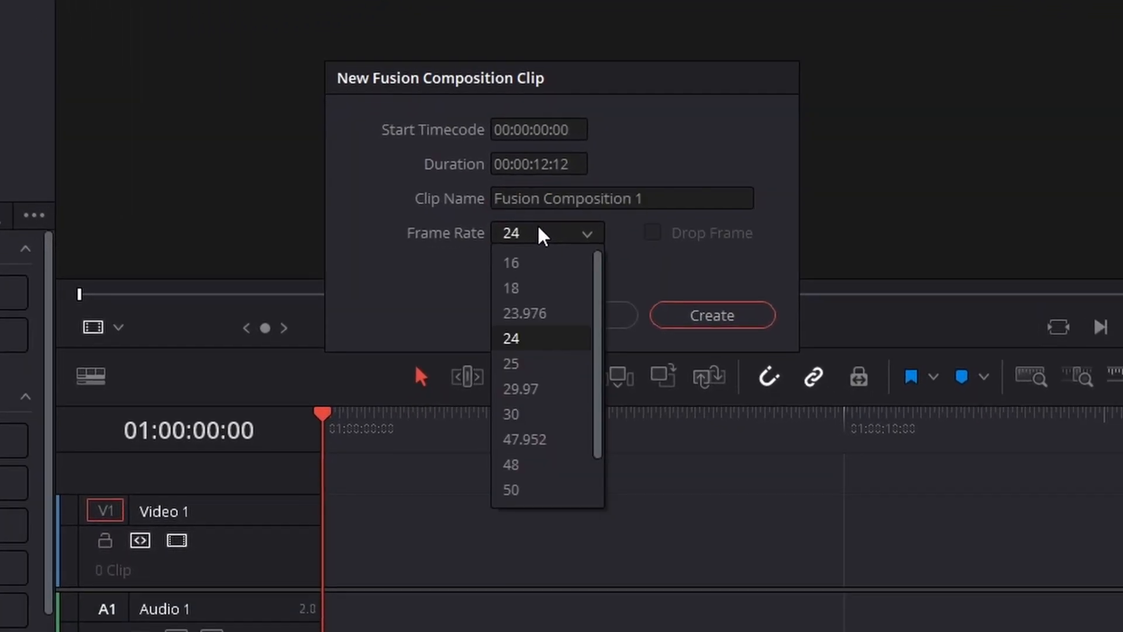
pyautogui.scroll(-2, 697, 550)
pyautogui.click(712, 598)
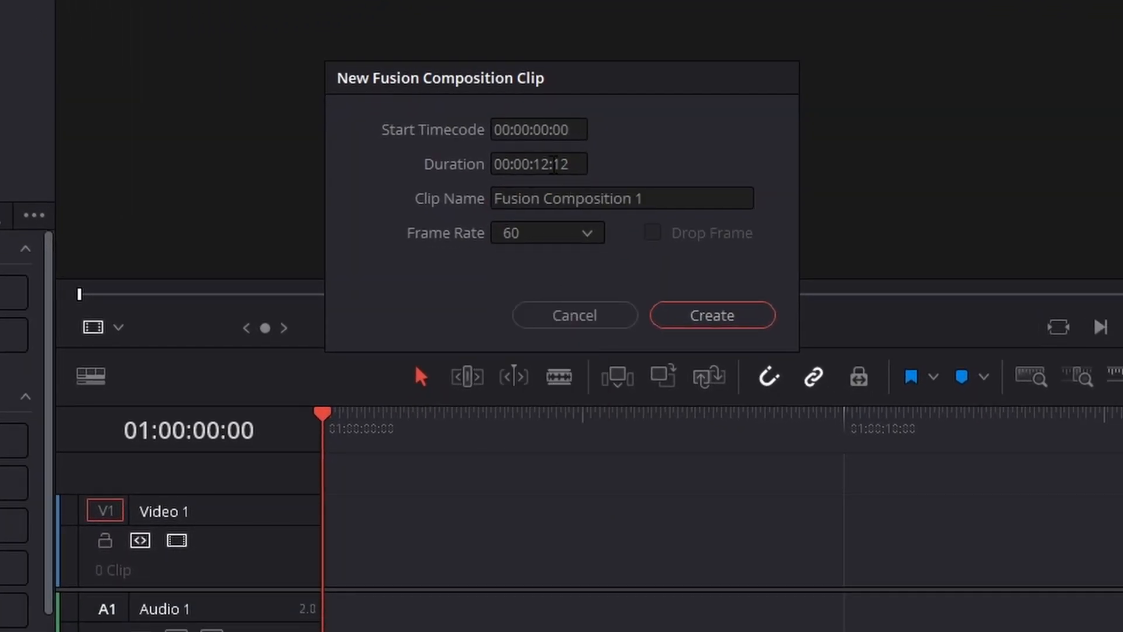
pyautogui.click(560, 164)
pyautogui.press('Left')
pyautogui.press('Left')
pyautogui.press('BackSpace')
pyautogui.press('BackSpace')
pyautogui.press('BackSpace')
pyautogui.write('03:')
pyautogui.press('Delete')
pyautogui.press('Delete')
pyautogui.write('00')
pyautogui.press('Return')
# - Place the composition clip at the start of Video 1 and open it in Fusion
pyautogui.moveTo(241, 88); pyautogui.dragTo(443, 488)
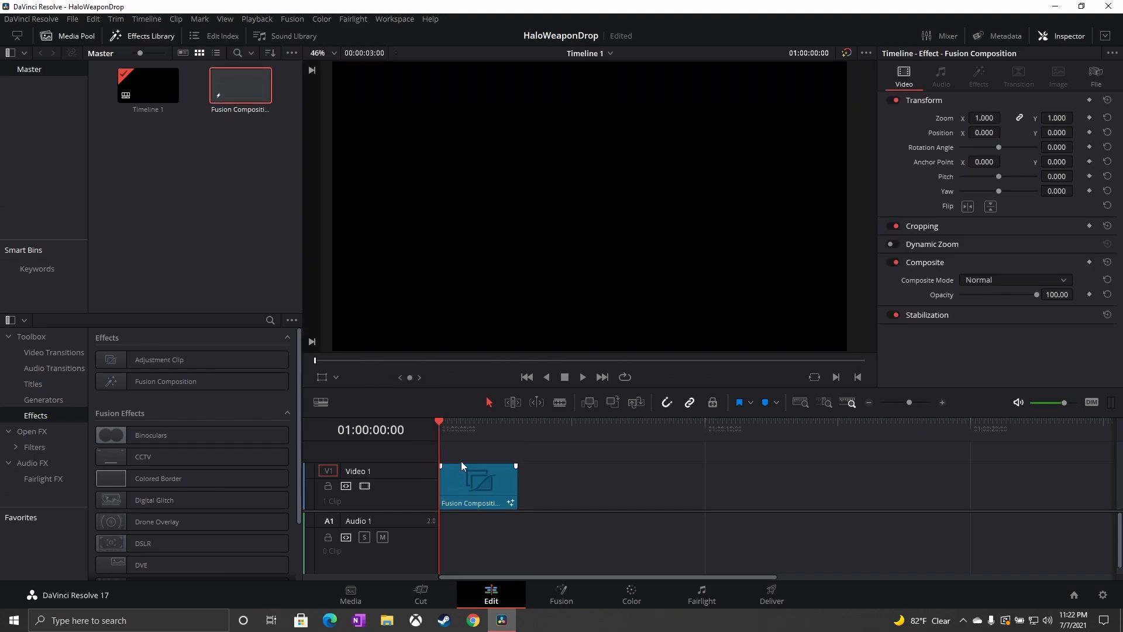
pyautogui.moveTo(443, 427); pyautogui.dragTo(518, 432)
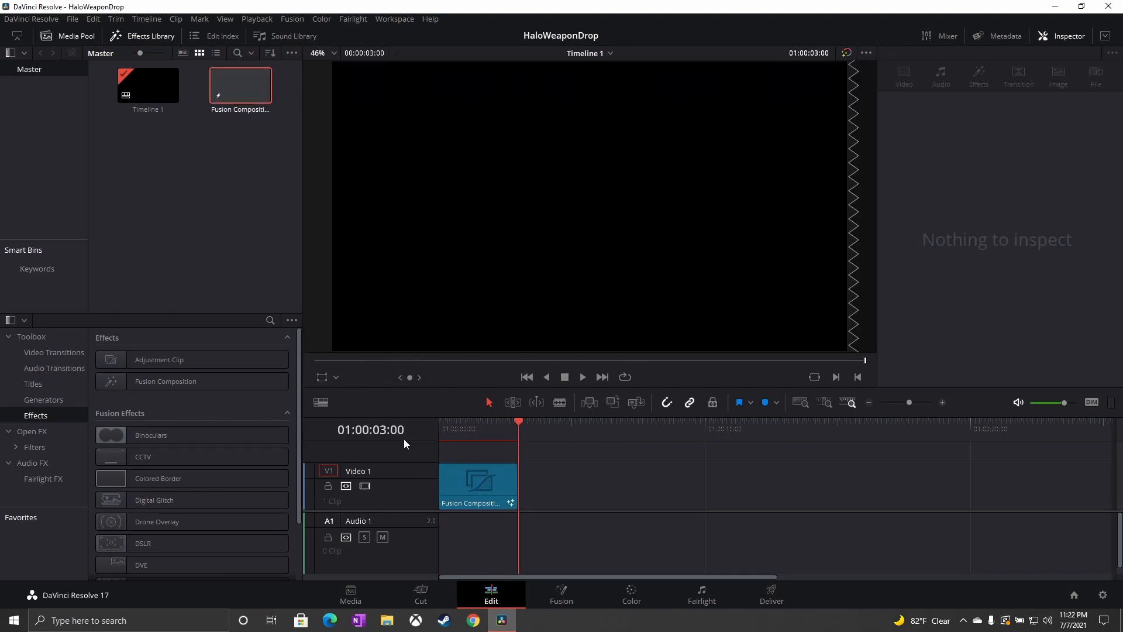
pyautogui.click(469, 481)
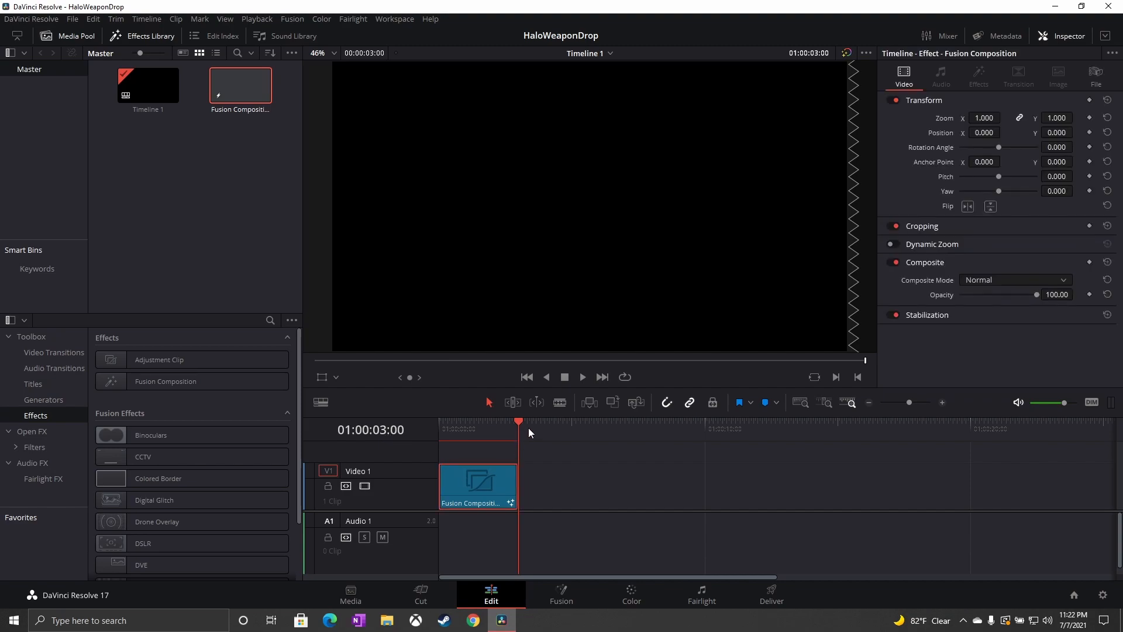
pyautogui.click(455, 435)
pyautogui.click(447, 436)
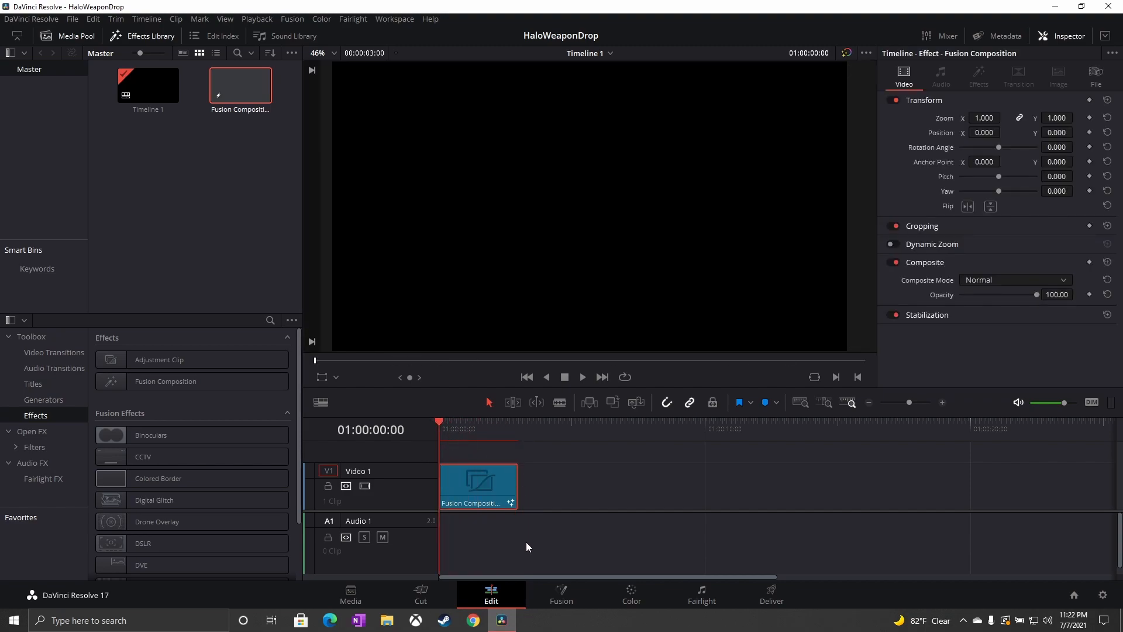
pyautogui.click(553, 602)
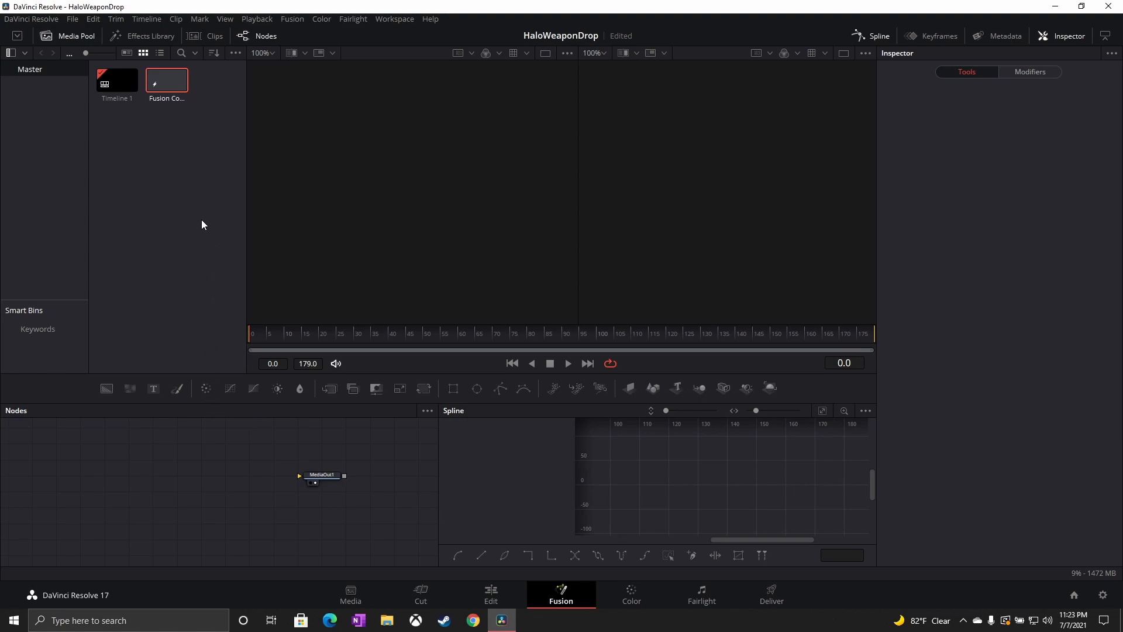
# - Import the chief_helmet image into the media pool
pyautogui.rightClick(165, 185)
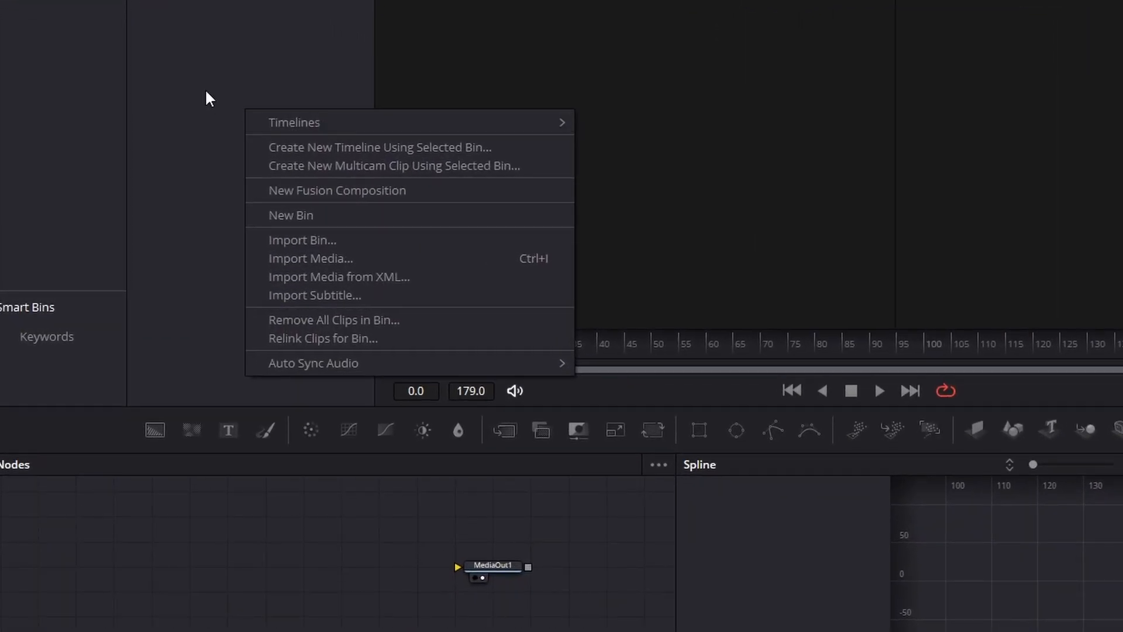
pyautogui.click(338, 270)
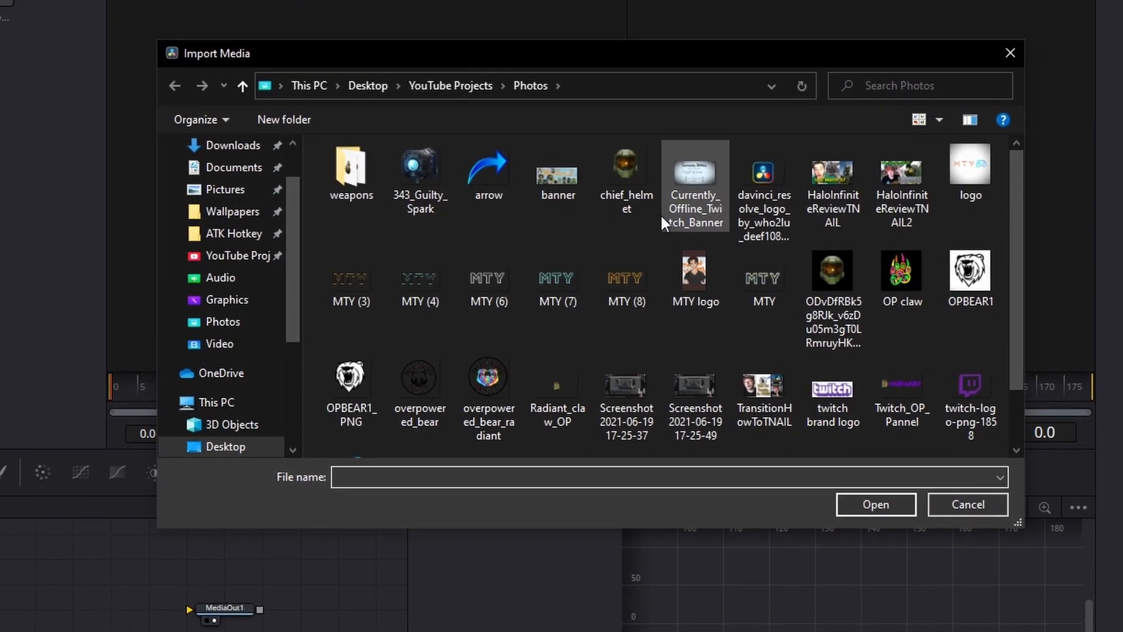
pyautogui.click(907, 144)
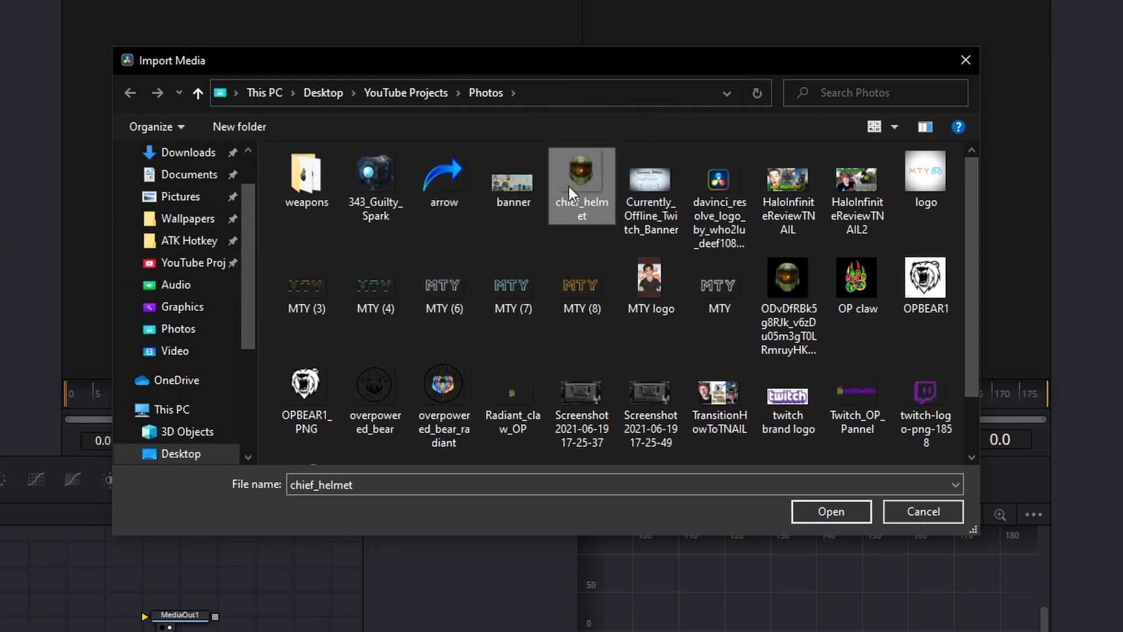
pyautogui.click(831, 511)
# - Import weapon images 001–006 from the weapons folder as the [001-006].tif sequence
pyautogui.rightClick(234, 101)
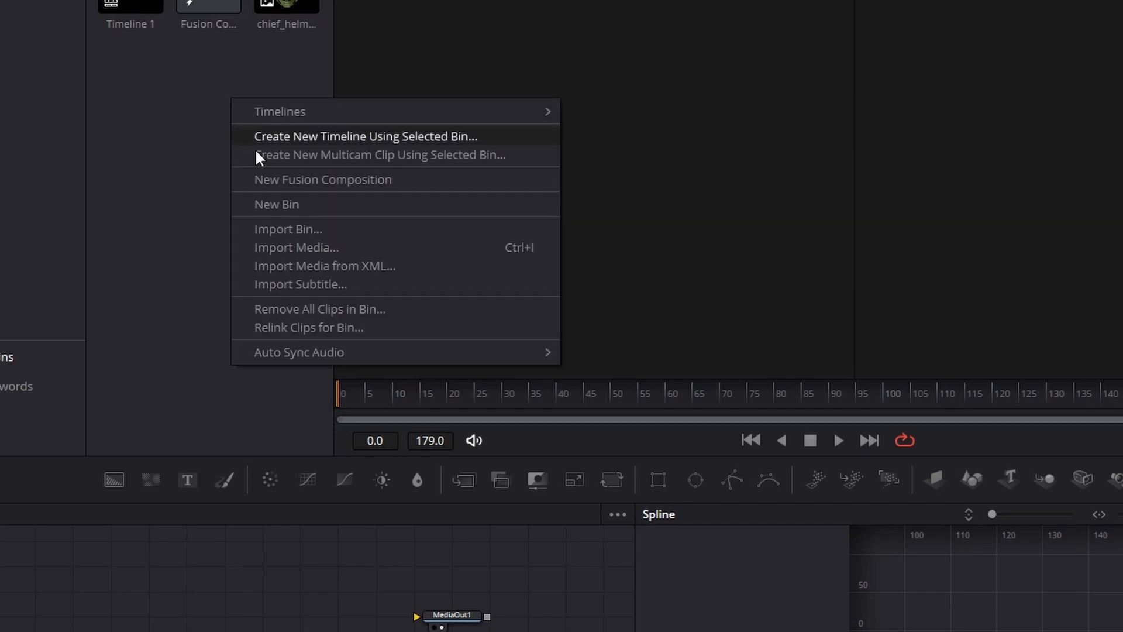
pyautogui.click(339, 250)
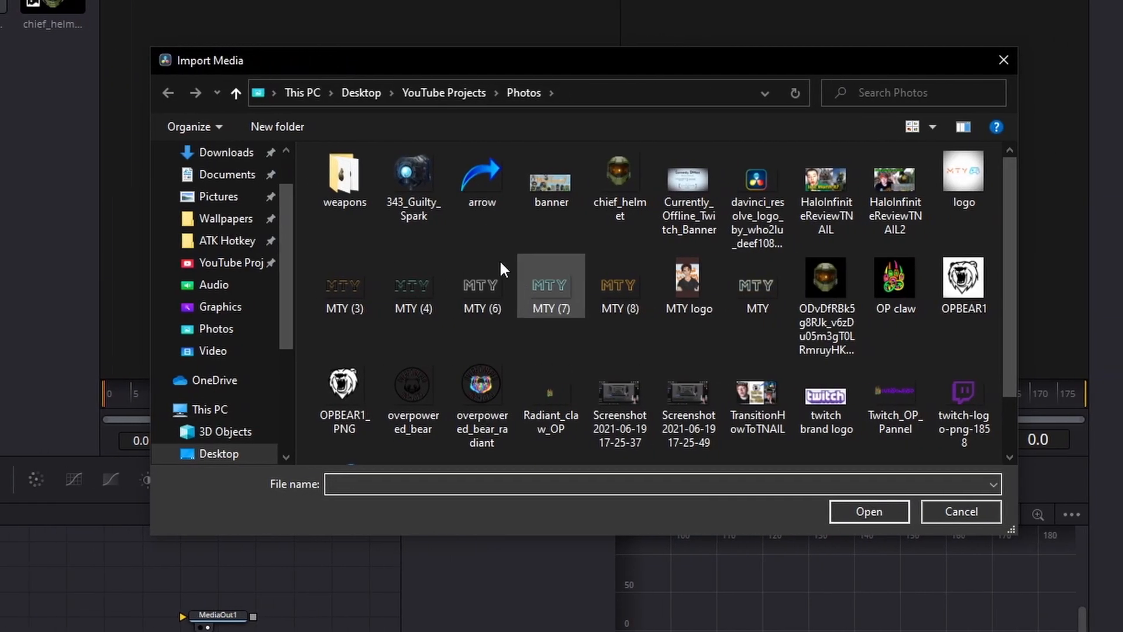
pyautogui.doubleClick(318, 168)
pyautogui.moveTo(342, 284); pyautogui.dragTo(866, 205)
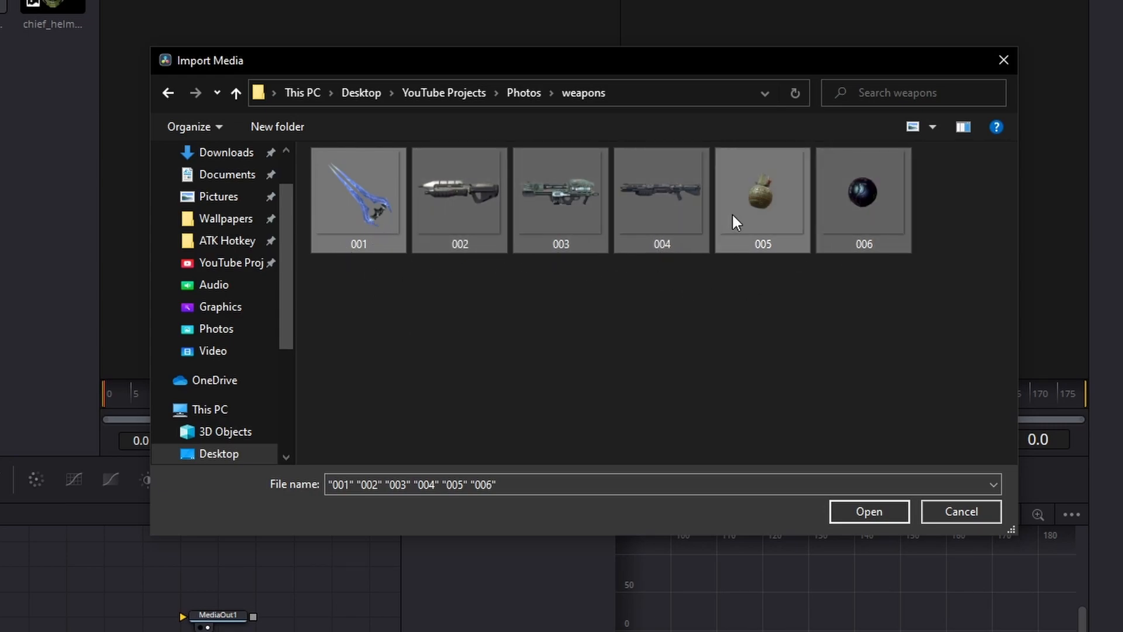
pyautogui.click(885, 508)
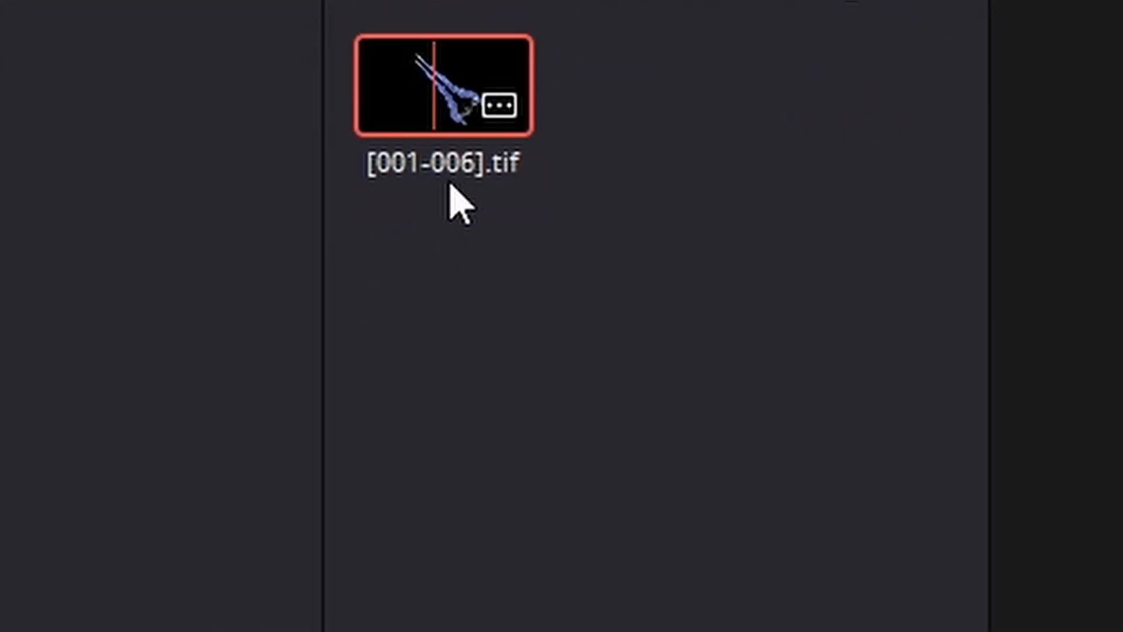
# - Add [001-006].tif as MediaIn1, view it, and preview its looping frames 0–179
pyautogui.moveTo(120, 131); pyautogui.dragTo(74, 480)
pyautogui.moveTo(241, 295); pyautogui.dragTo(199, 294)
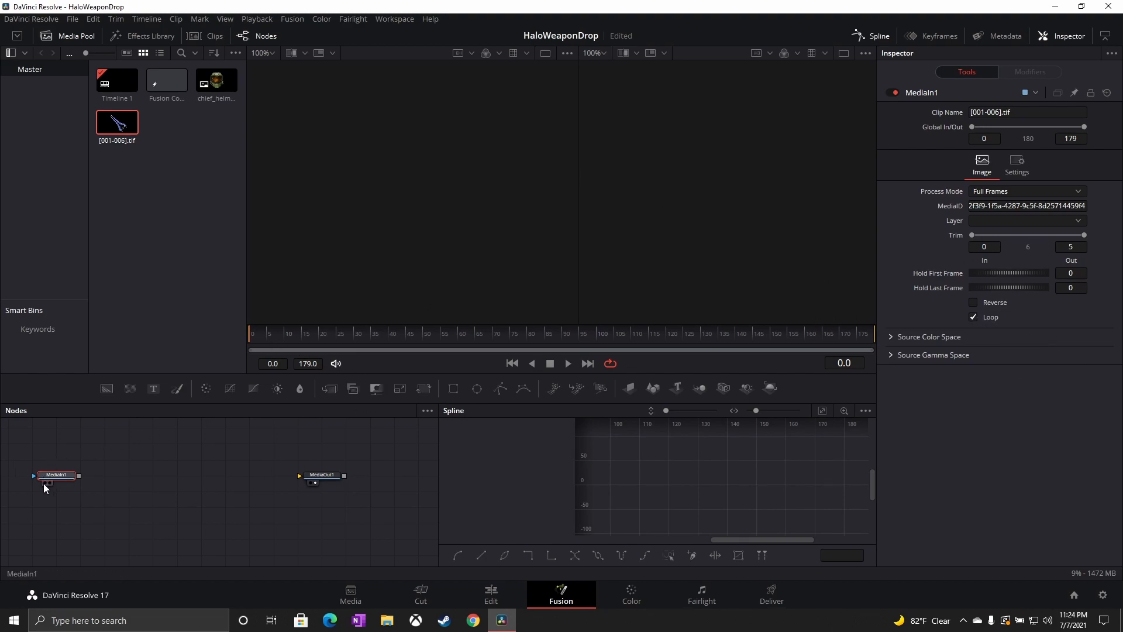
pyautogui.click(44, 483)
pyautogui.click(975, 317)
pyautogui.press('space')
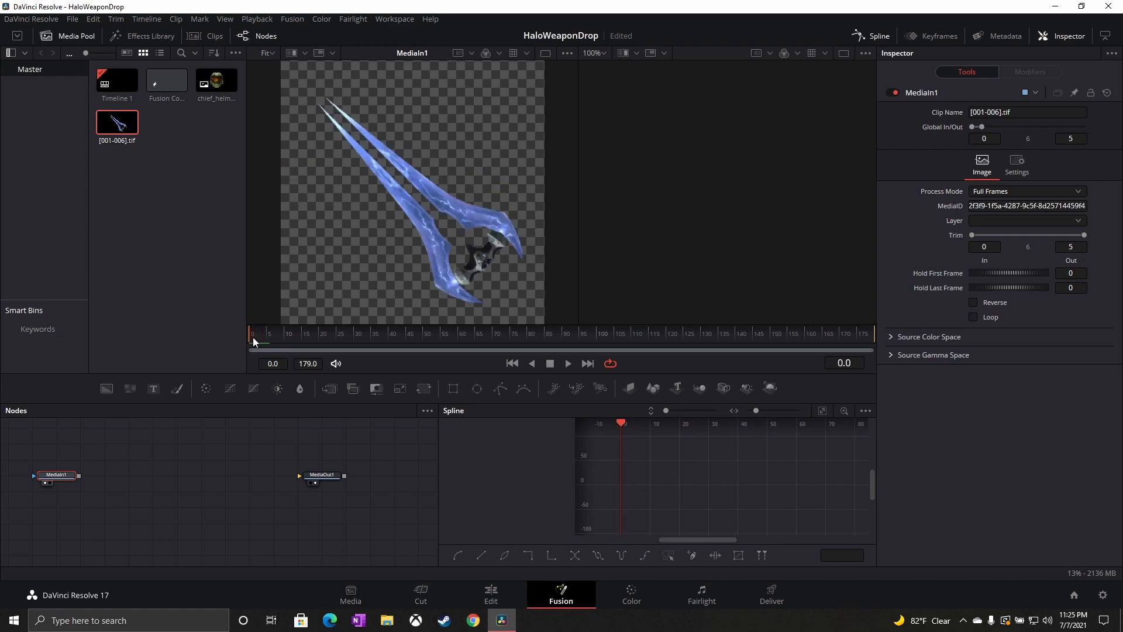
pyautogui.click(973, 317)
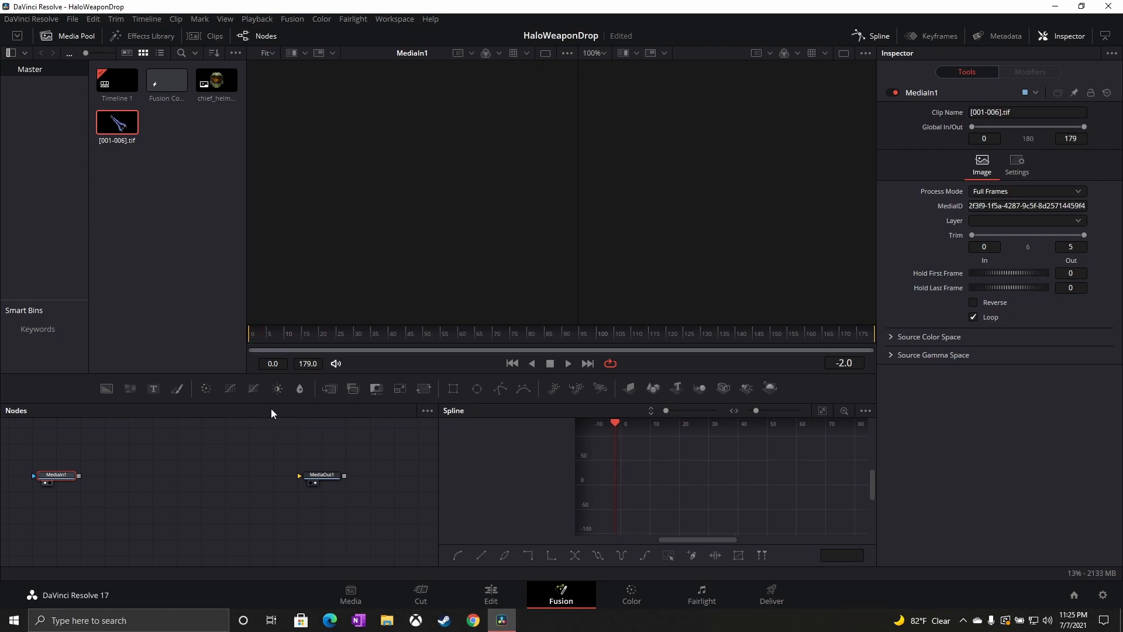
pyautogui.moveTo(256, 340)
pyautogui.mouseDown()
pyautogui.moveTo(609, 346)
pyautogui.moveTo(247, 341)
pyautogui.mouseUp()
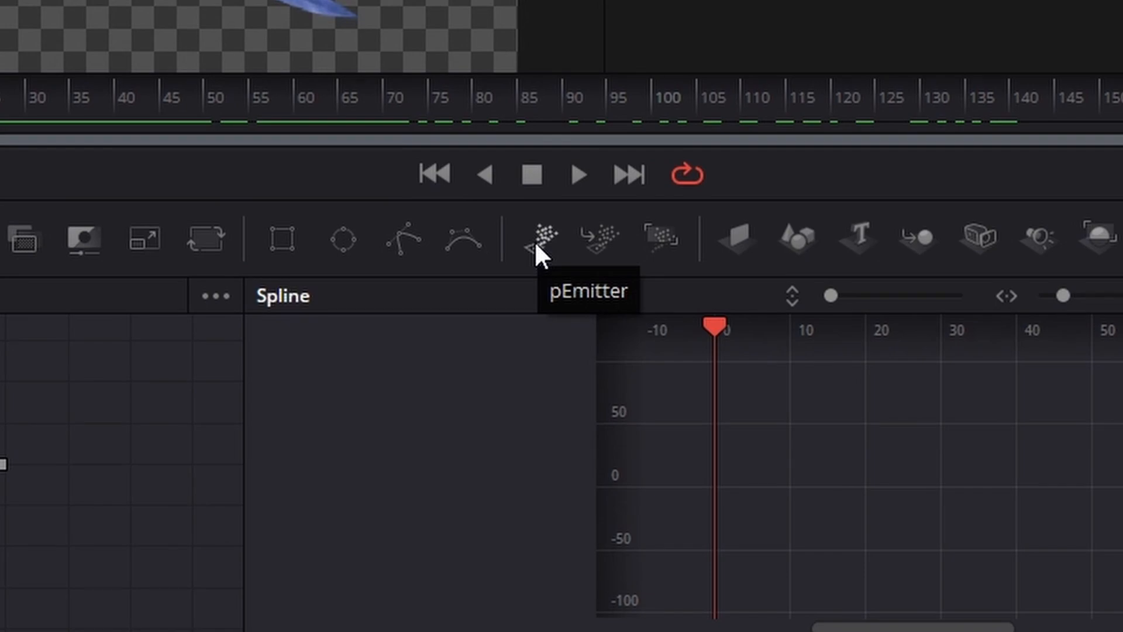
# - Add pEmitter1 and pRender1 nodes, spread them apart, and inspect each one's settings
pyautogui.click(536, 241)
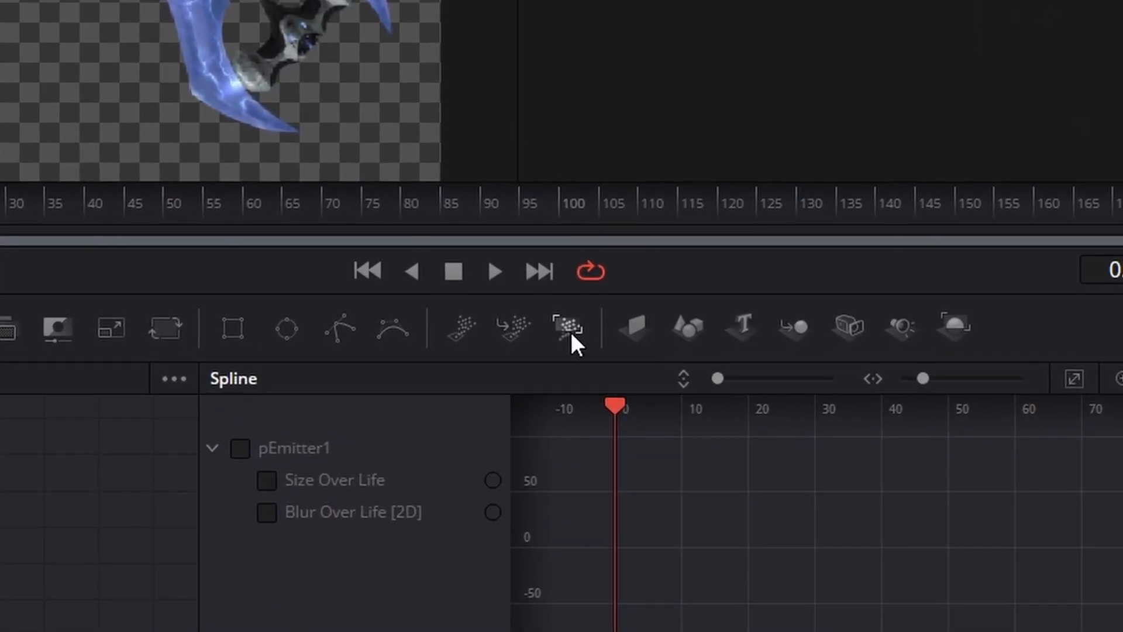
pyautogui.click(567, 327)
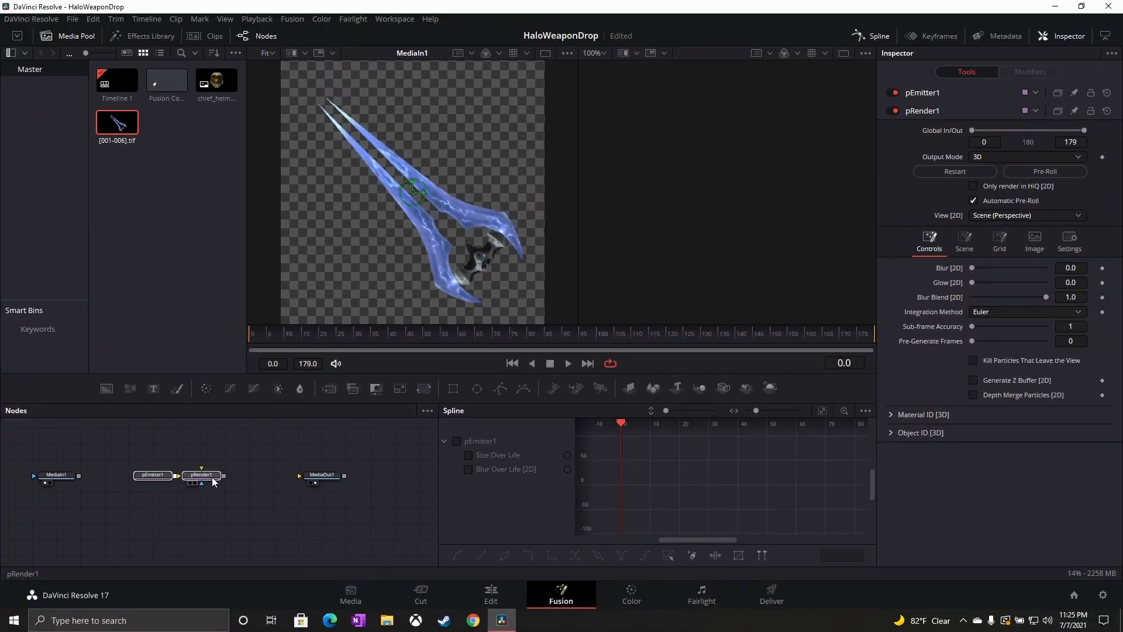
pyautogui.moveTo(162, 478); pyautogui.dragTo(120, 478)
pyautogui.moveTo(211, 477); pyautogui.dragTo(277, 478)
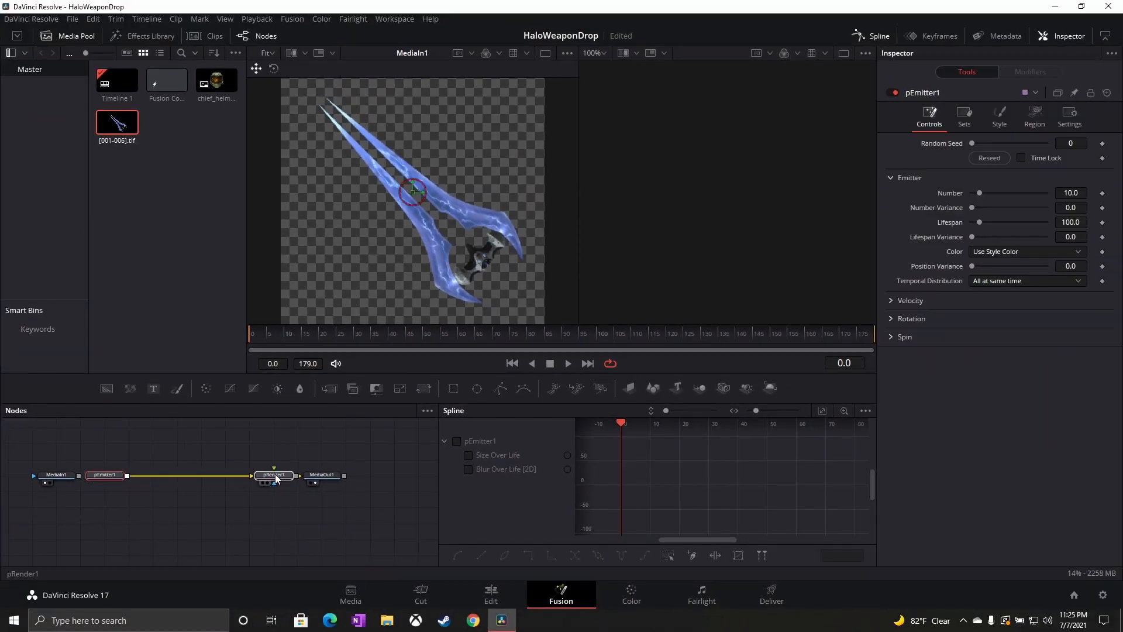
pyautogui.click(270, 476)
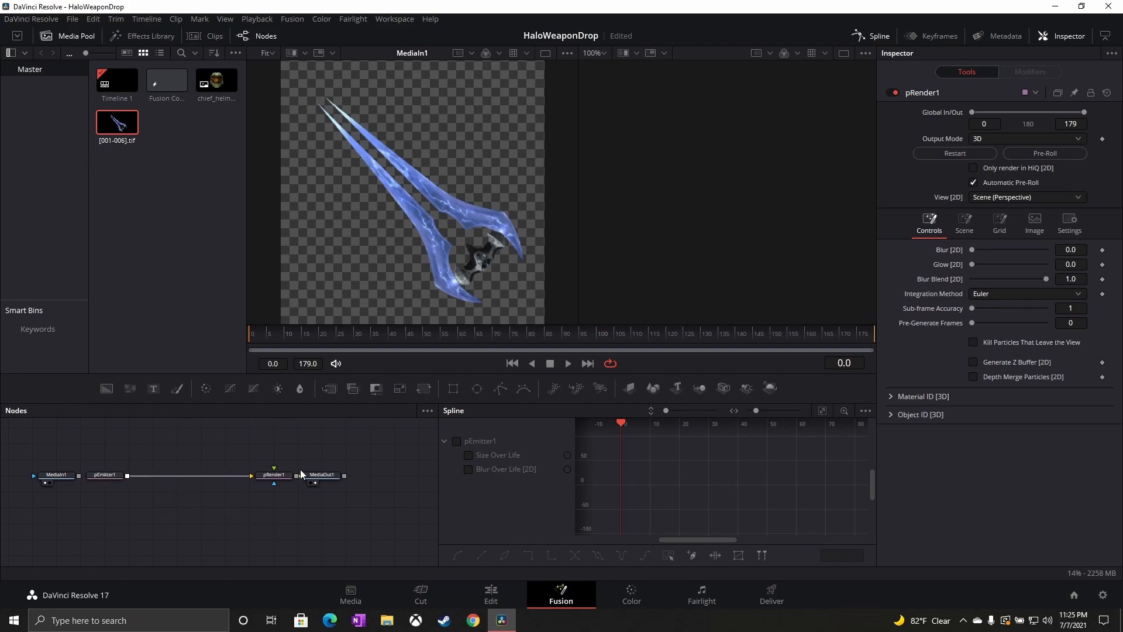
pyautogui.click(105, 475)
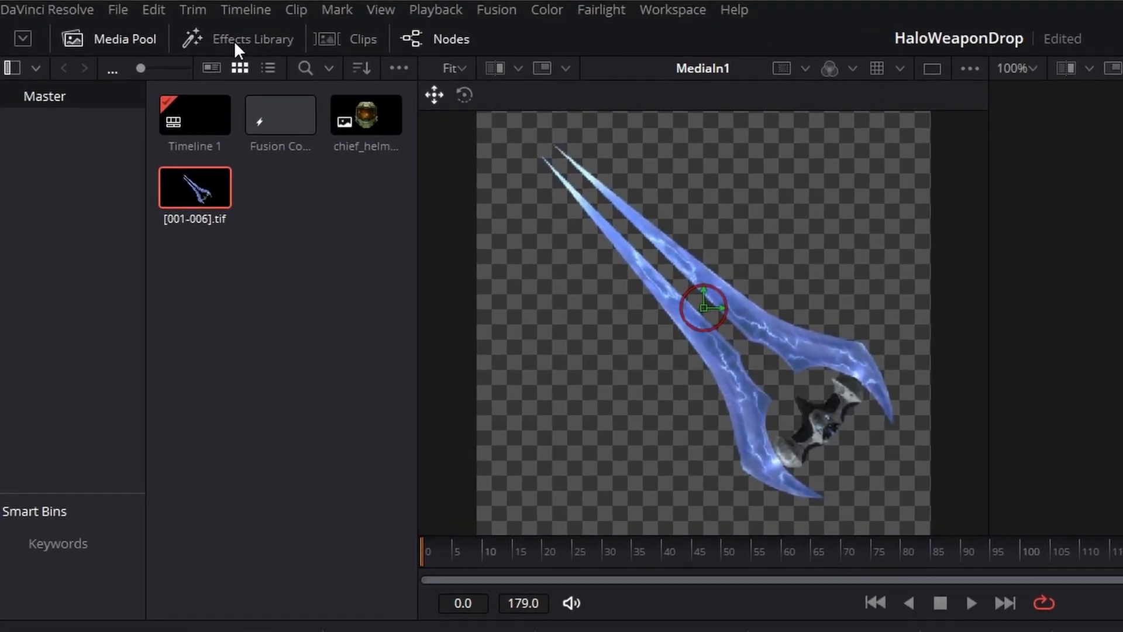
# - Insert pDirectionalForce and pBounce from the Particles tools between pEmitter1 and pRender1
pyautogui.click(234, 41)
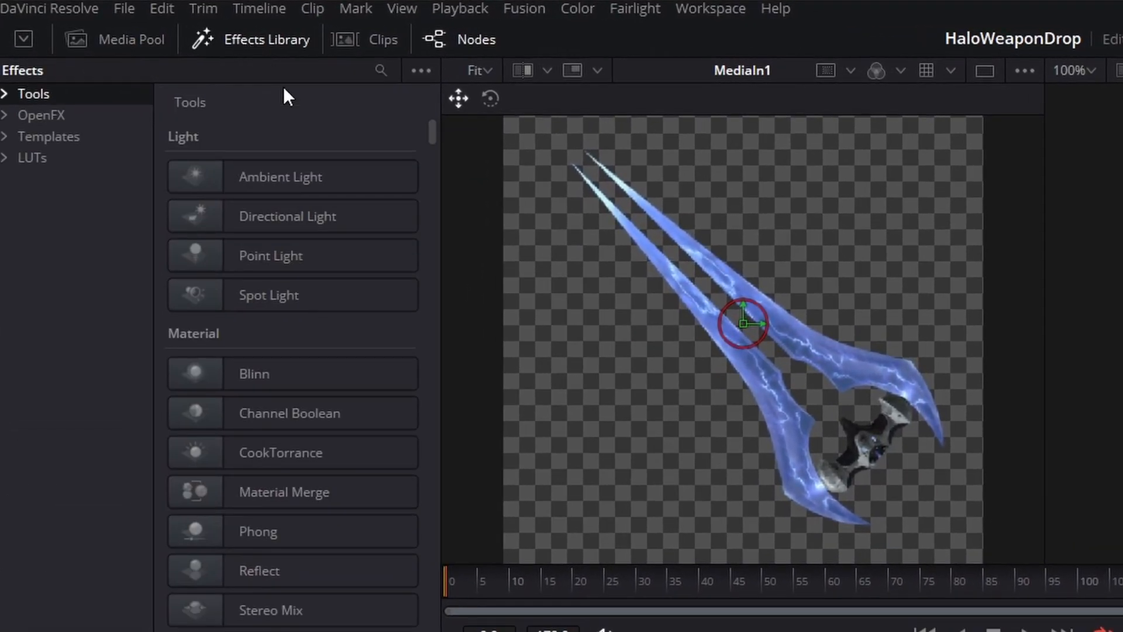
pyautogui.click(5, 94)
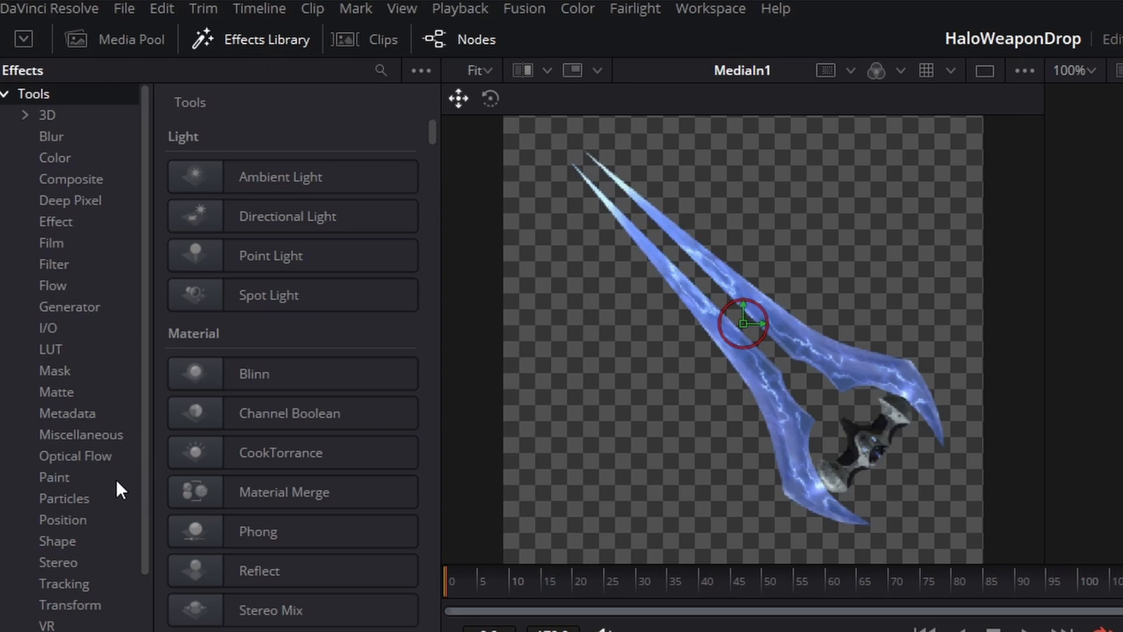
pyautogui.click(58, 499)
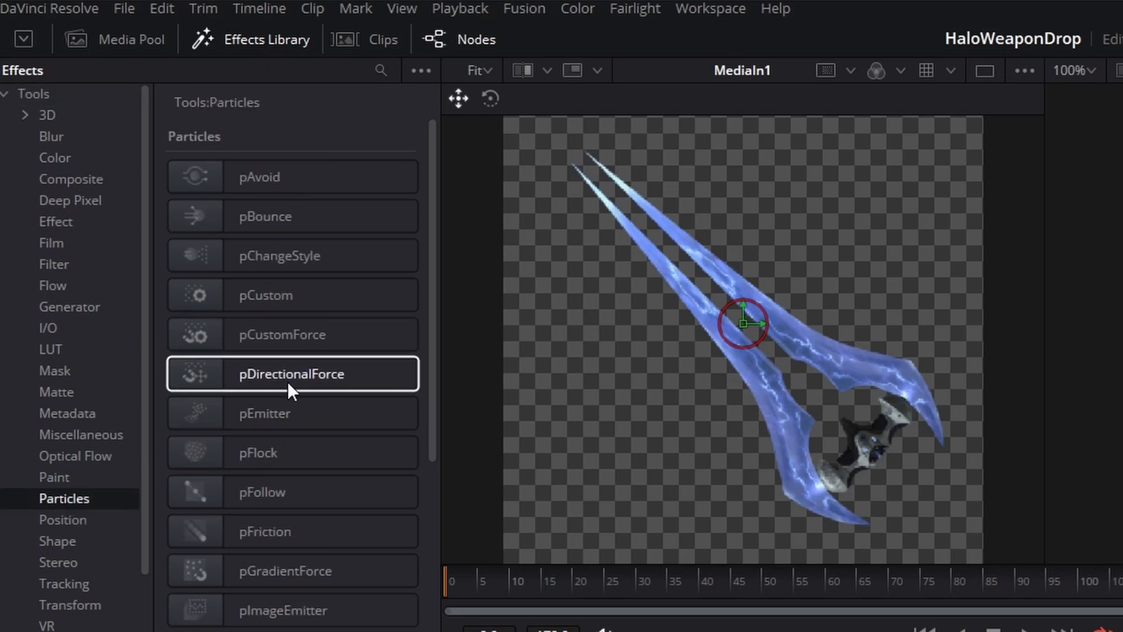
pyautogui.moveTo(240, 374); pyautogui.dragTo(149, 475)
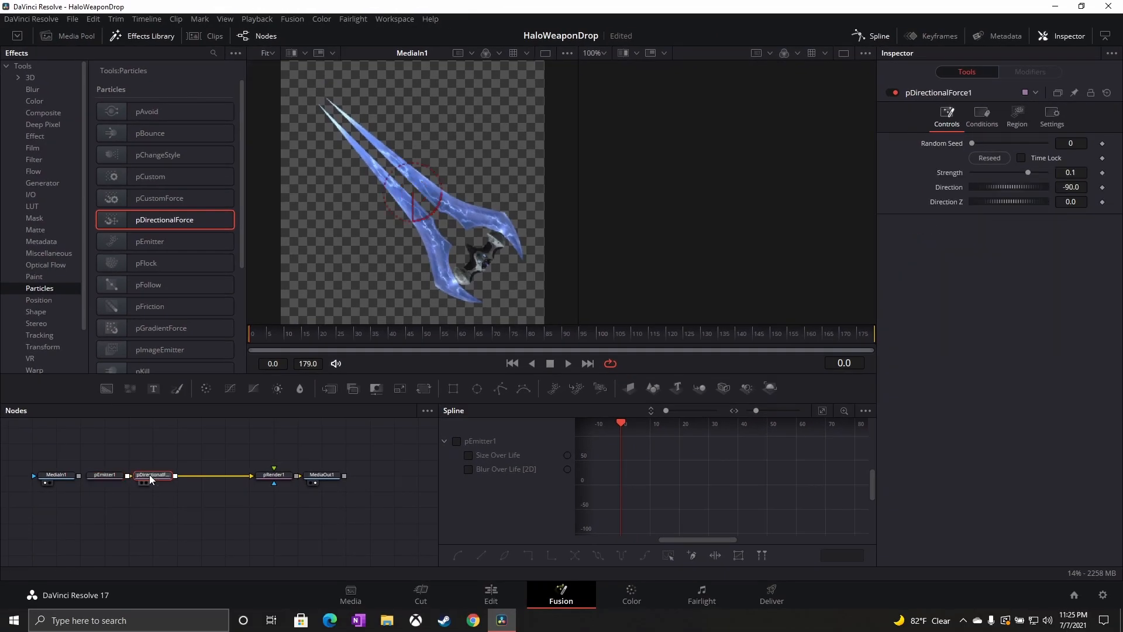
pyautogui.moveTo(139, 134); pyautogui.dragTo(157, 206)
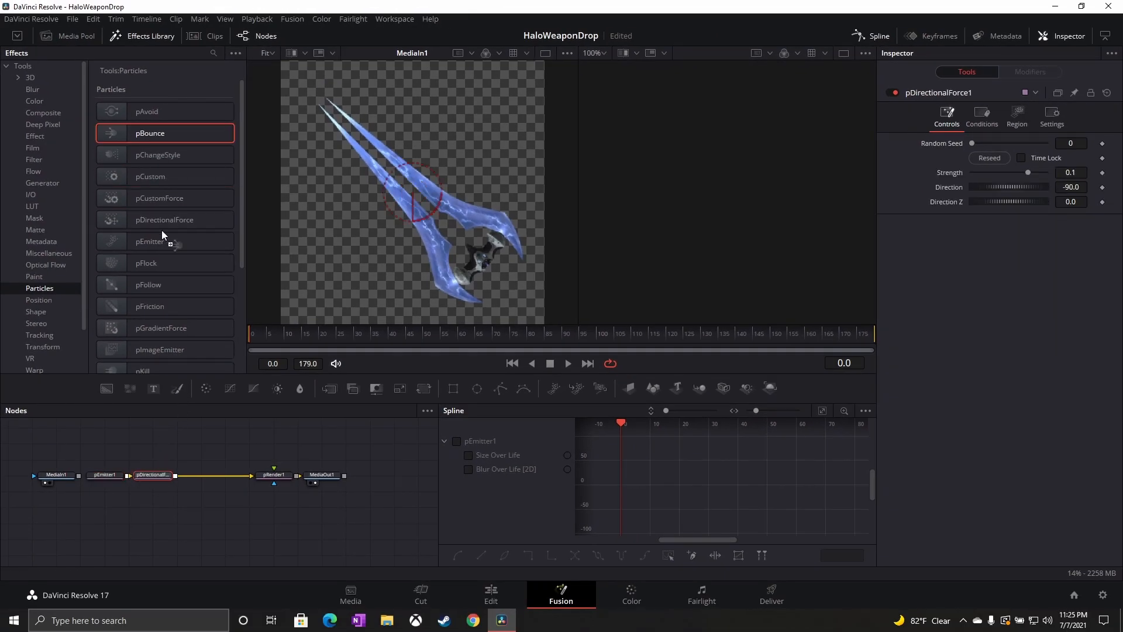
pyautogui.moveTo(202, 471); pyautogui.dragTo(202, 472)
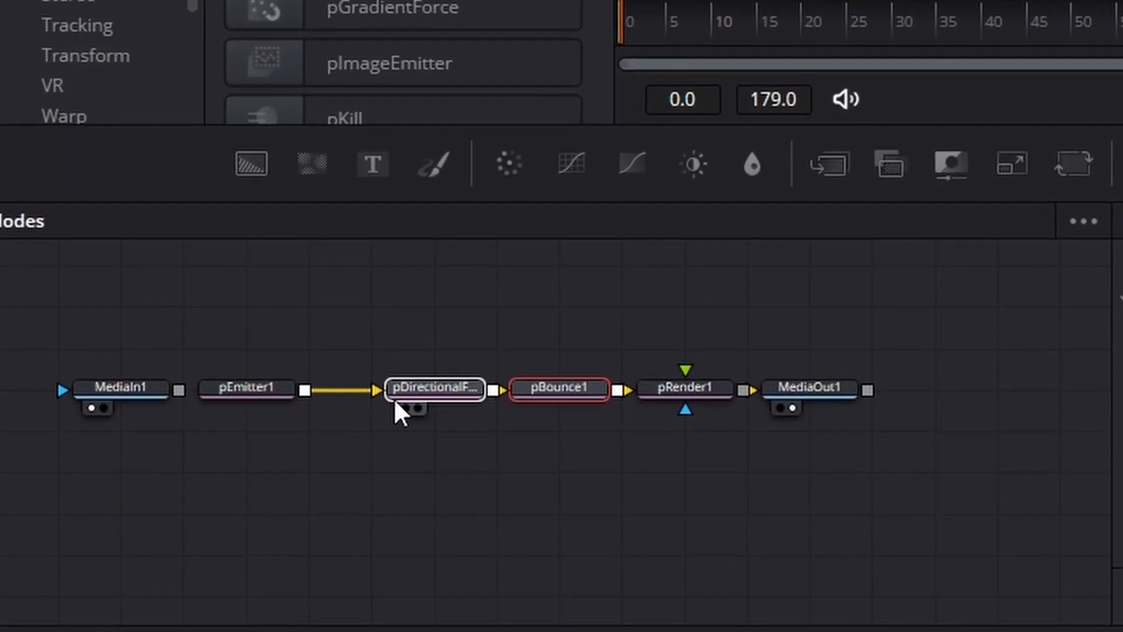
# - Line up pDirectionalForce1, pBounce1 and pRender1 closely after pEmitter1
pyautogui.click(394, 398)
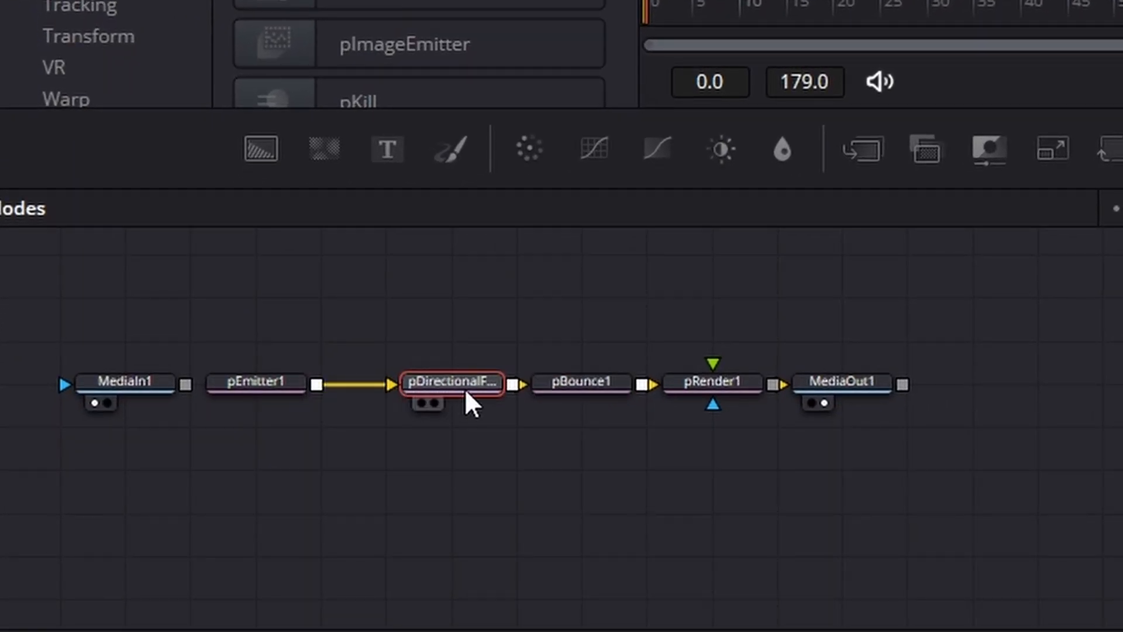
pyautogui.moveTo(448, 398); pyautogui.dragTo(363, 397)
pyautogui.moveTo(585, 392); pyautogui.dragTo(528, 393)
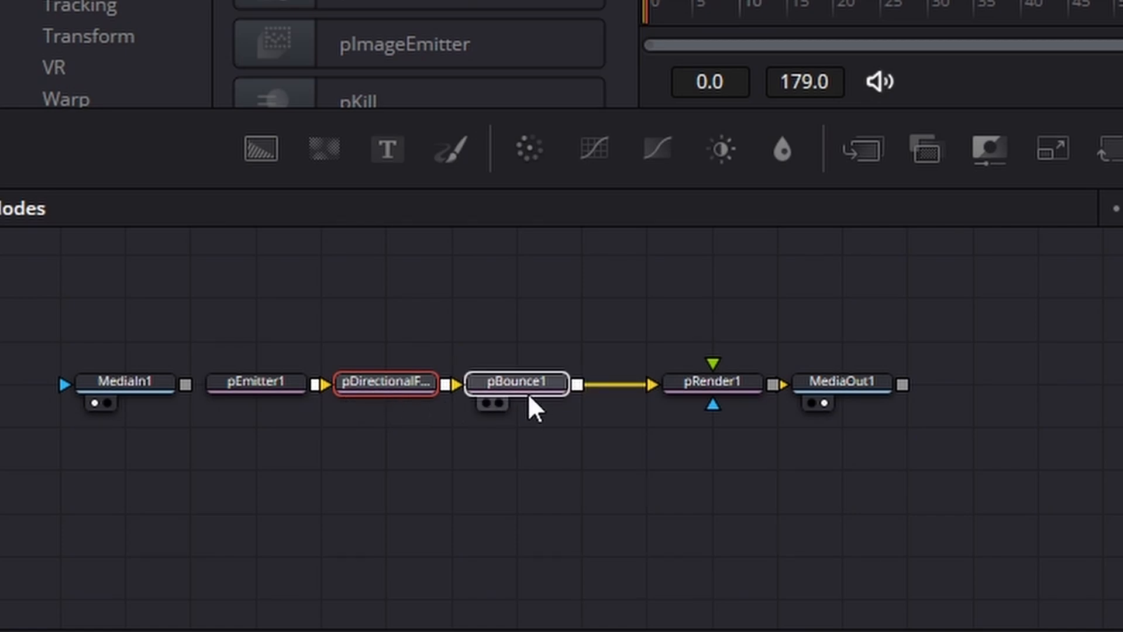
pyautogui.moveTo(747, 388); pyautogui.dragTo(809, 389)
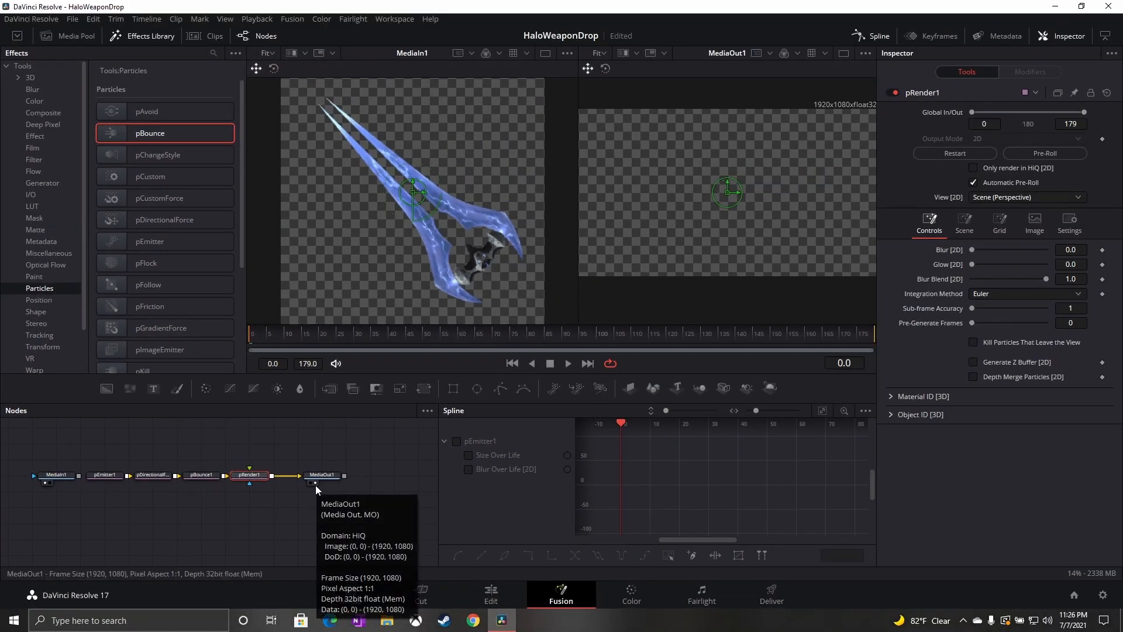
# - Load MediaOut1 into viewers 1 and 2, then switch to the single-viewer layout
pyautogui.click(322, 477)
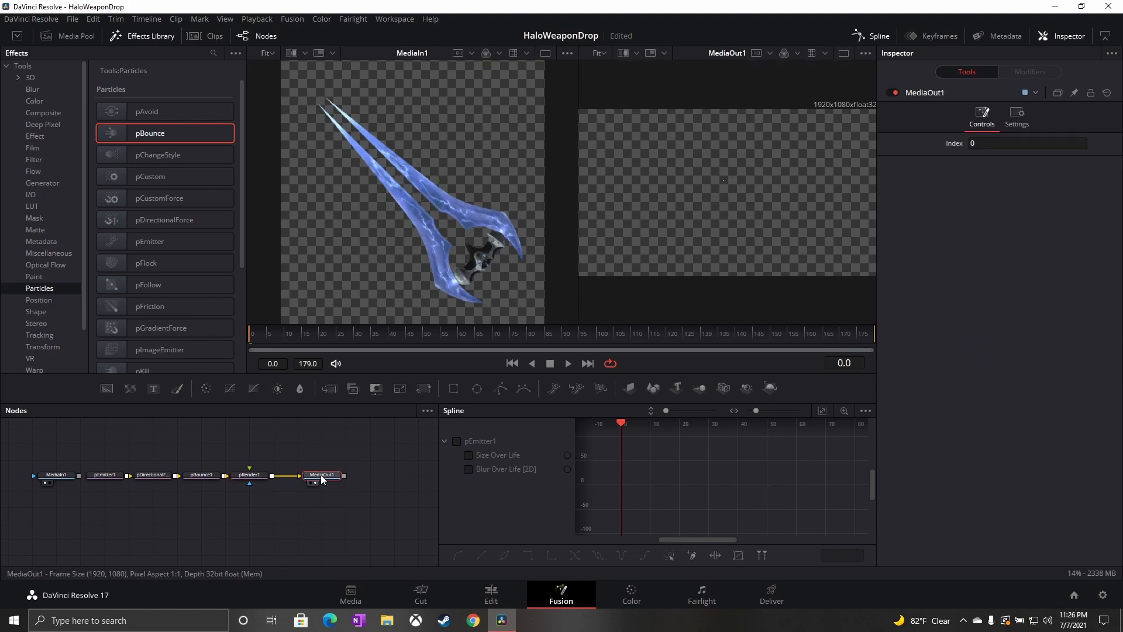
pyautogui.press('1')
pyautogui.press('2')
pyautogui.press('1')
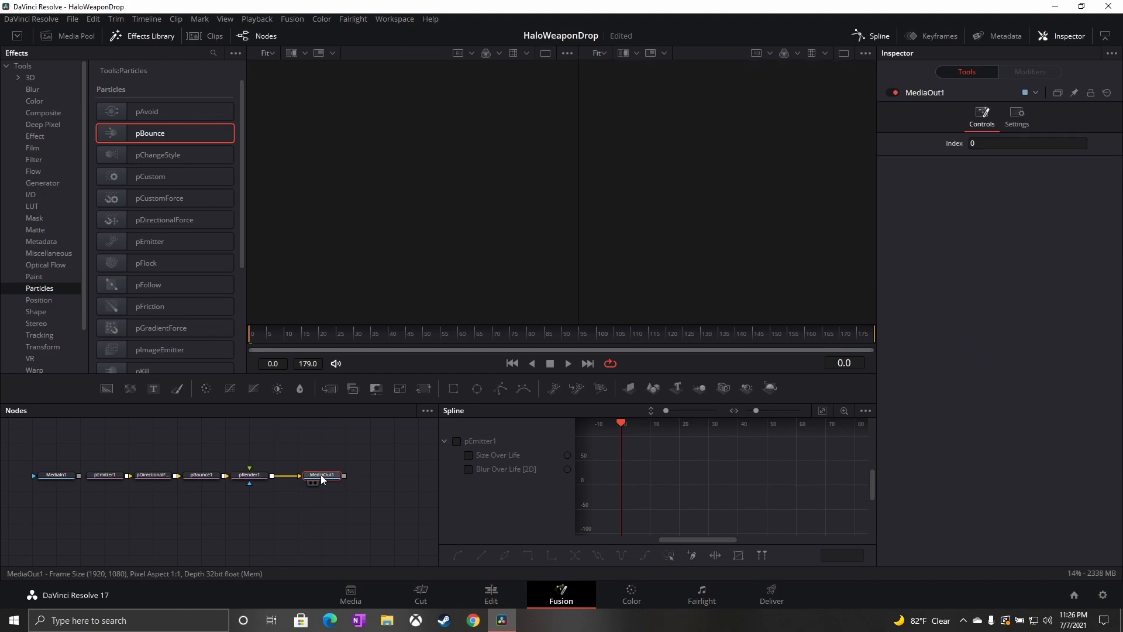
pyautogui.press('2')
pyautogui.press('1')
pyautogui.press('2')
pyautogui.press('1')
pyautogui.press('2')
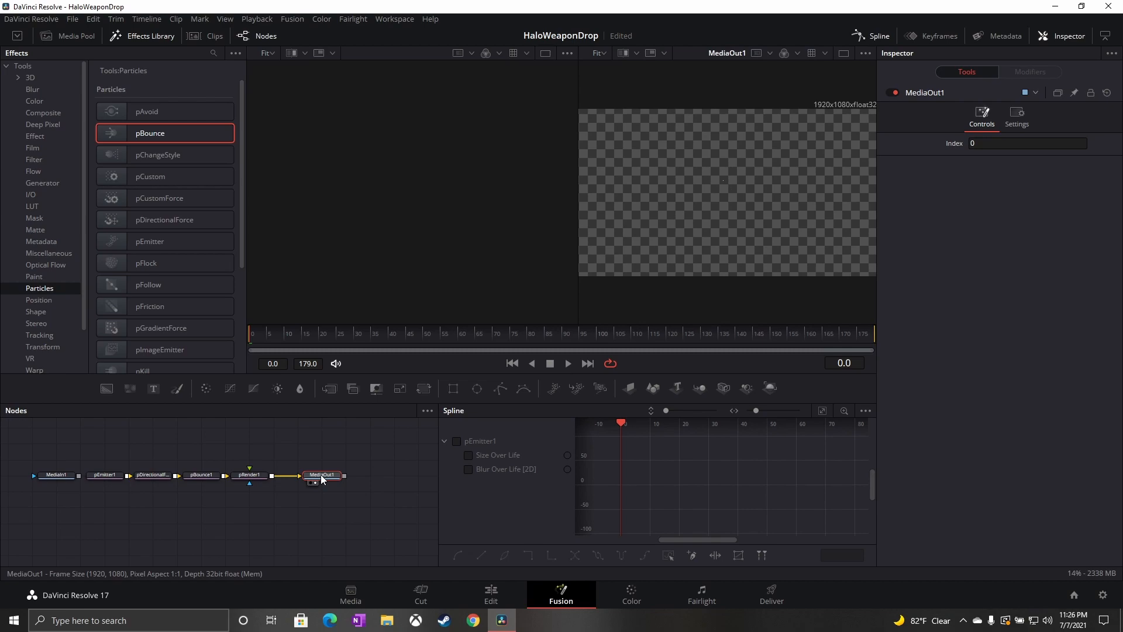
pyautogui.press('1')
pyautogui.press('1')
pyautogui.press('1')
pyautogui.press('2')
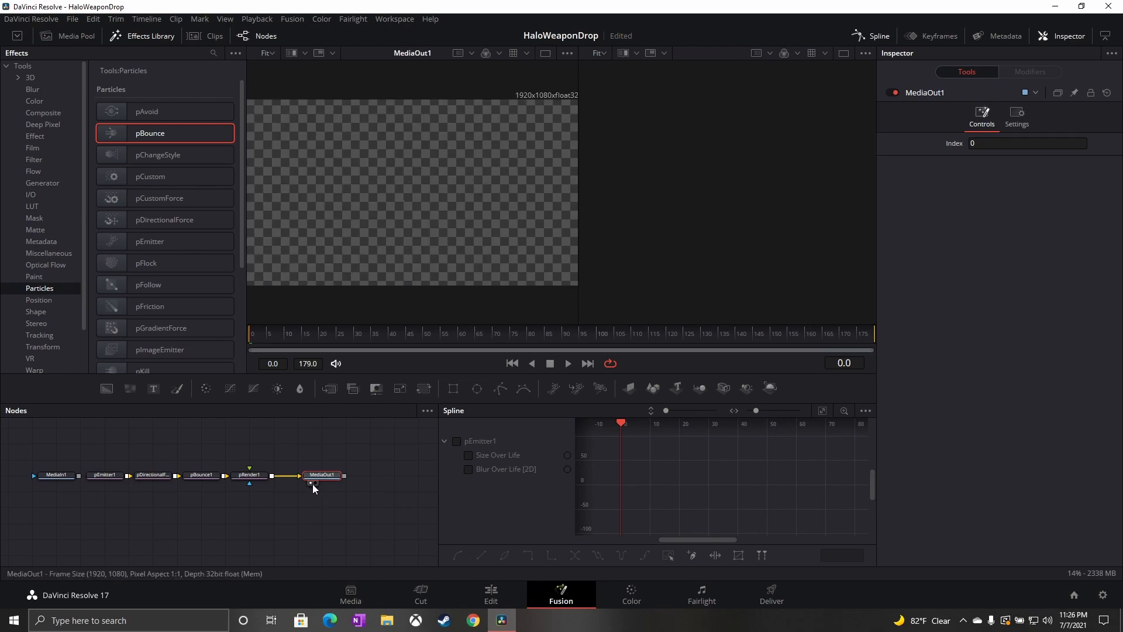
pyautogui.click(545, 54)
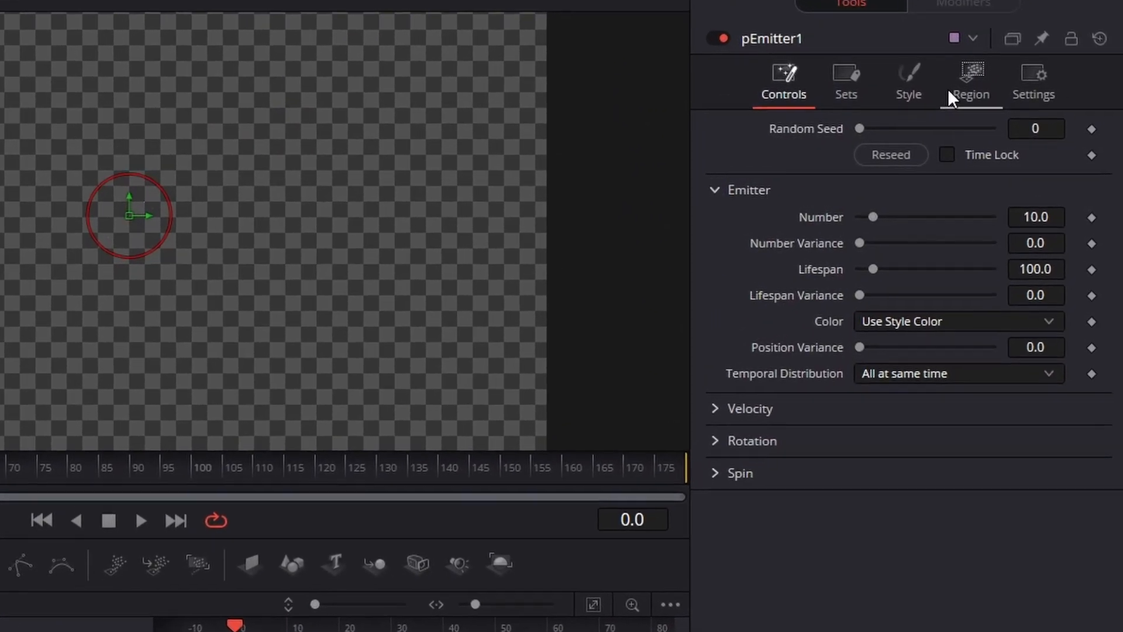
# - Set pEmitter1's Style to Bitmap, animated by Particle Birth Time
pyautogui.click(908, 81)
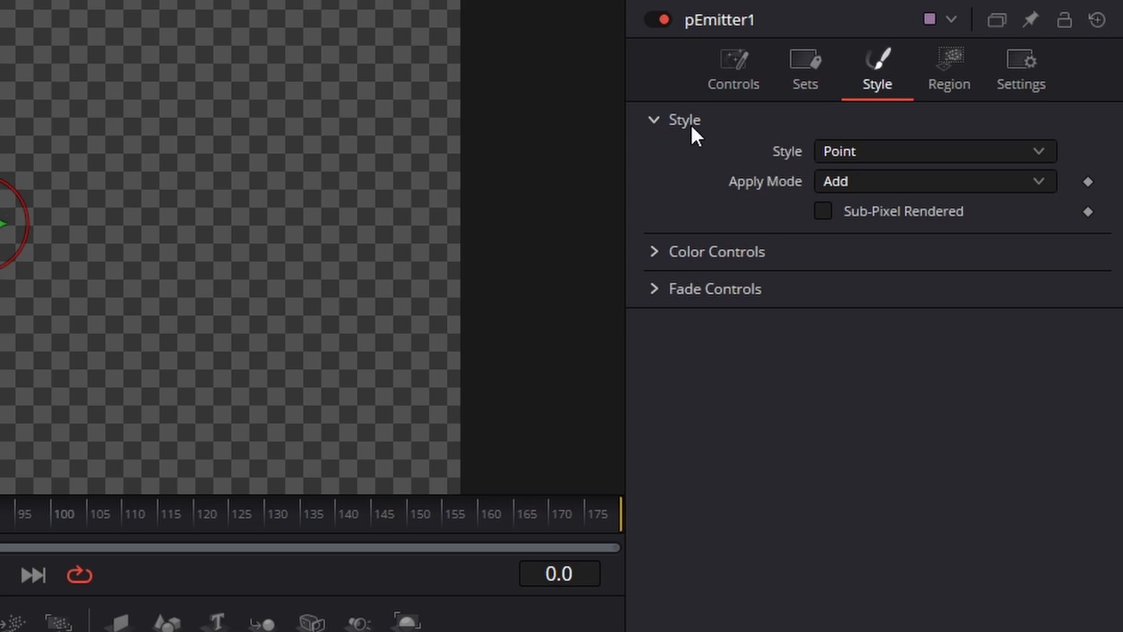
pyautogui.click(877, 153)
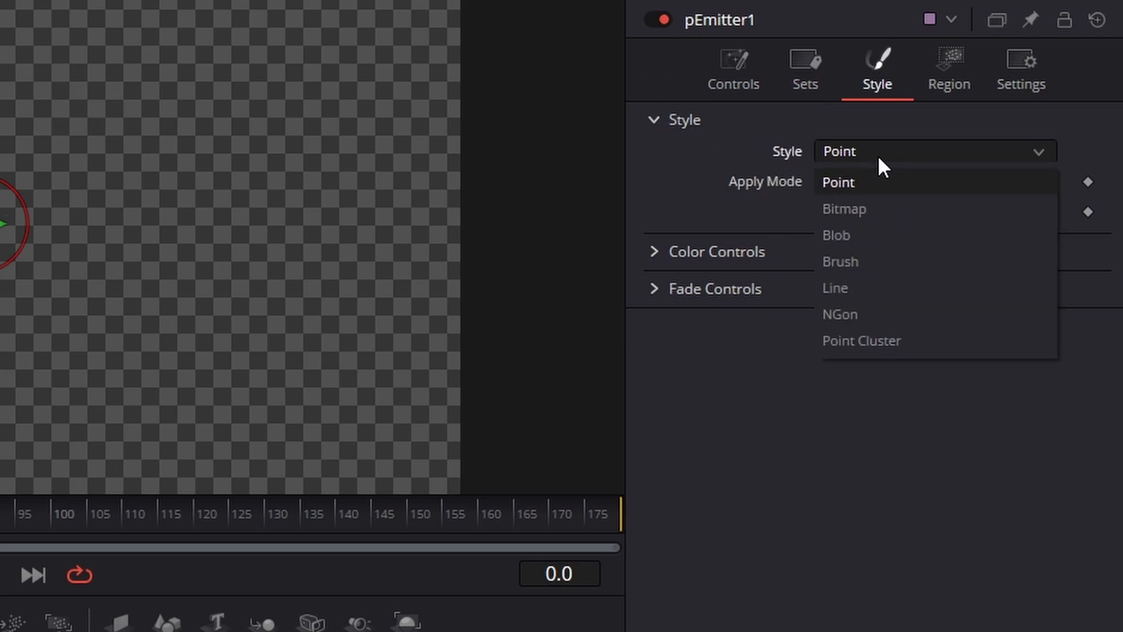
pyautogui.click(879, 214)
pyautogui.click(859, 181)
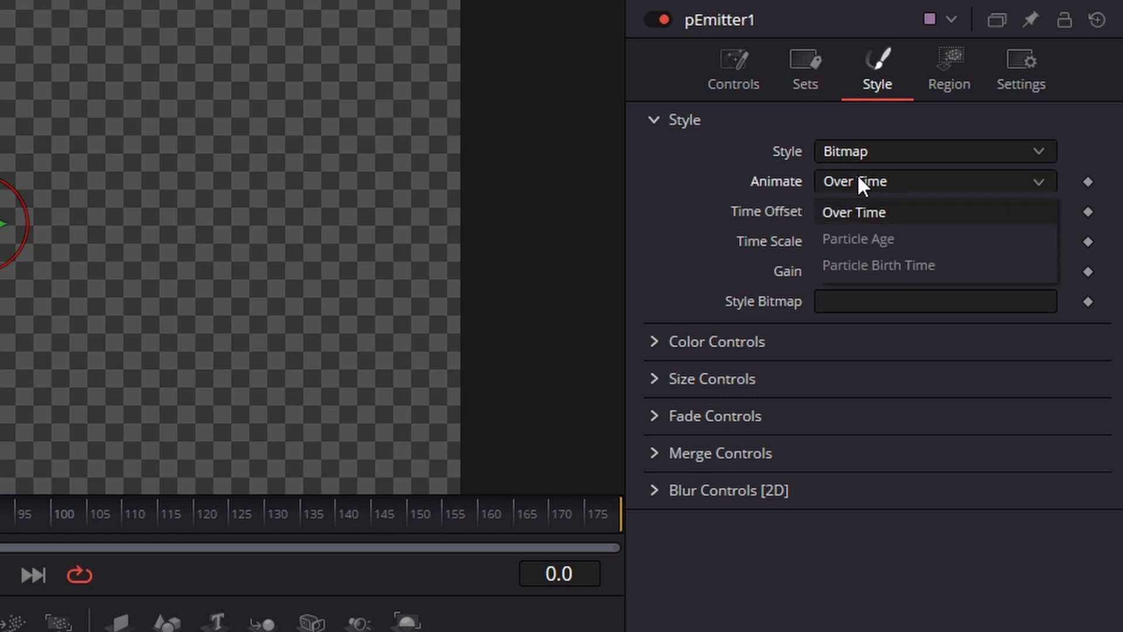
pyautogui.click(881, 265)
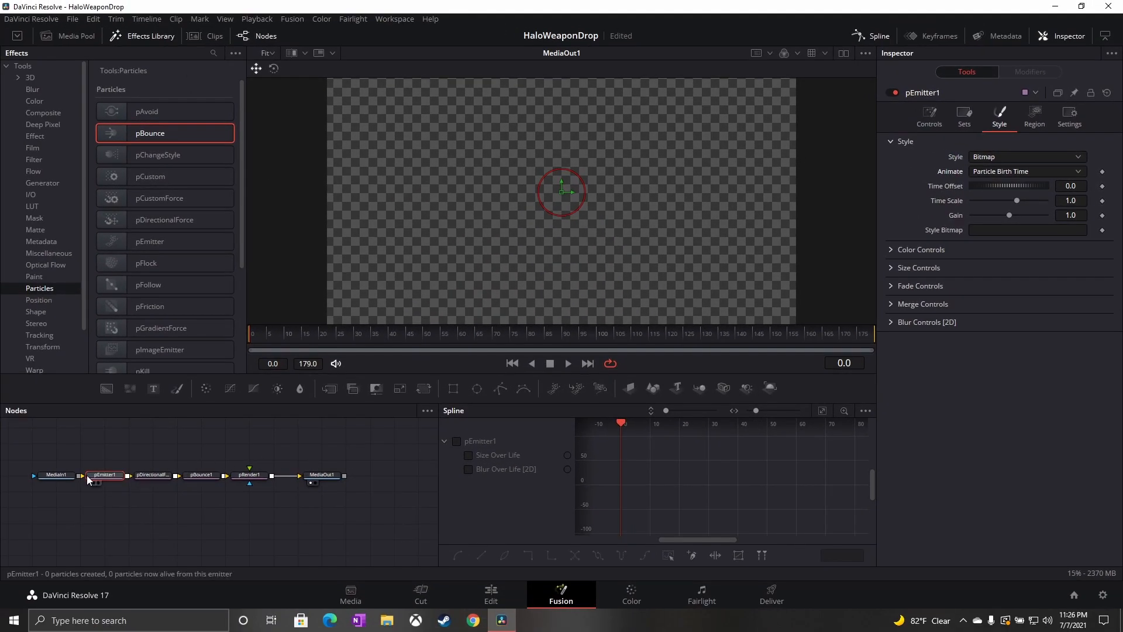
# - Connect MediaIn1's output to pEmitter1 as its bitmap image
pyautogui.click(44, 475)
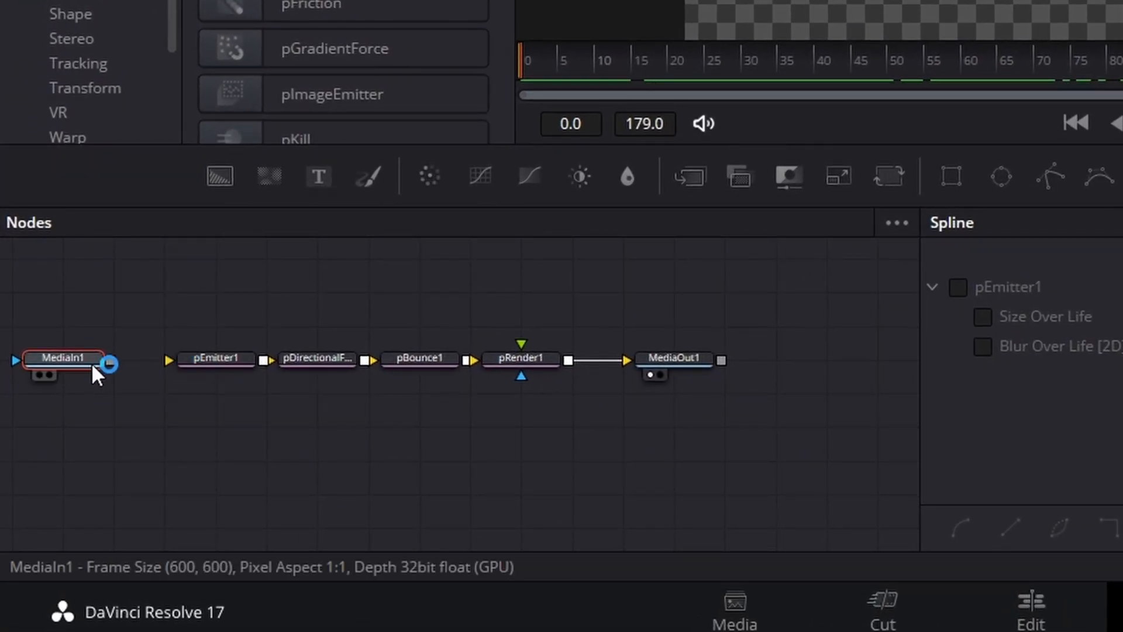
pyautogui.moveTo(111, 359); pyautogui.dragTo(174, 360)
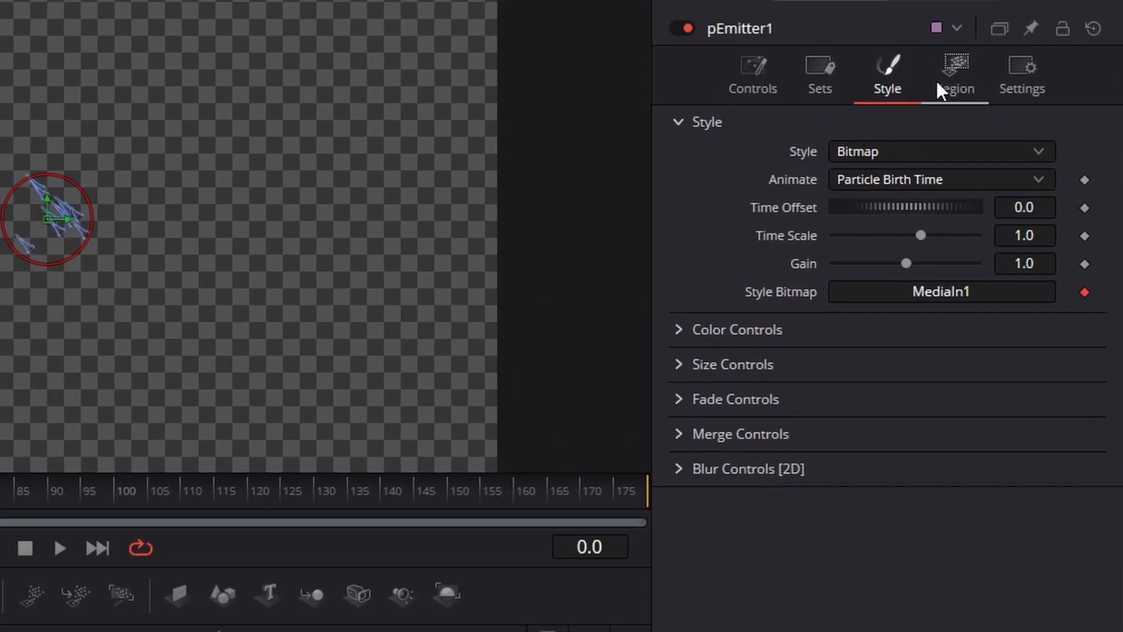
pyautogui.click(985, 105)
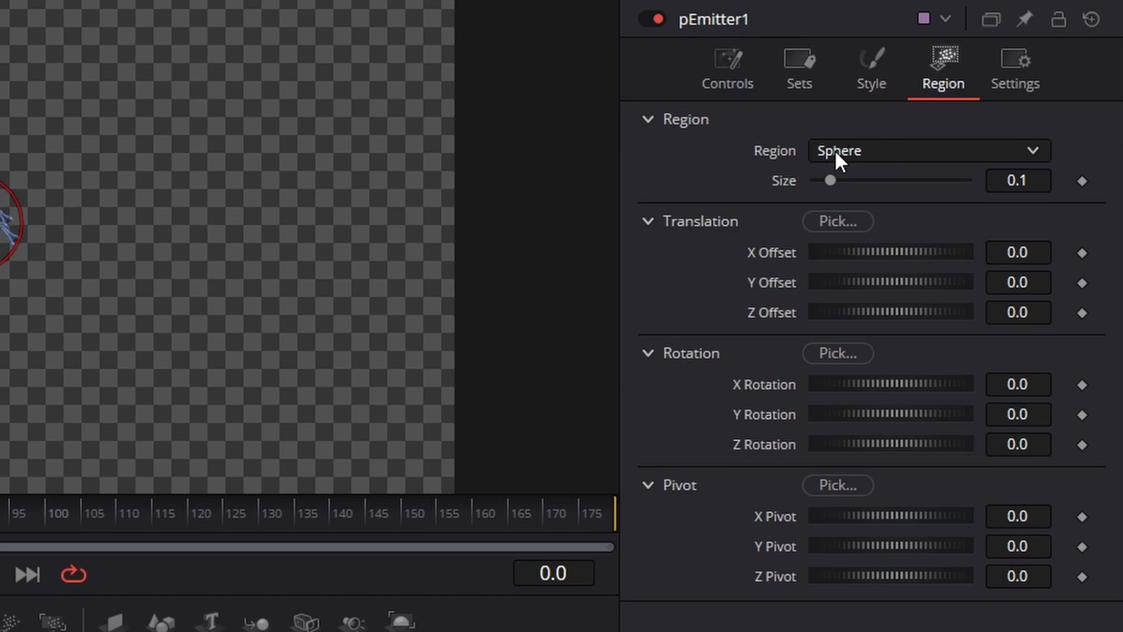
# - Make pEmitter1's region a flat Cube, width 1.0, raised to Y 0.318 above the frame
pyautogui.click(854, 157)
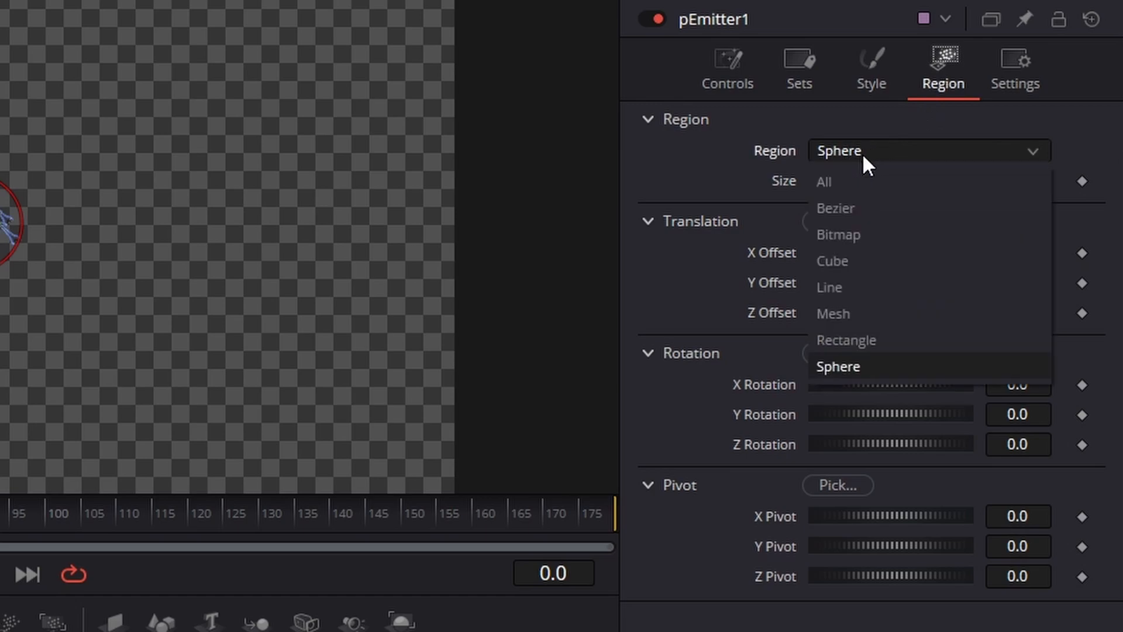
pyautogui.click(862, 259)
pyautogui.moveTo(831, 224); pyautogui.dragTo(1066, 223)
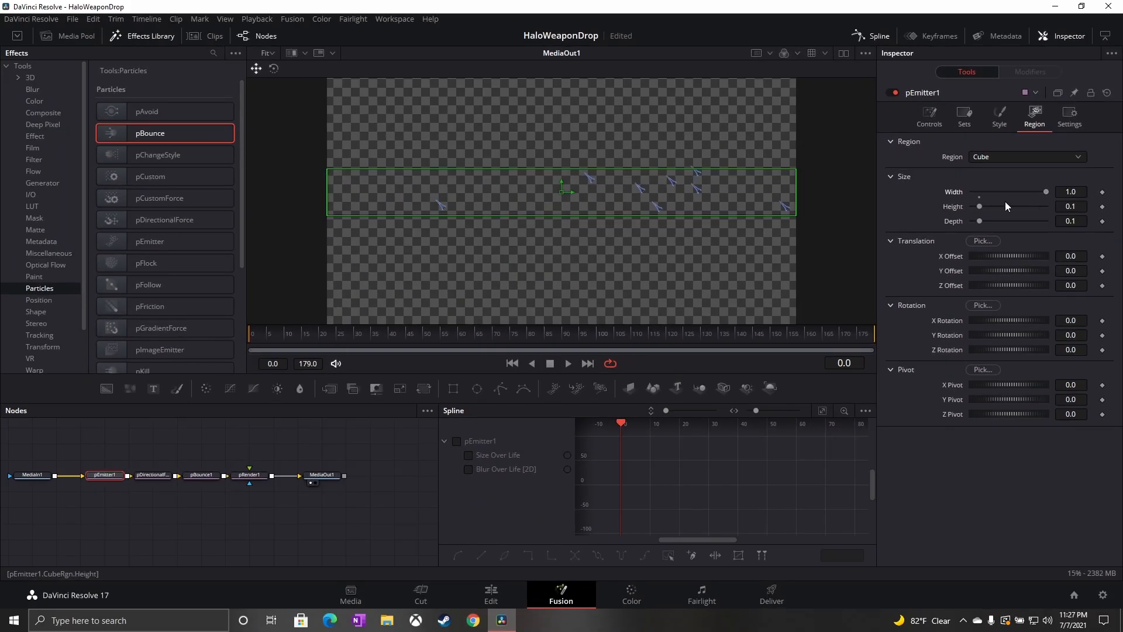
pyautogui.moveTo(980, 210); pyautogui.dragTo(966, 210)
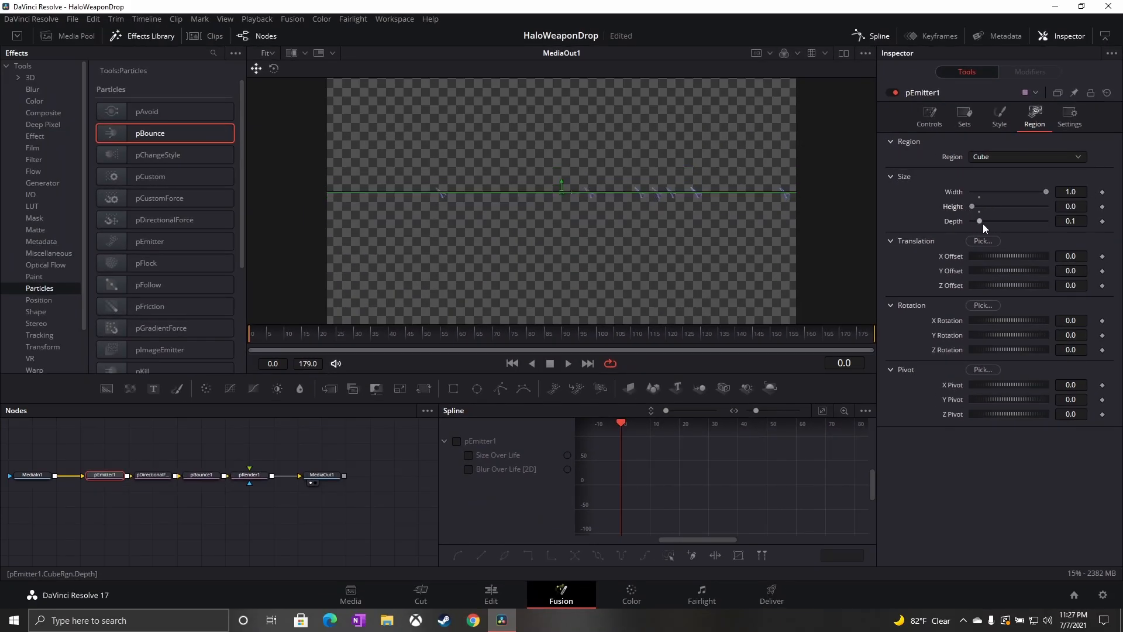
pyautogui.scroll(-2, 539, 225)
pyautogui.moveTo(556, 188); pyautogui.dragTo(575, 137)
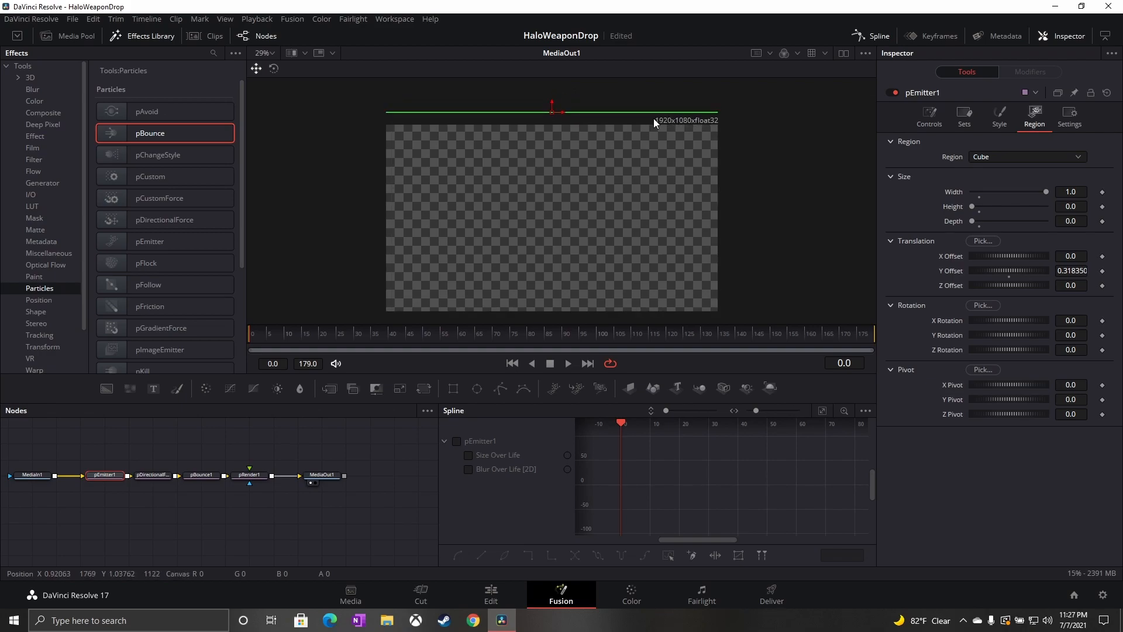
pyautogui.moveTo(616, 171); pyautogui.dragTo(616, 171)
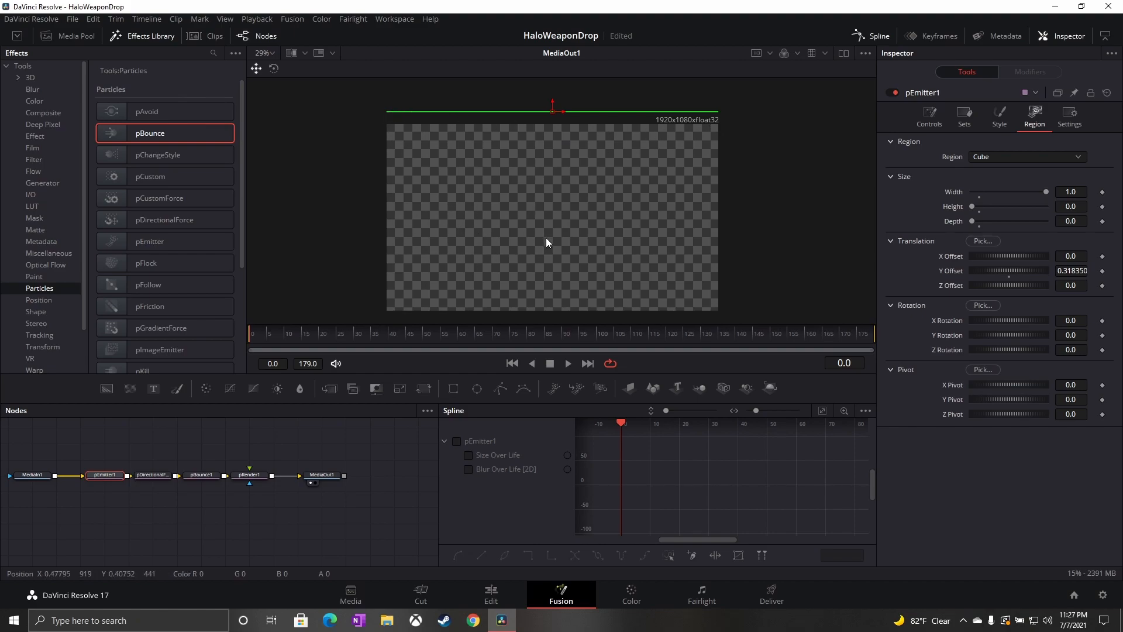
pyautogui.moveTo(545, 236); pyautogui.dragTo(551, 228)
pyautogui.moveTo(251, 332); pyautogui.dragTo(321, 329)
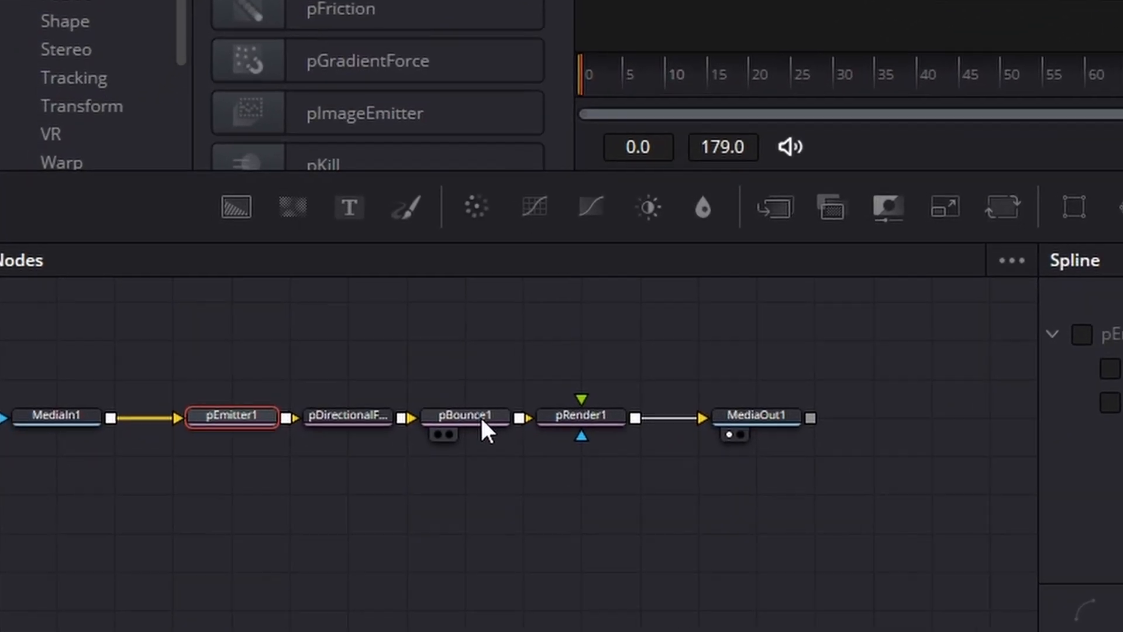
# - Set pBounce1's region to a width-1.0 Cube at Y -0.341, below the frame
pyautogui.click(205, 476)
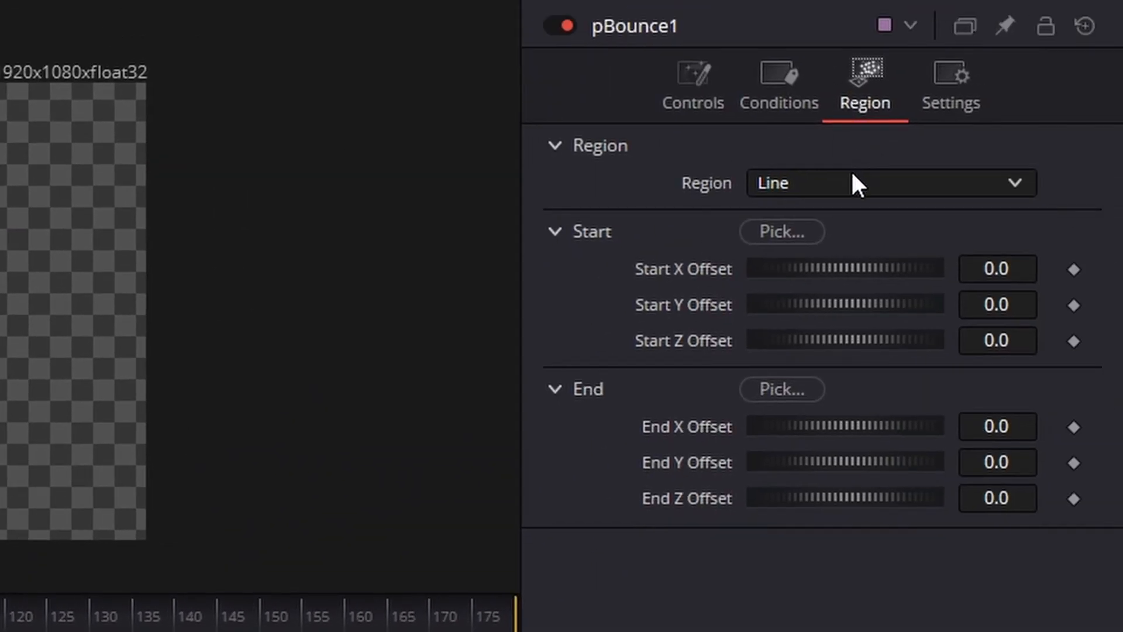
pyautogui.click(850, 181)
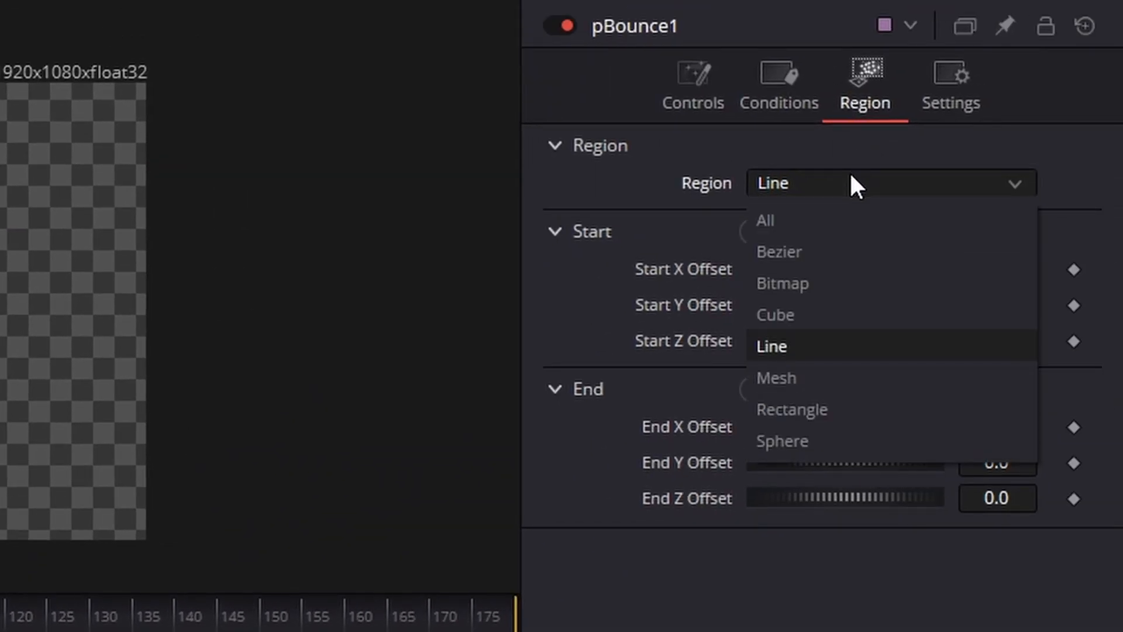
pyautogui.click(822, 313)
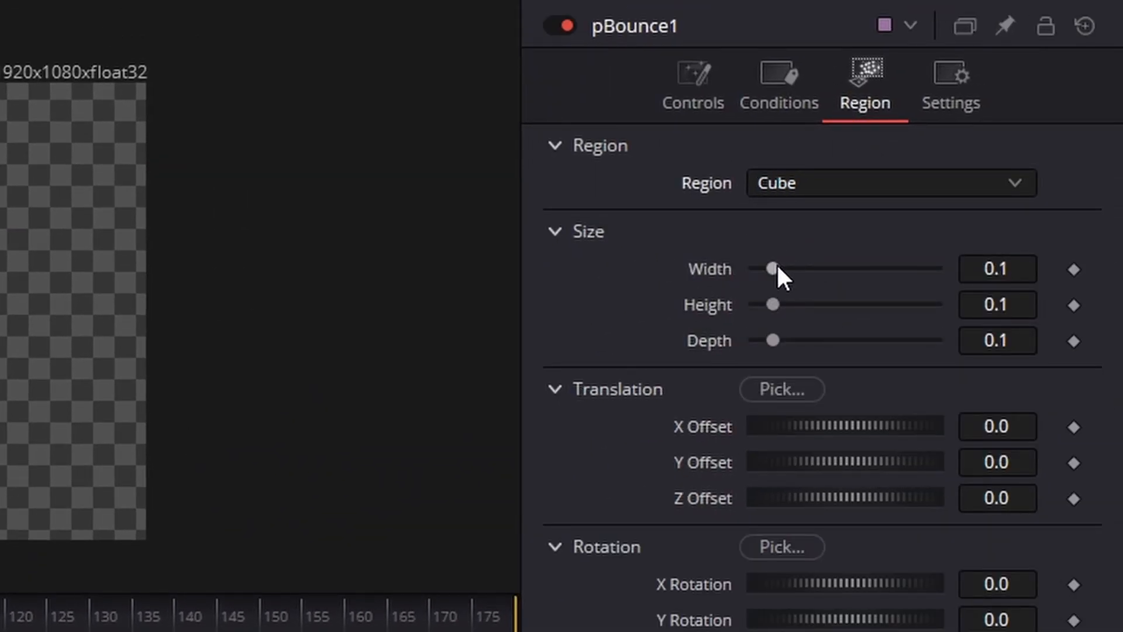
pyautogui.moveTo(773, 269); pyautogui.dragTo(1121, 276)
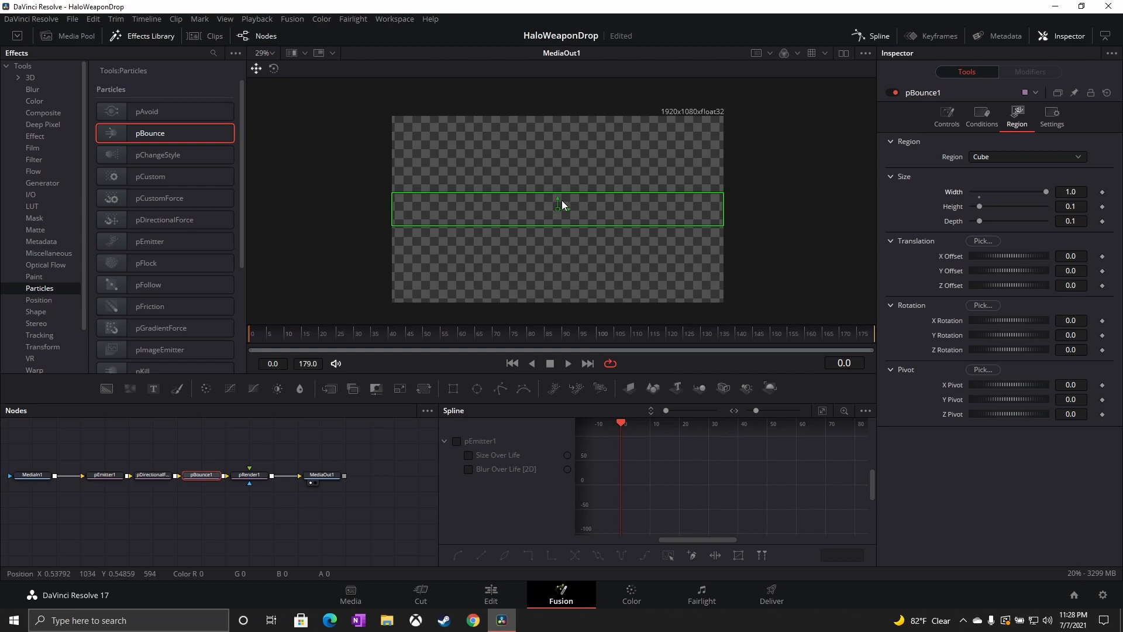
pyautogui.moveTo(557, 198); pyautogui.dragTo(563, 306)
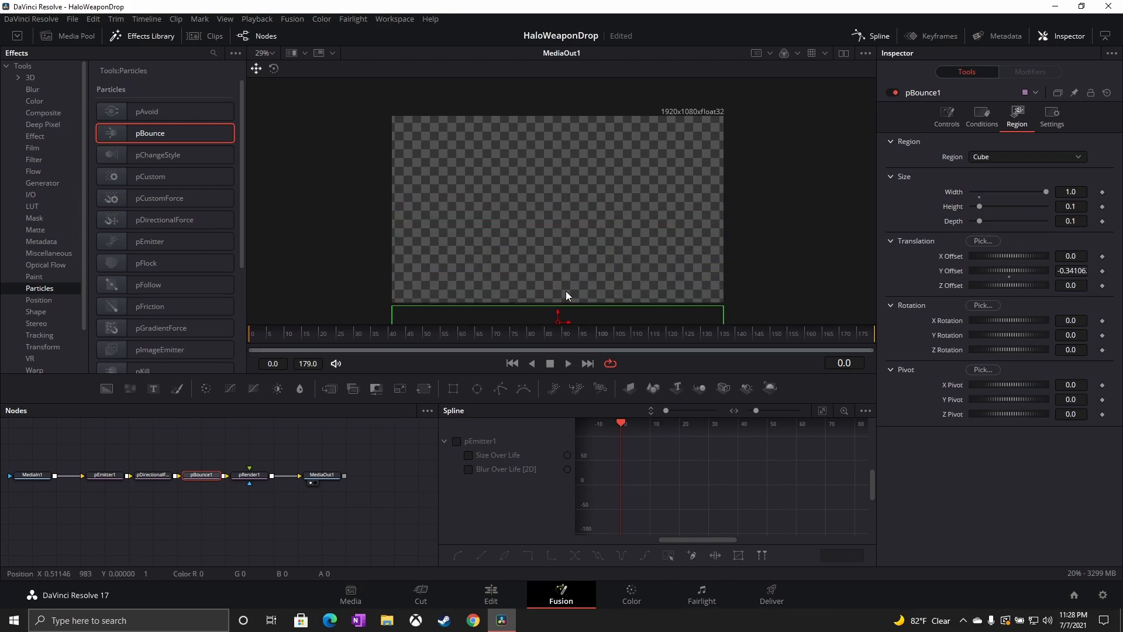
pyautogui.moveTo(314, 334); pyautogui.dragTo(427, 369)
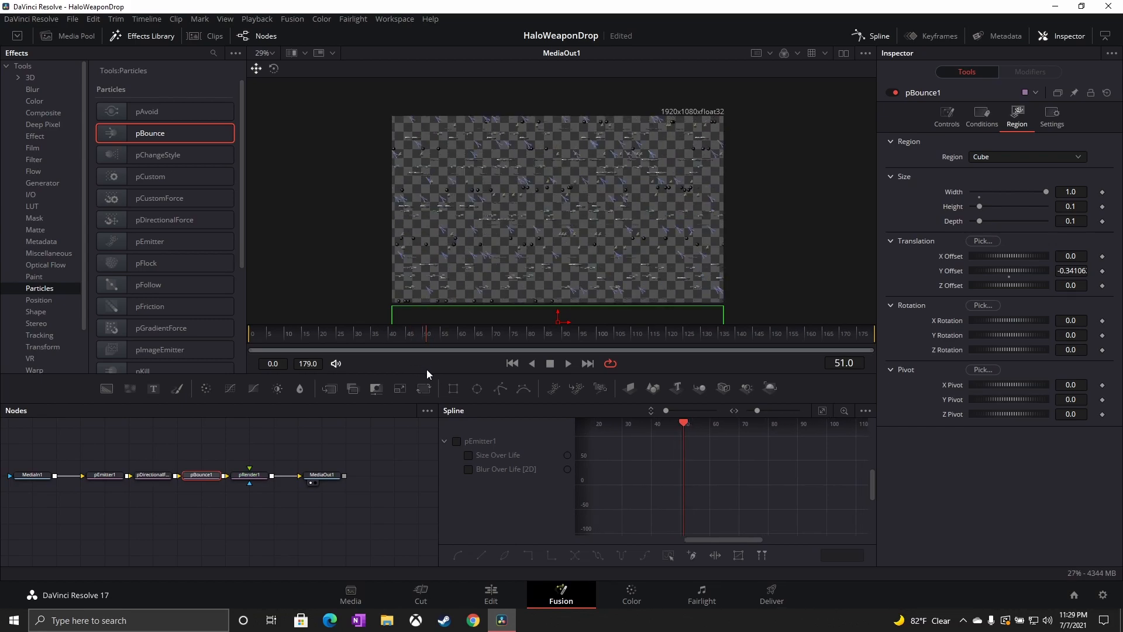
# - Lower pBounce1's elasticity to 0.614 and preview the bounce around frame 42
pyautogui.click(944, 119)
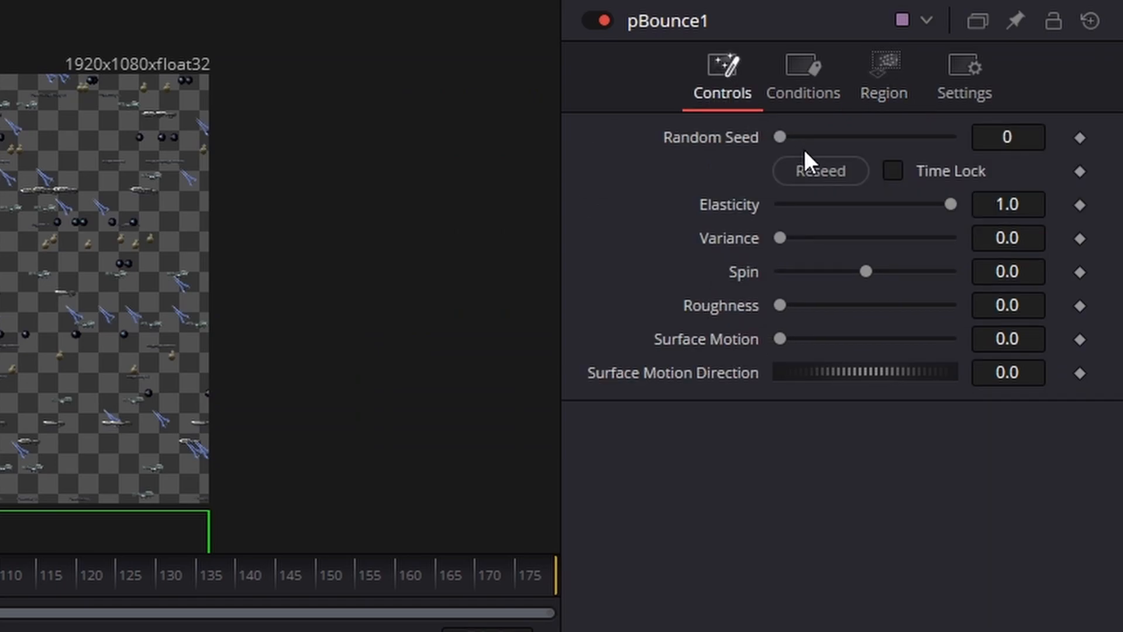
pyautogui.moveTo(950, 205); pyautogui.dragTo(903, 218)
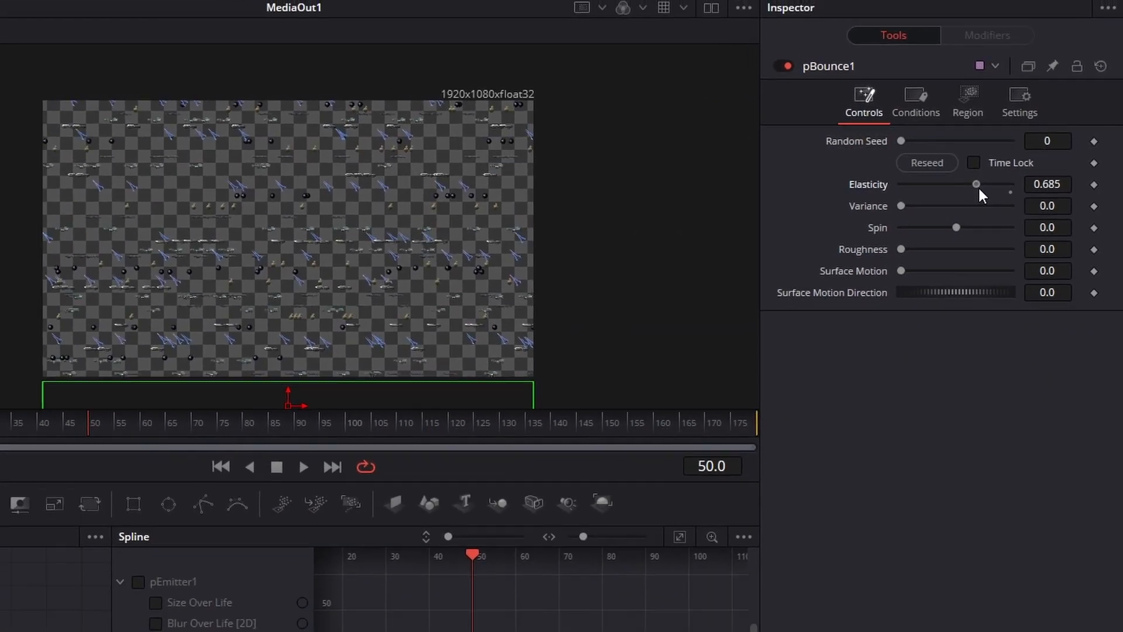
pyautogui.moveTo(978, 186); pyautogui.dragTo(971, 186)
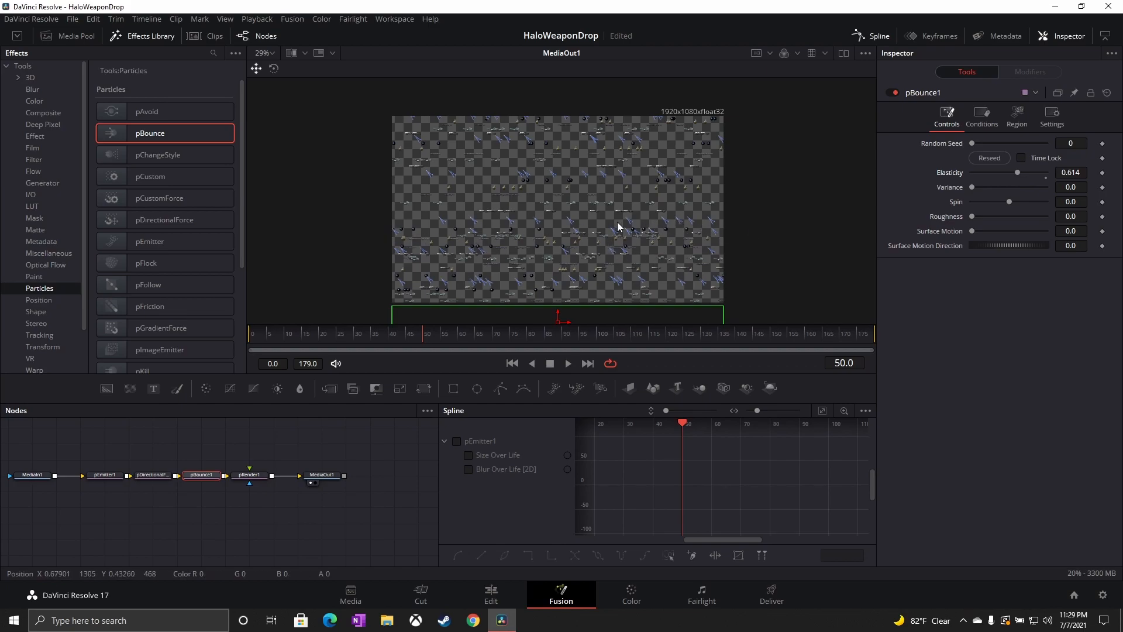
pyautogui.moveTo(382, 331); pyautogui.dragTo(419, 339)
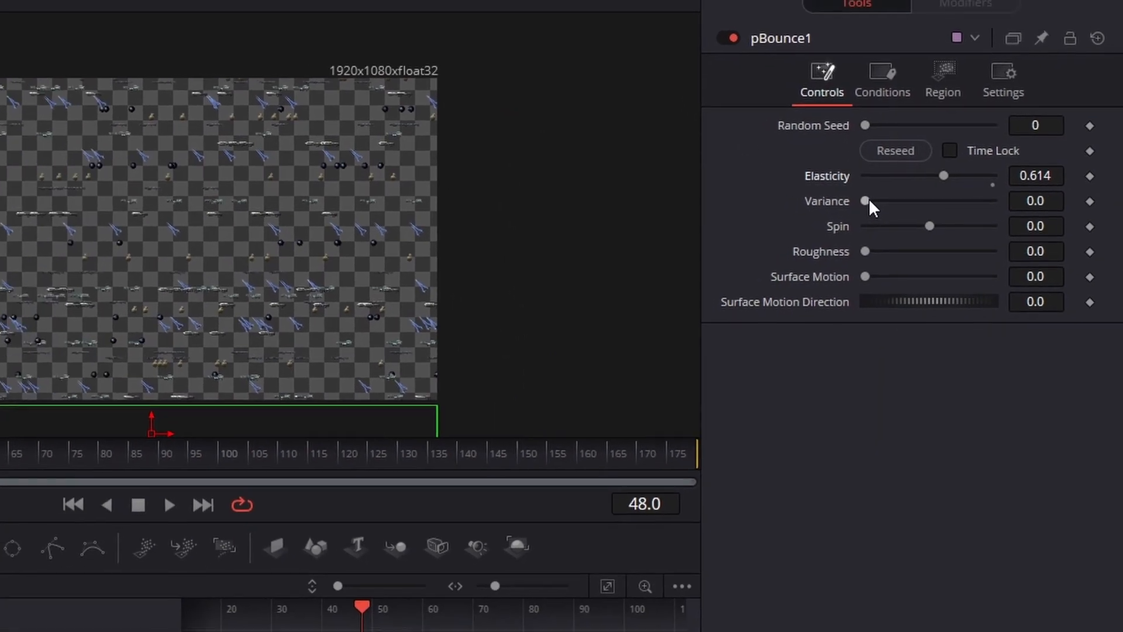
# - Raise pBounce1's variance to 0.409 and give bouncing particles a slight negative spin
pyautogui.moveTo(835, 204); pyautogui.dragTo(877, 207)
pyautogui.moveTo(993, 188); pyautogui.dragTo(1005, 188)
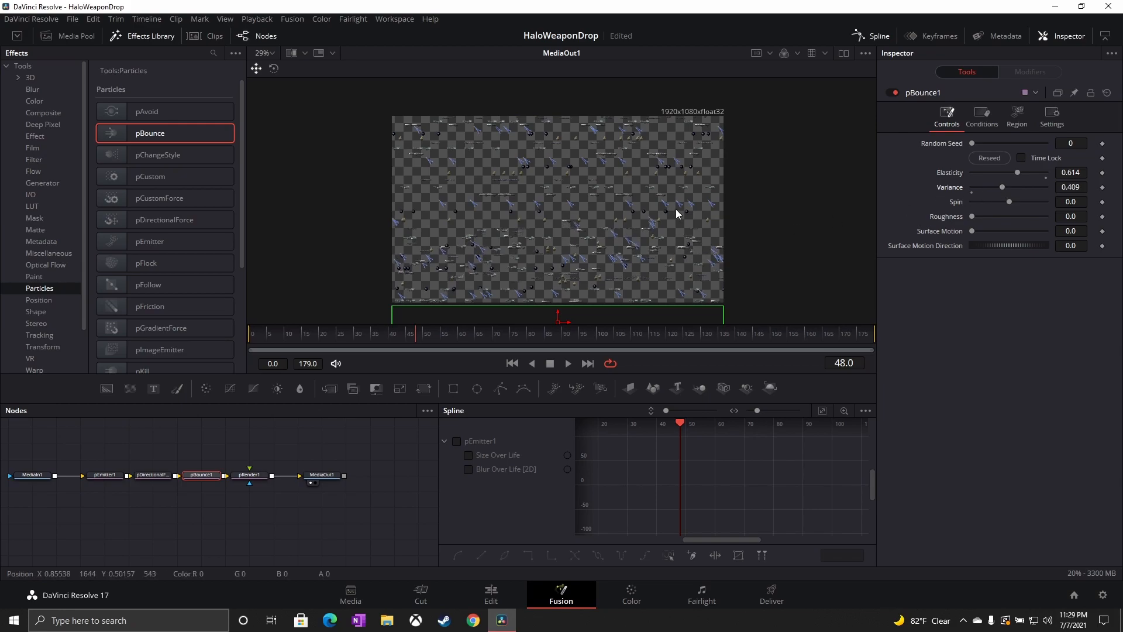
pyautogui.moveTo(1010, 201); pyautogui.dragTo(992, 215)
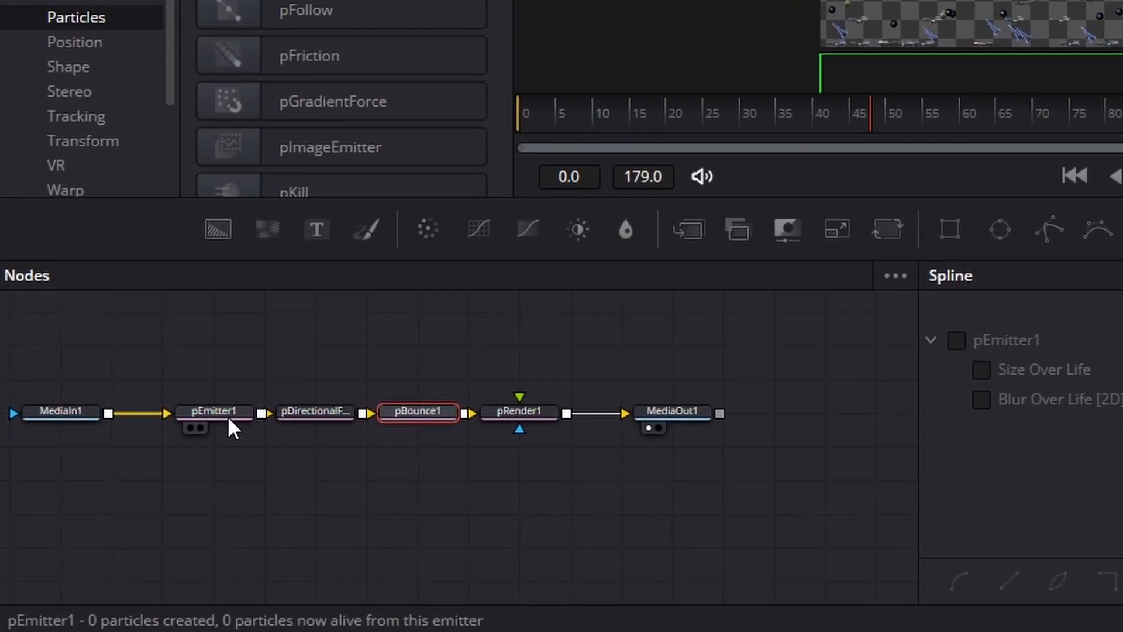
# - Select pEmitter1 and enlarge its particle Size on the Style tab
pyautogui.click(112, 476)
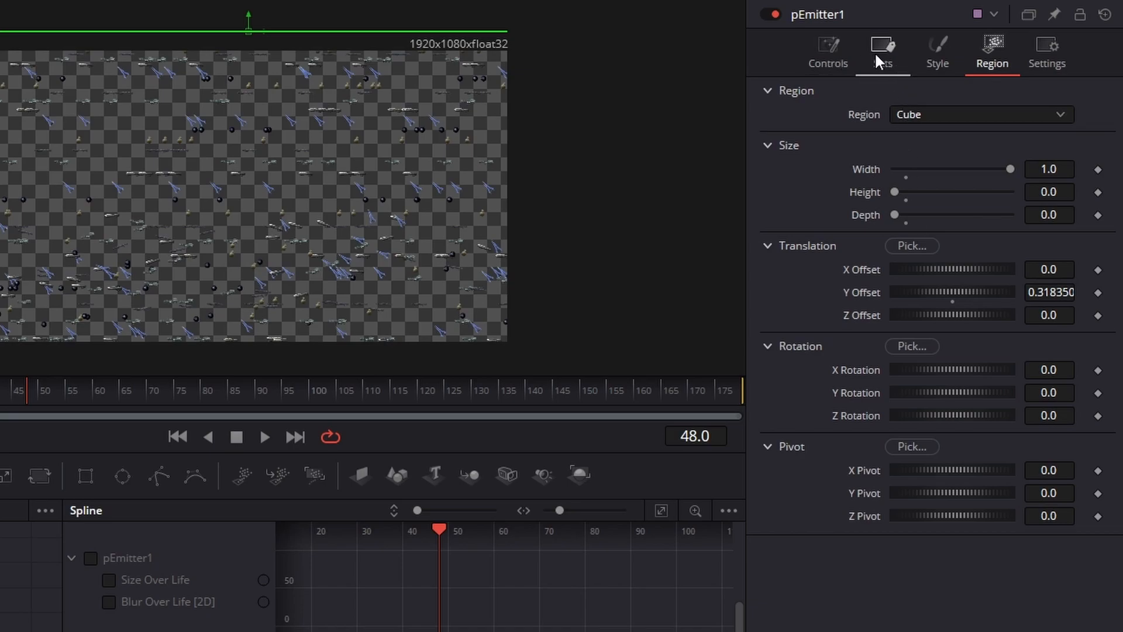
pyautogui.click(936, 56)
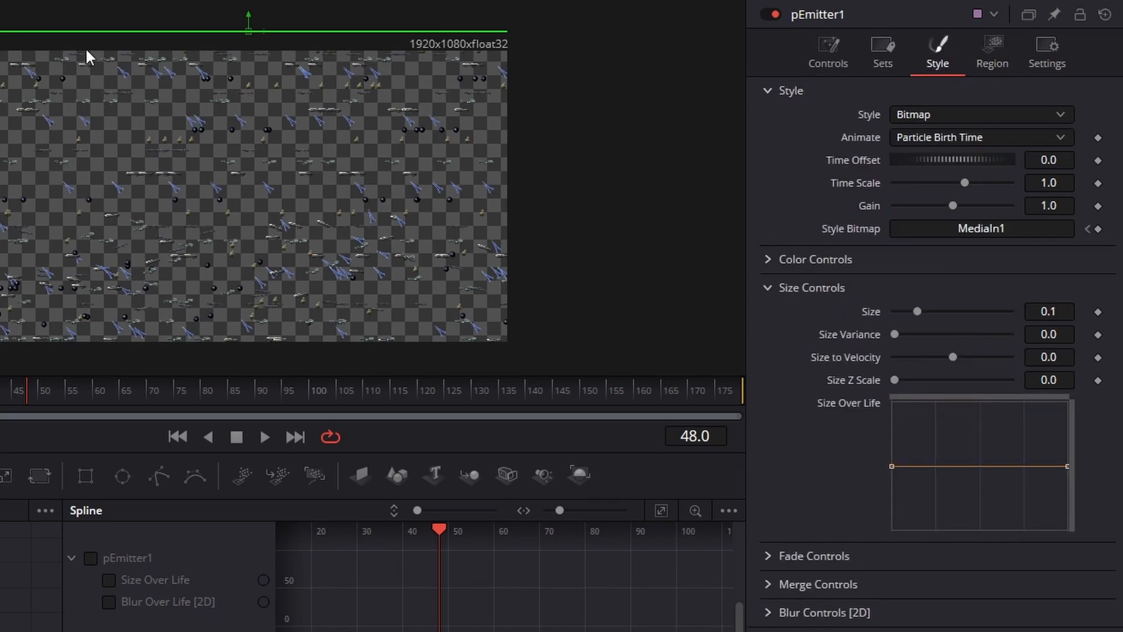
pyautogui.scroll(2, 235, 259)
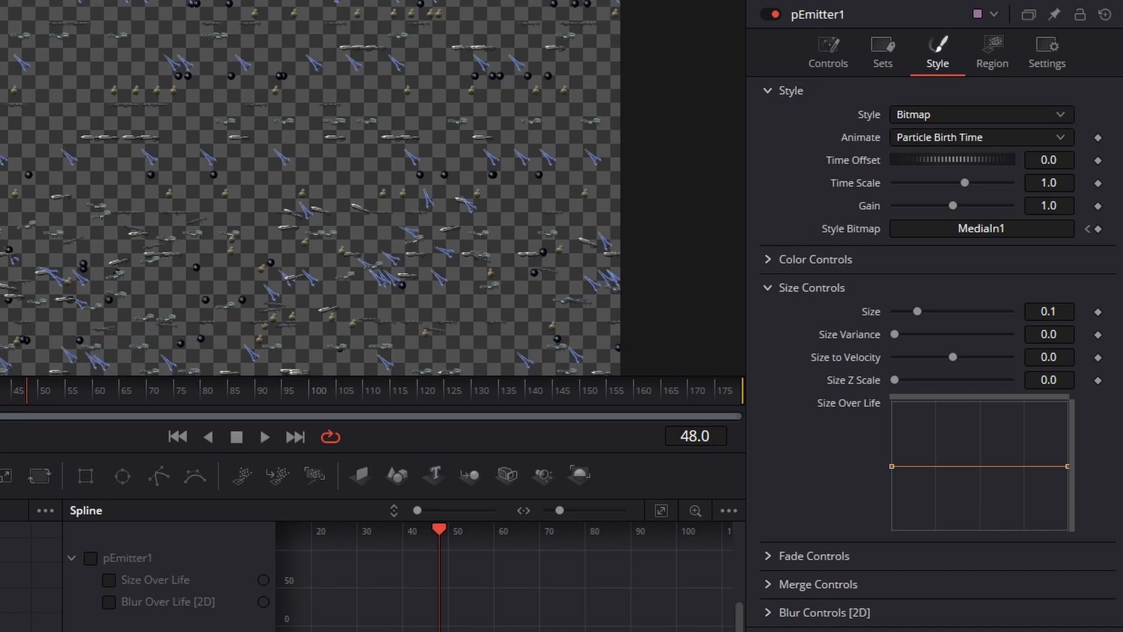
pyautogui.moveTo(915, 312); pyautogui.dragTo(933, 311)
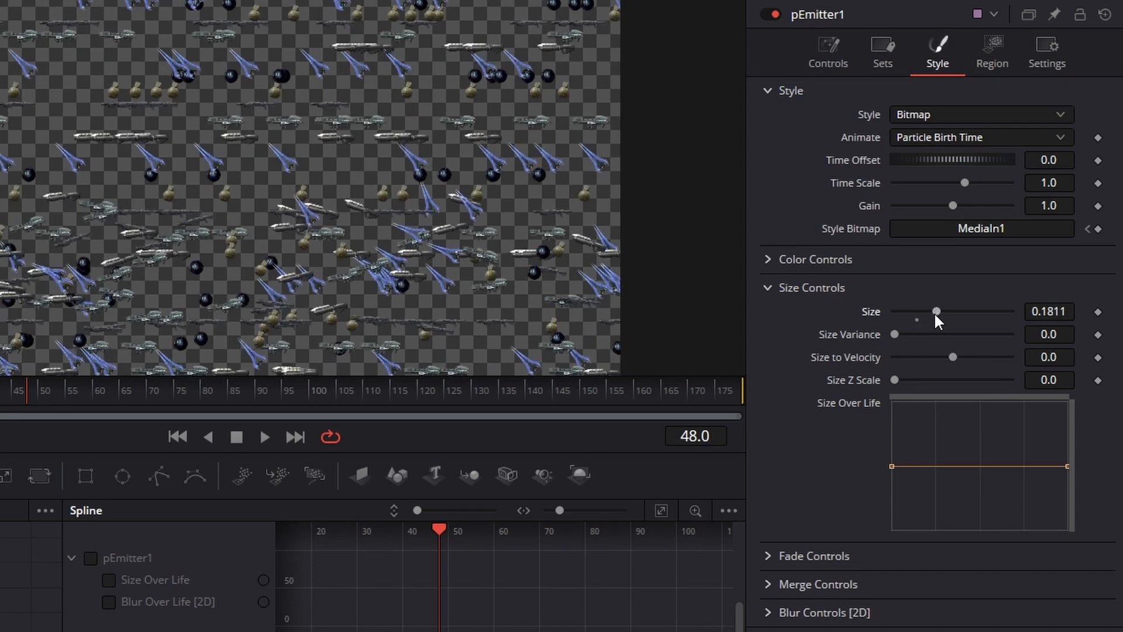
# - Cut the emitted particle Number down to 1.5 on the Controls tab
pyautogui.click(835, 46)
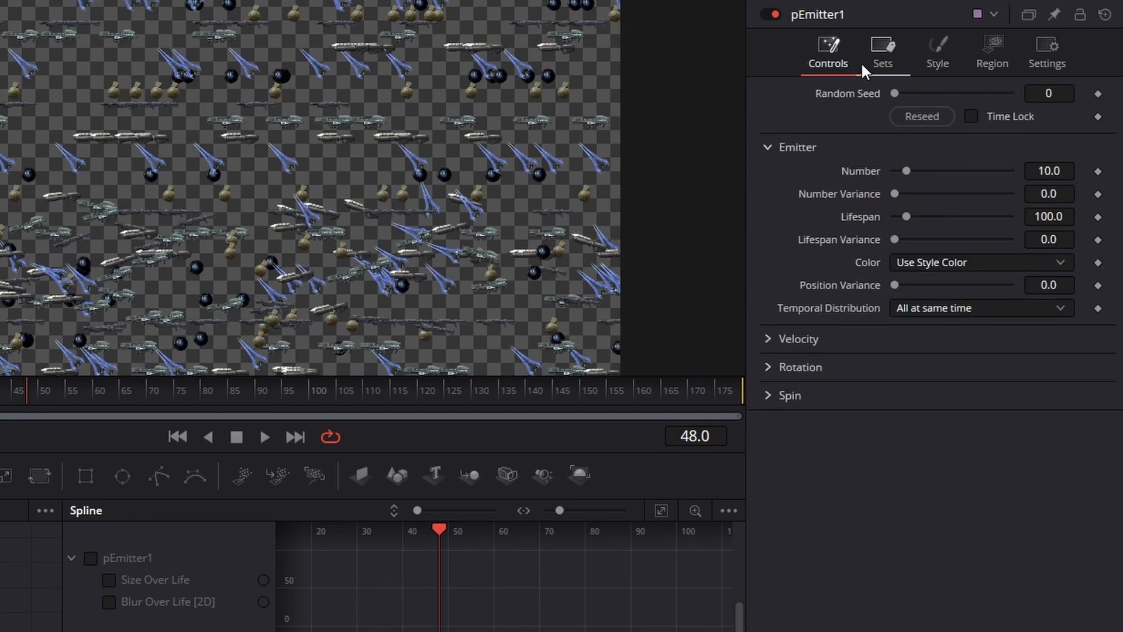
pyautogui.click(1054, 167)
pyautogui.write('1')
pyautogui.press('Tab')
# - Raise Size to about 0.33 and Size Variance to 0.248 so particle sizes vary
pyautogui.click(937, 50)
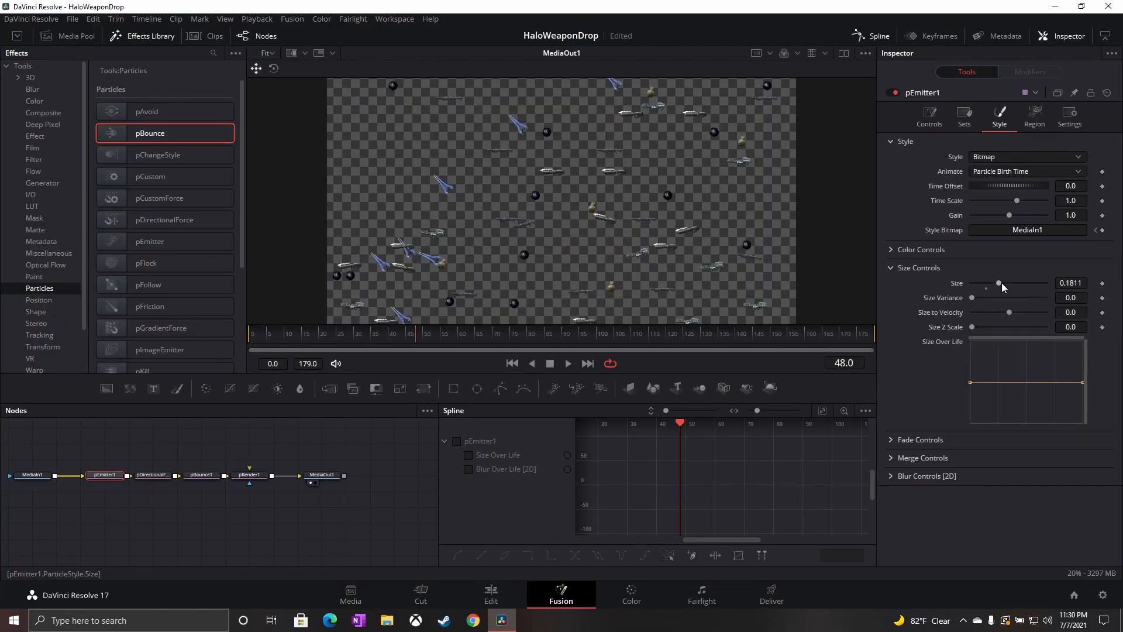
pyautogui.moveTo(1000, 283); pyautogui.dragTo(1023, 282)
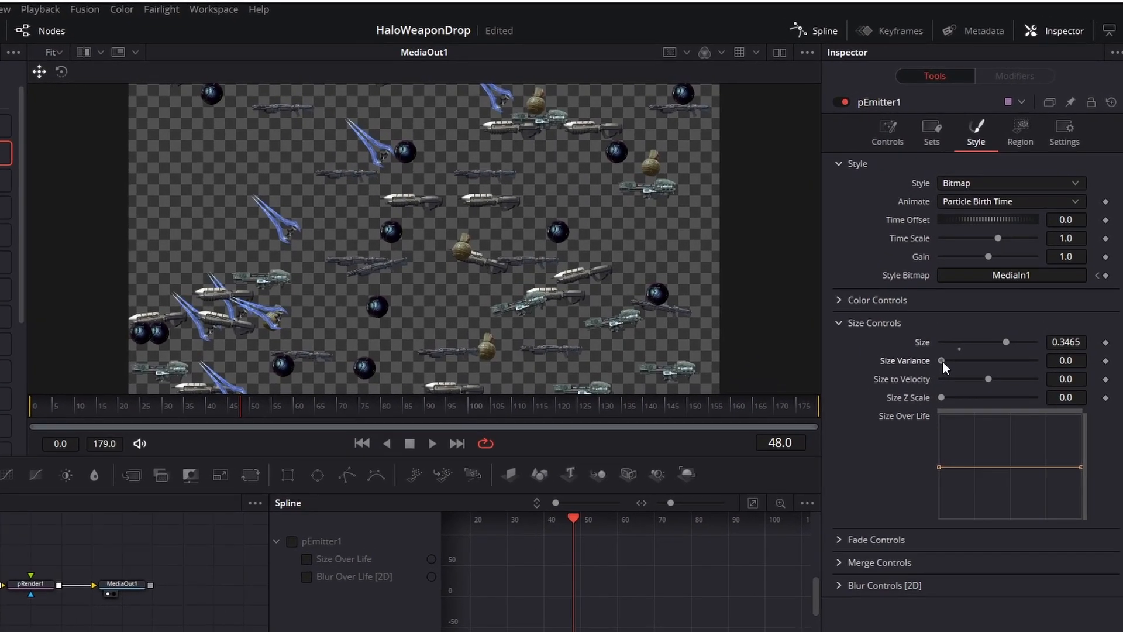
pyautogui.moveTo(943, 360); pyautogui.dragTo(946, 400)
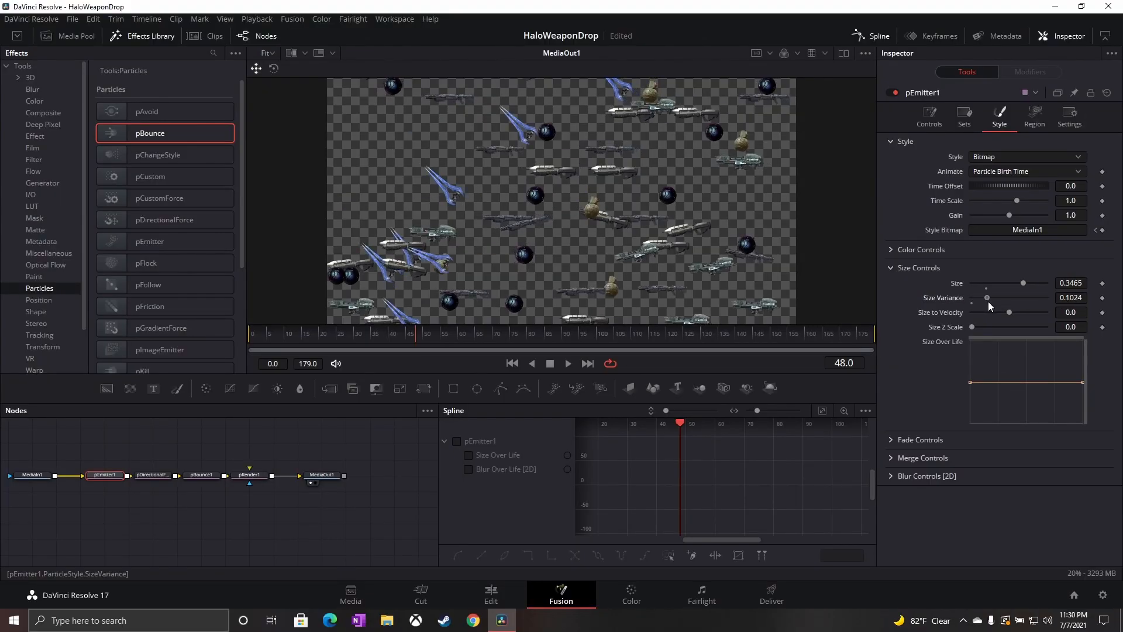
pyautogui.moveTo(988, 301)
pyautogui.mouseDown()
pyautogui.moveTo(1012, 303)
pyautogui.moveTo(1021, 286)
pyautogui.moveTo(1007, 301)
pyautogui.mouseUp()
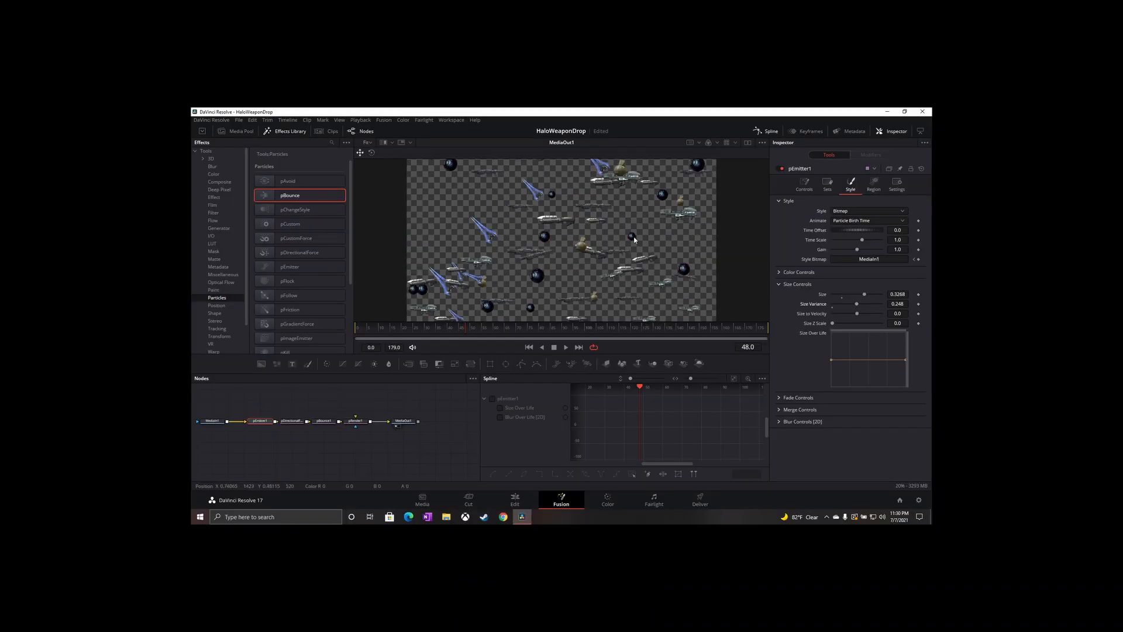
# - Drag Rotation Z Variance to about 75.7 for random particle angles, then scrub to preview
pyautogui.click(806, 185)
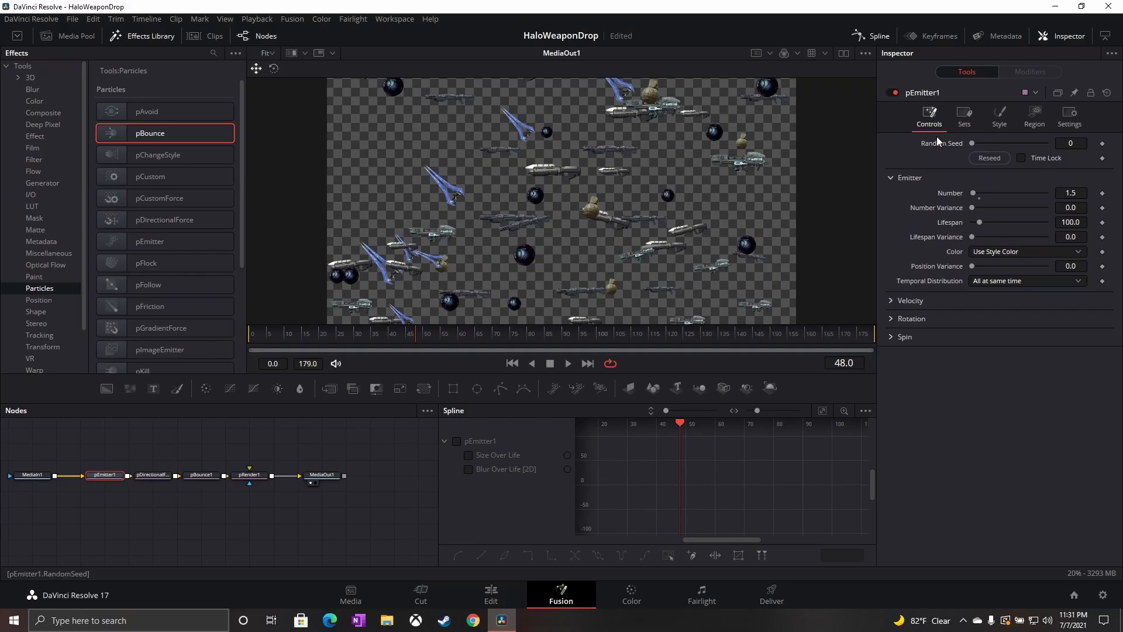
pyautogui.click(893, 318)
pyautogui.moveTo(1002, 436)
pyautogui.mouseDown()
pyautogui.moveTo(985, 436)
pyautogui.moveTo(1019, 437)
pyautogui.mouseUp()
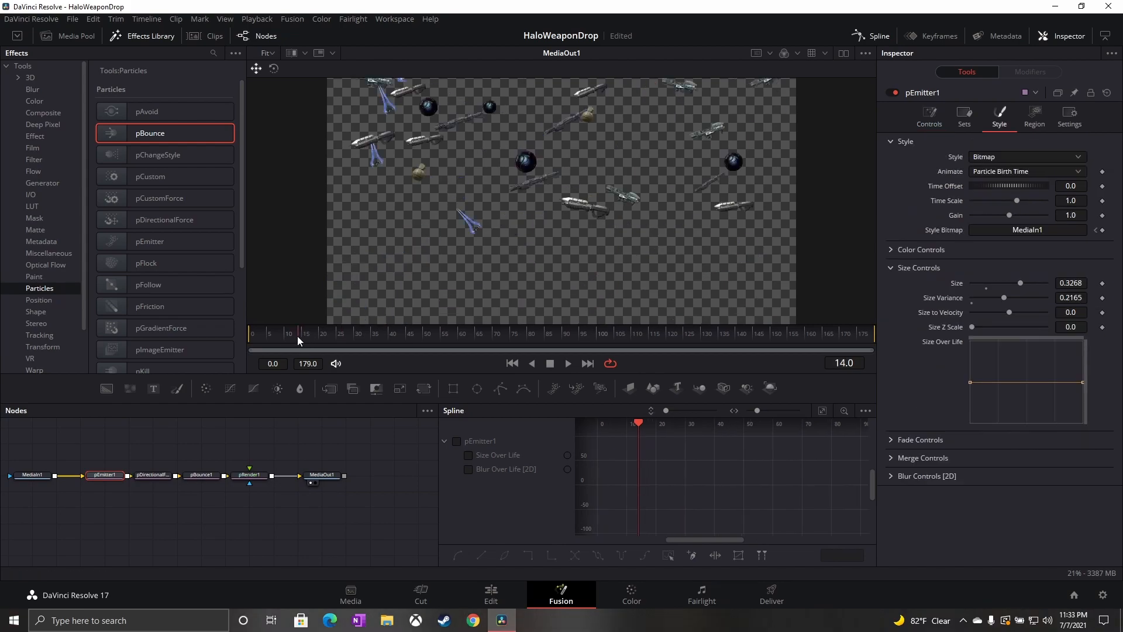
pyautogui.moveTo(297, 336); pyautogui.dragTo(476, 345)
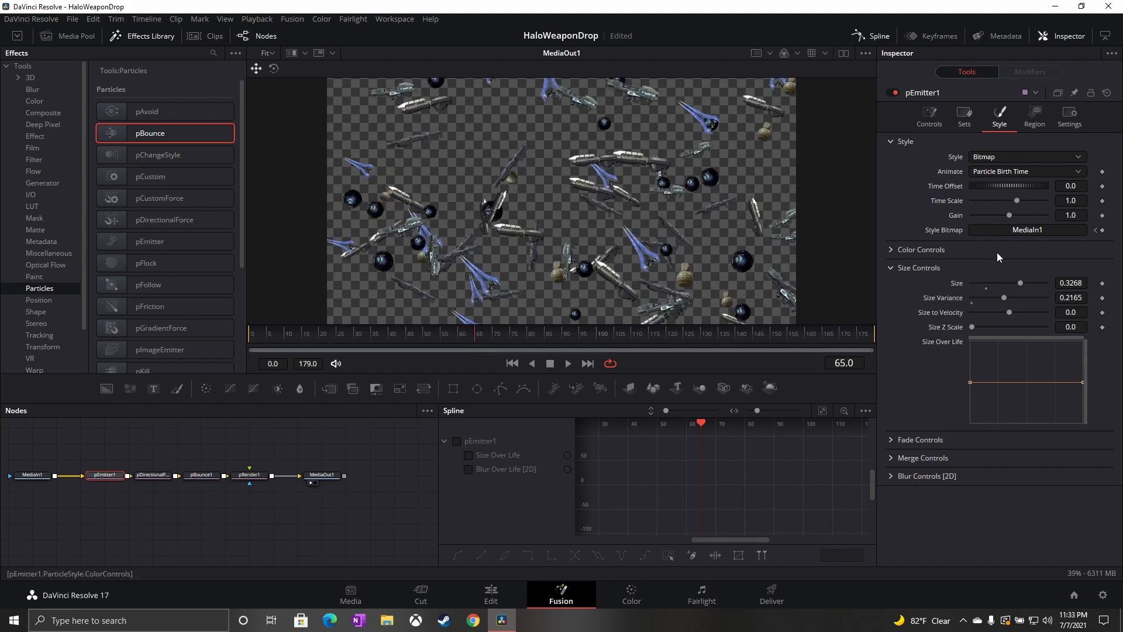
# - Shorten the particle Lifespan to 68 in pEmitter1's Controls
pyautogui.click(930, 123)
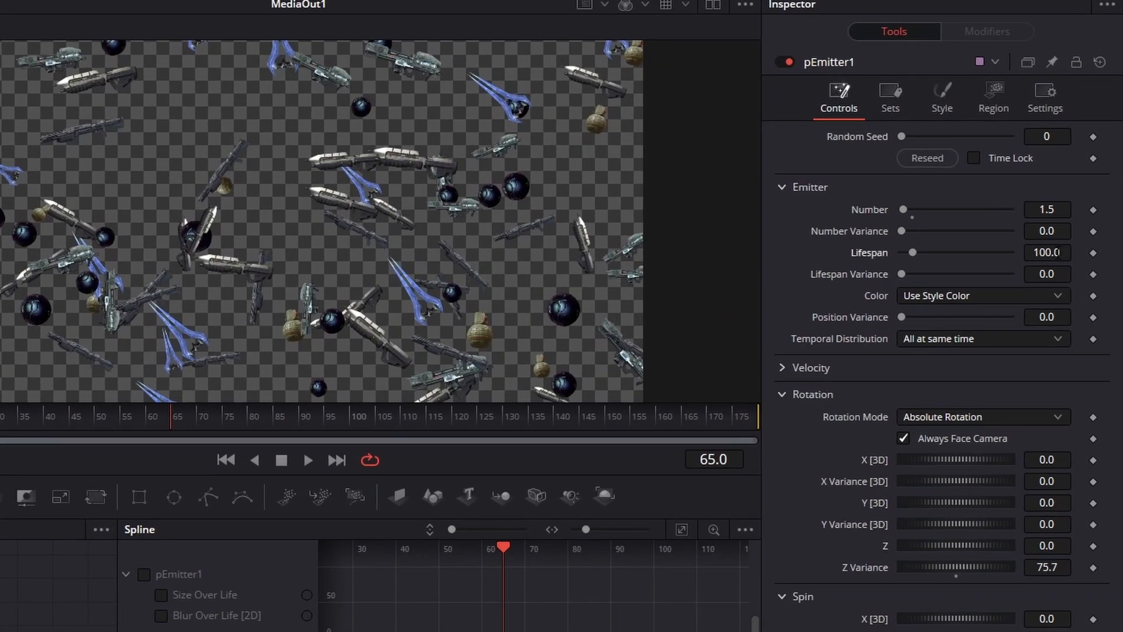
pyautogui.moveTo(1066, 238); pyautogui.dragTo(1059, 238)
pyautogui.moveTo(1047, 253); pyautogui.dragTo(1072, 222)
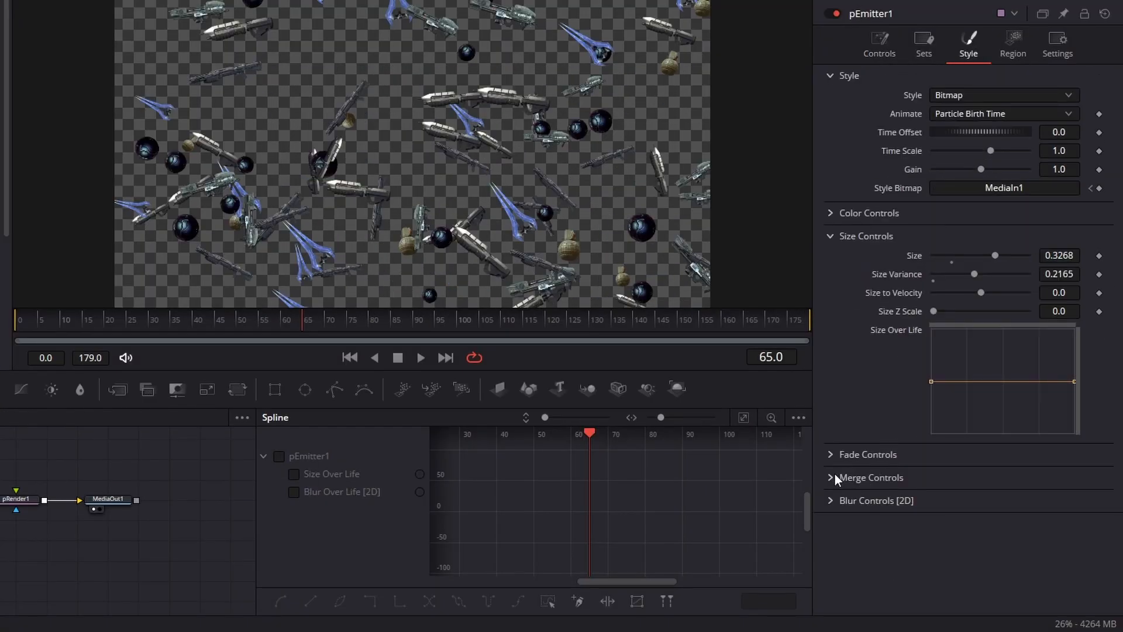
# - Set the Fade Controls Out value to 0.95 and preview the first frames
pyautogui.click(833, 455)
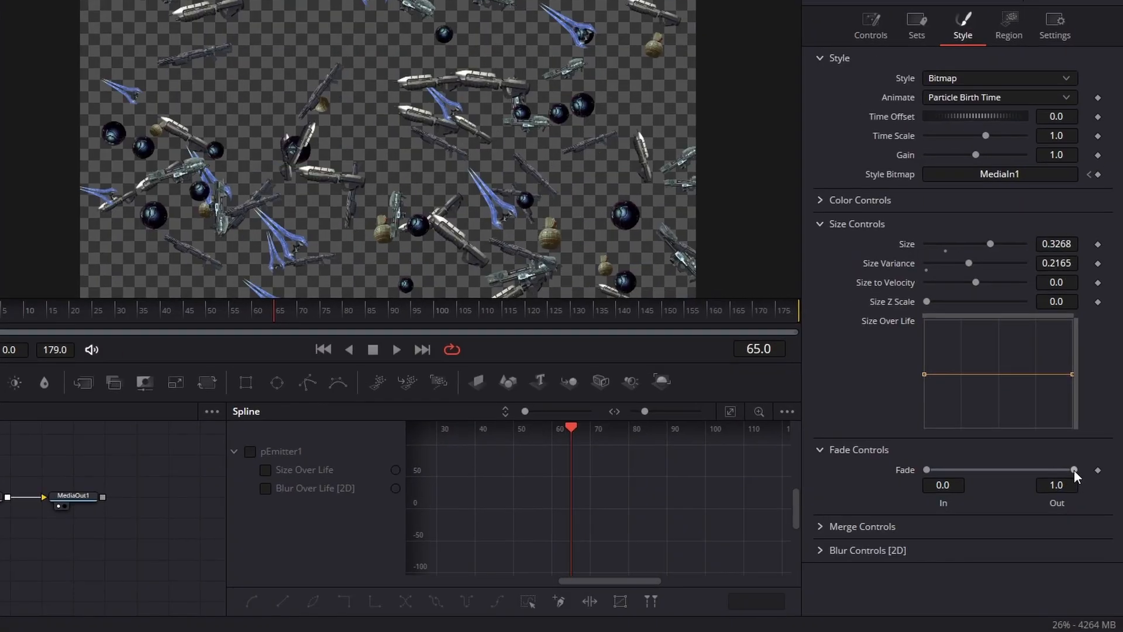
pyautogui.moveTo(1075, 473); pyautogui.dragTo(1068, 474)
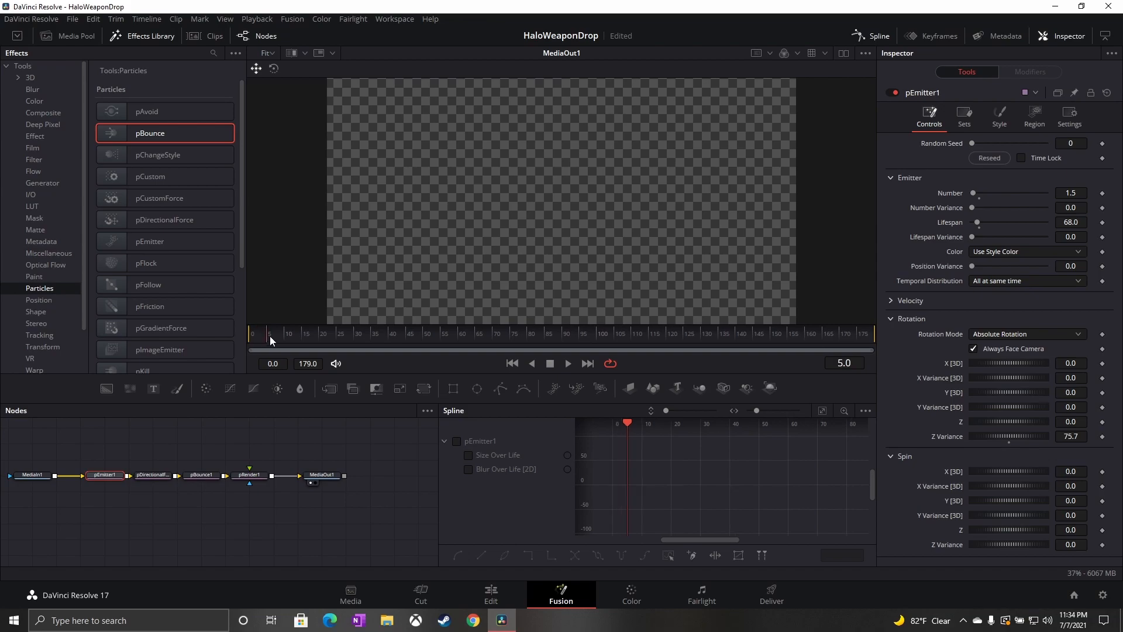
pyautogui.moveTo(269, 336); pyautogui.dragTo(352, 349)
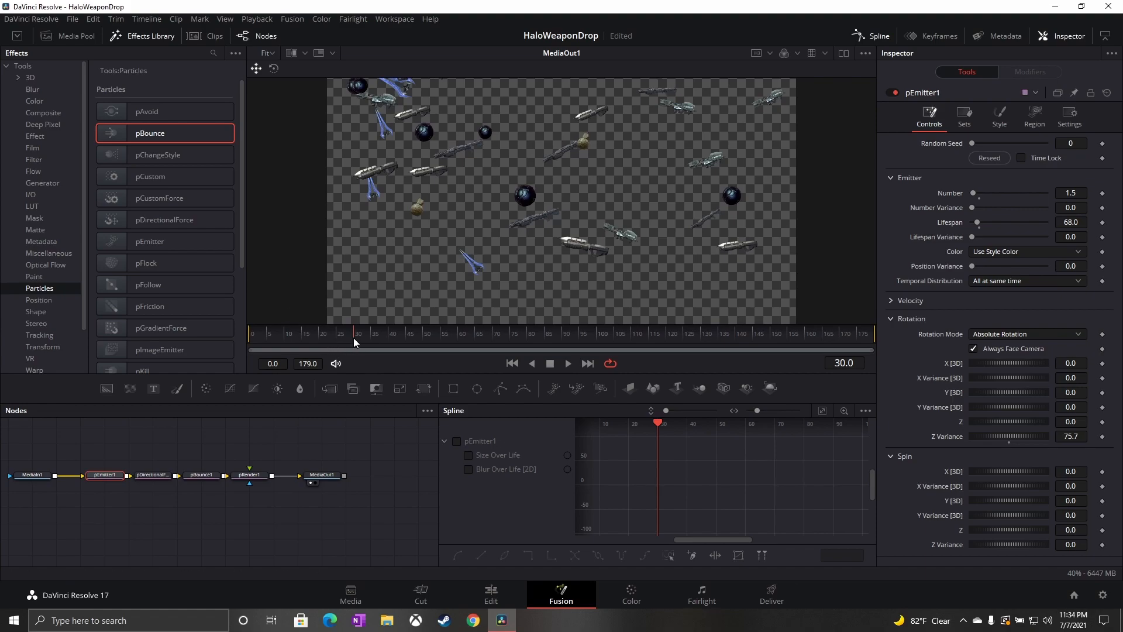
# - Keyframe Number 0 at frame 29 and 1 at frame 30 so emission starts at 30
pyautogui.click(353, 338)
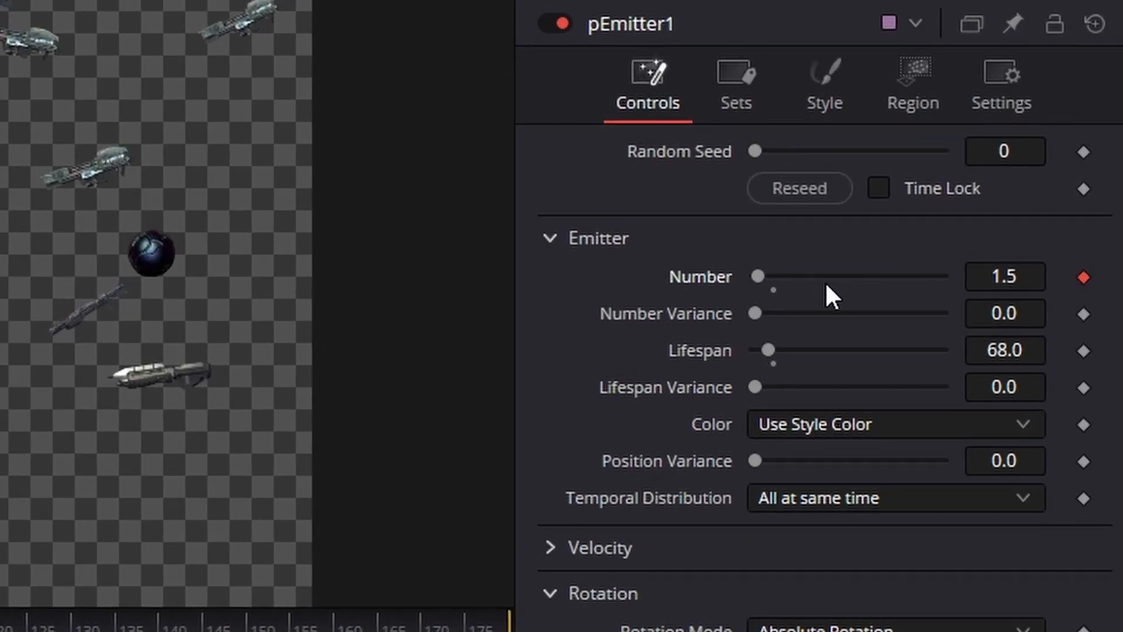
pyautogui.doubleClick(1016, 276)
pyautogui.write('0')
pyautogui.press('Return')
pyautogui.click(353, 459)
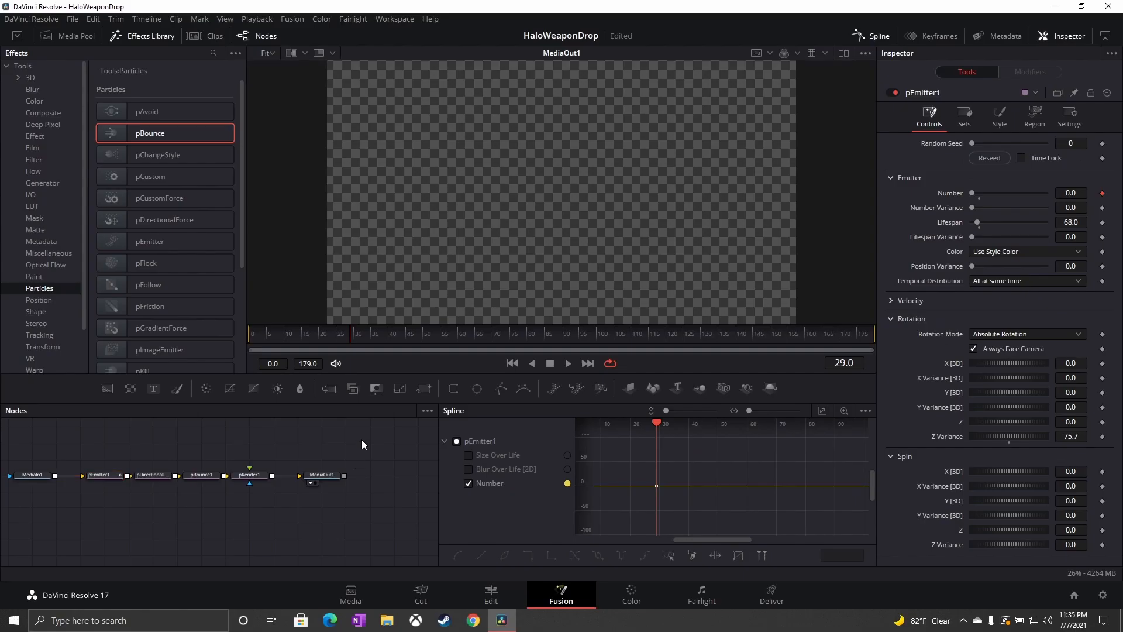
pyautogui.press('Right')
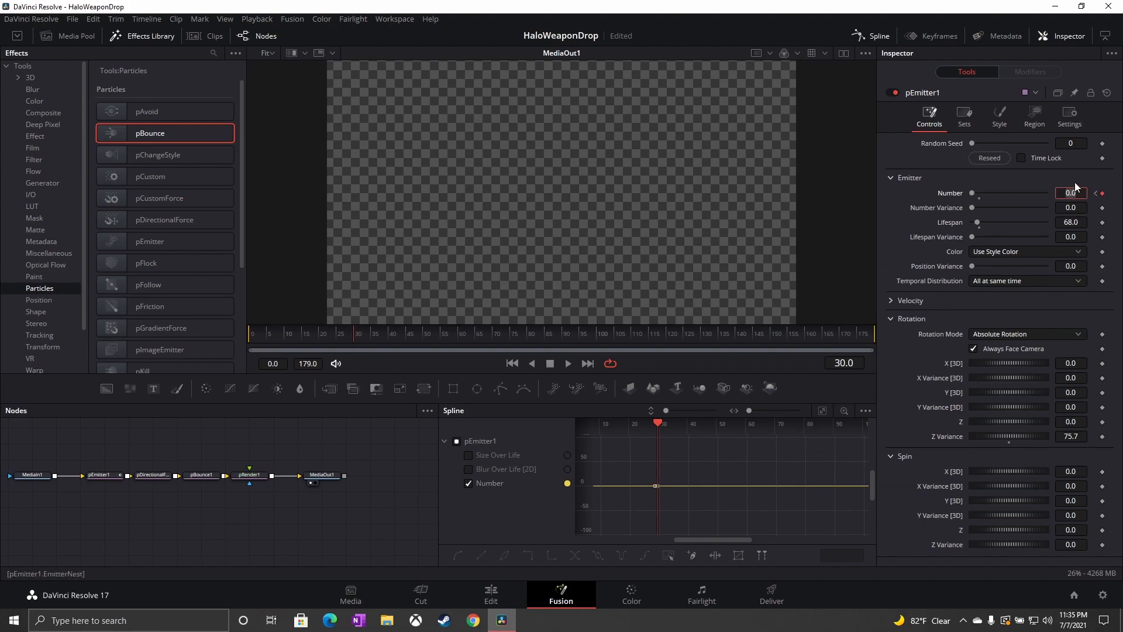
pyautogui.press('Escape')
# - Preview up to frame 120 and keyframe Number 0 there to stop emission
pyautogui.moveTo(263, 338); pyautogui.dragTo(658, 341)
pyautogui.rightClick(358, 338)
pyautogui.click(387, 451)
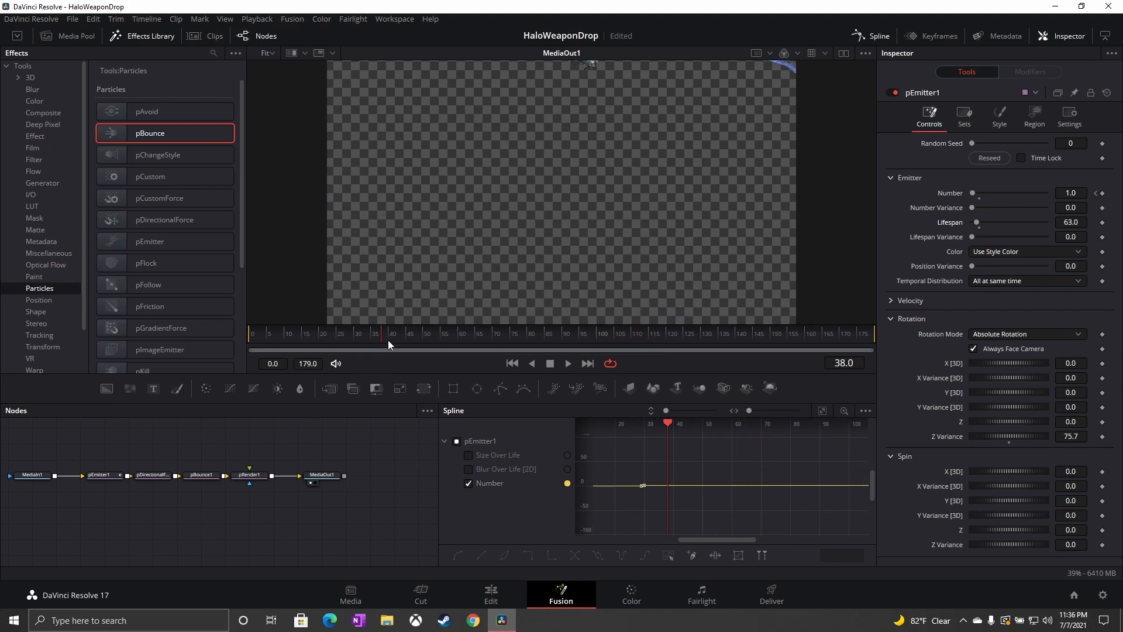
pyautogui.moveTo(388, 339); pyautogui.dragTo(458, 339)
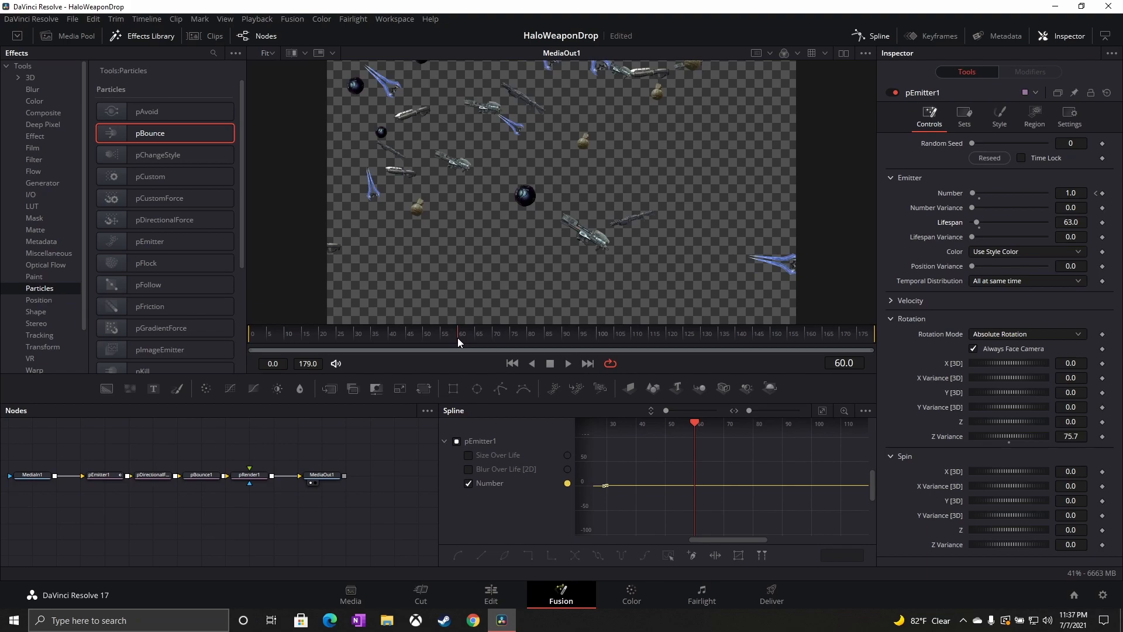
pyautogui.moveTo(457, 338); pyautogui.dragTo(666, 340)
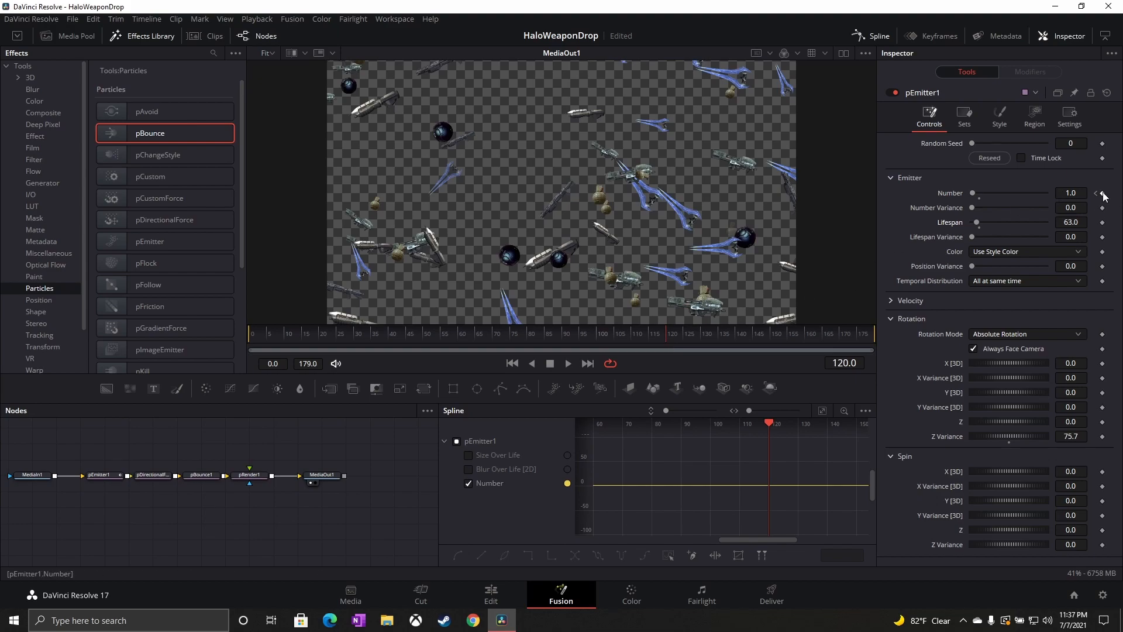
pyautogui.press('Left')
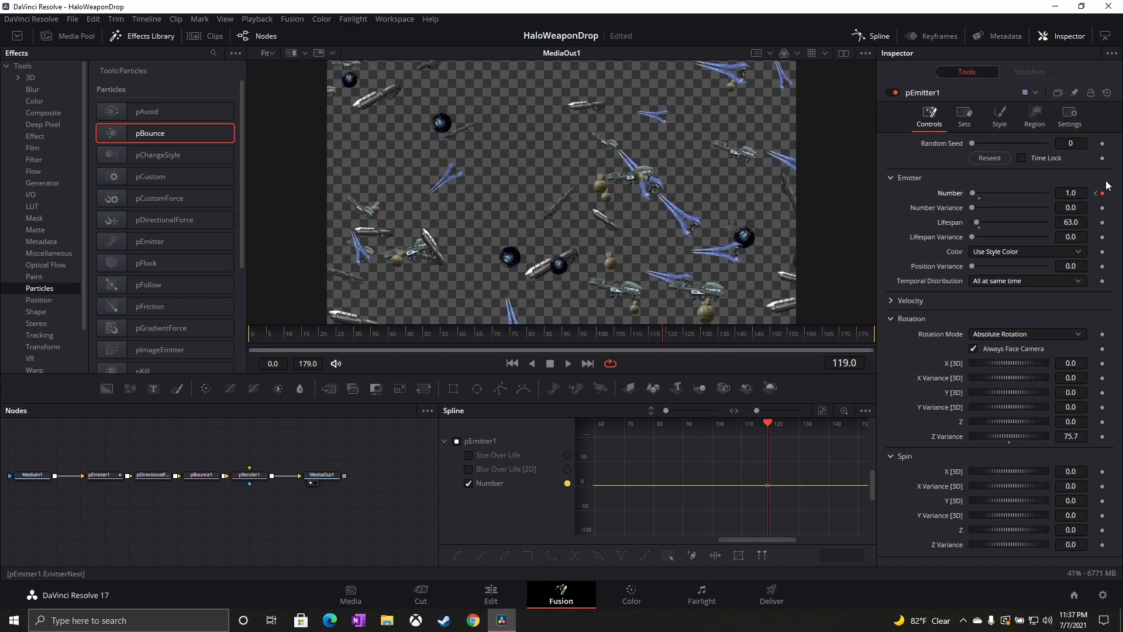
pyautogui.press('Right')
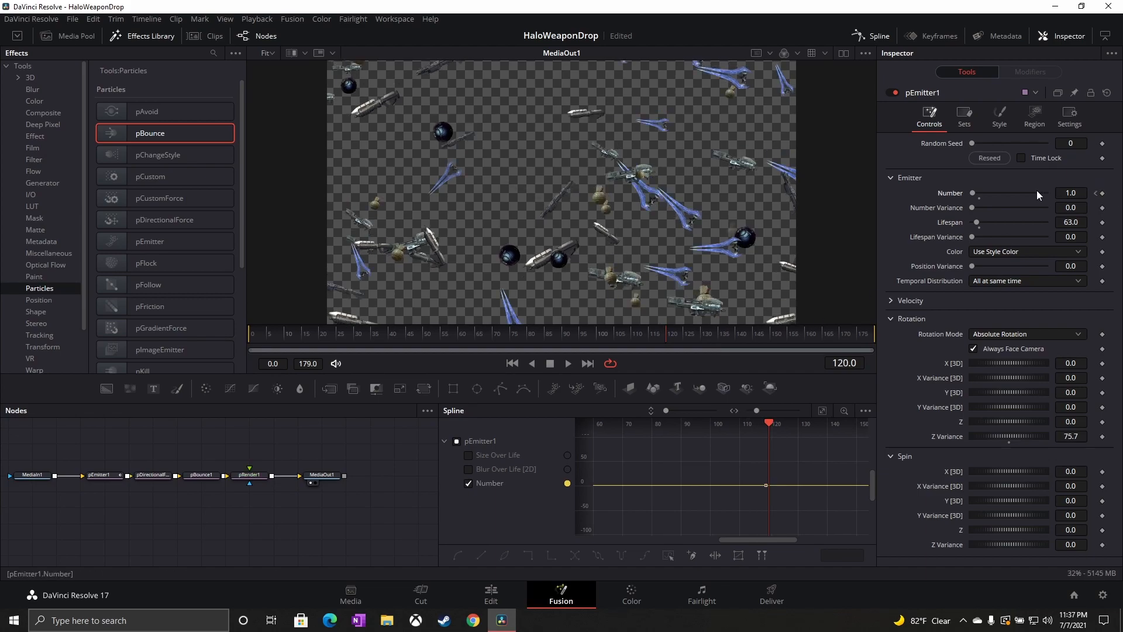
pyautogui.doubleClick(1066, 194)
pyautogui.write('0')
pyautogui.press('Return')
pyautogui.moveTo(541, 334); pyautogui.dragTo(892, 350)
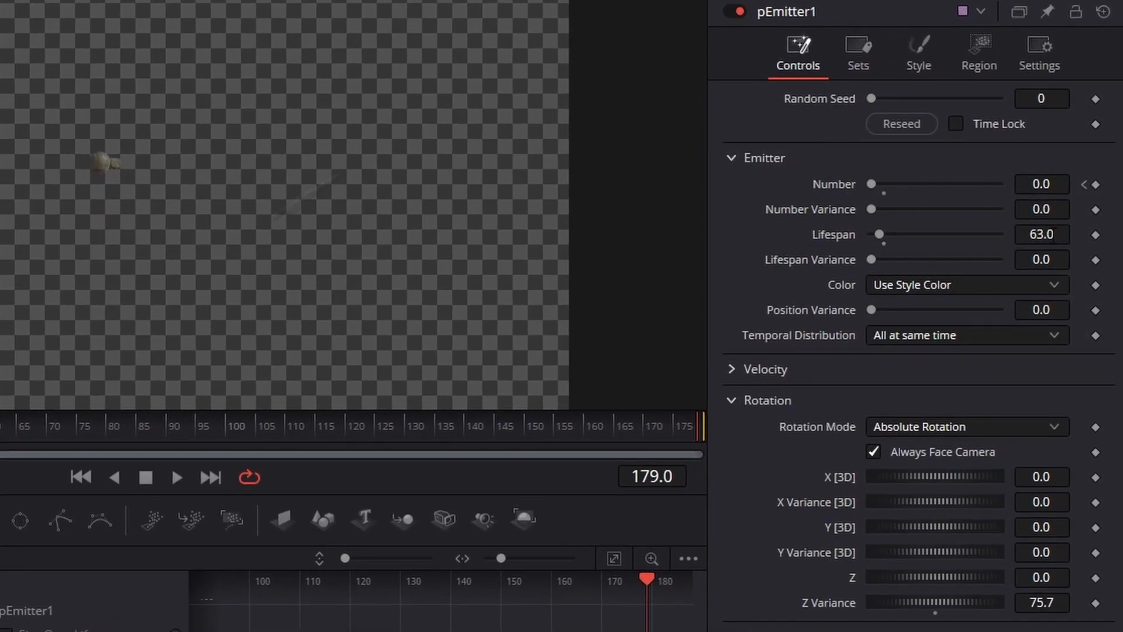
# - Set the particle Lifespan to 61
pyautogui.click(1045, 234)
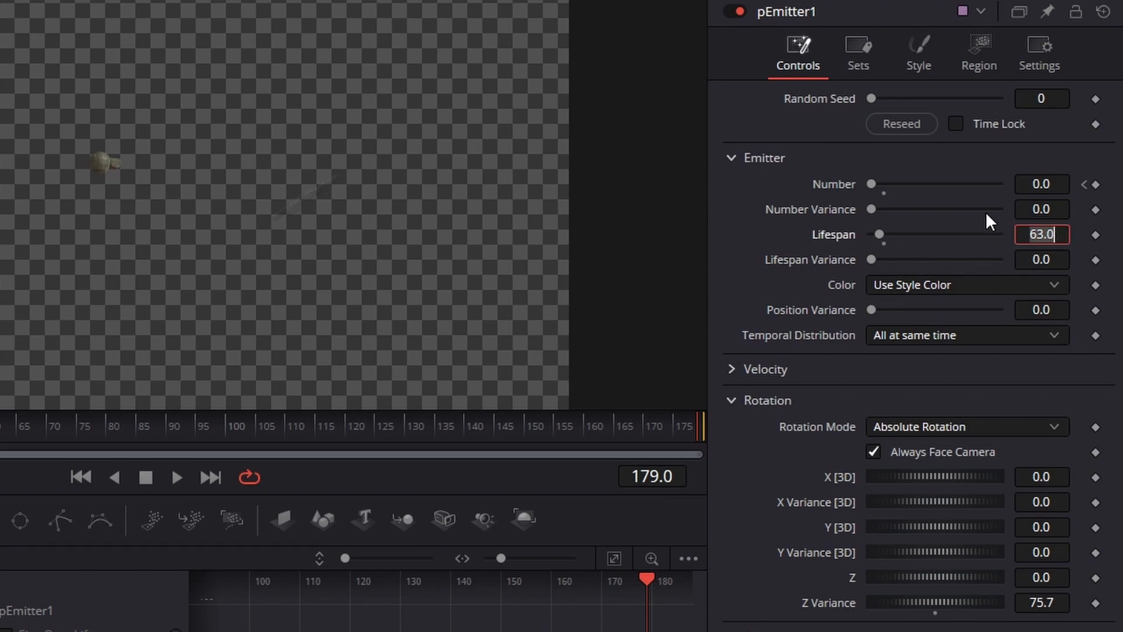
pyautogui.write('62')
pyautogui.press('Tab')
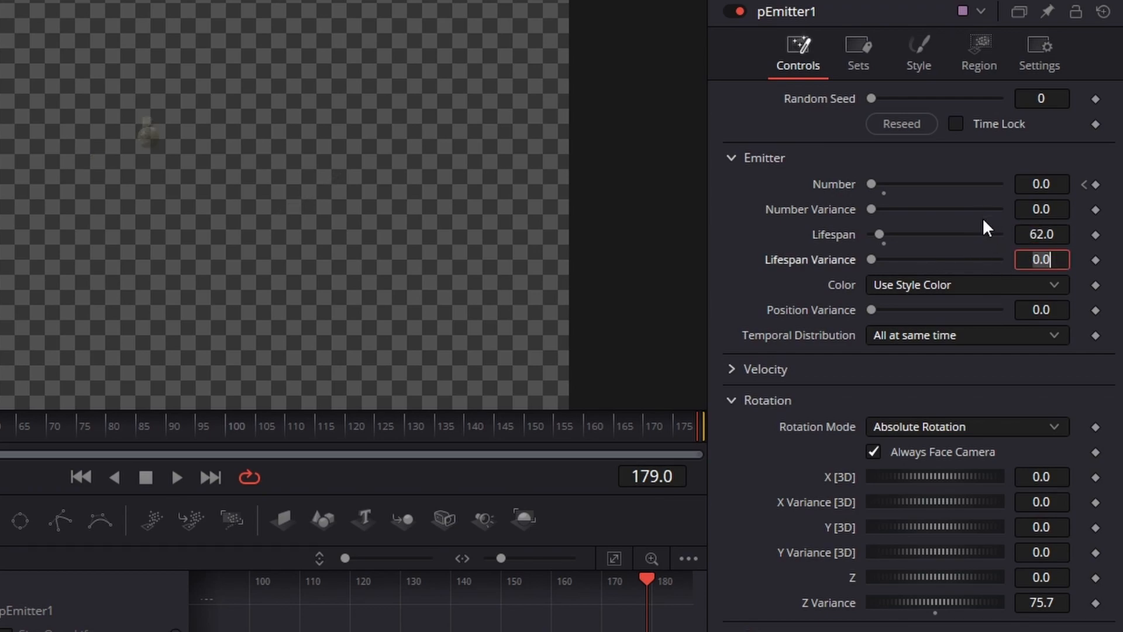
pyautogui.click(1034, 232)
pyautogui.write('61')
pyautogui.press('Tab')
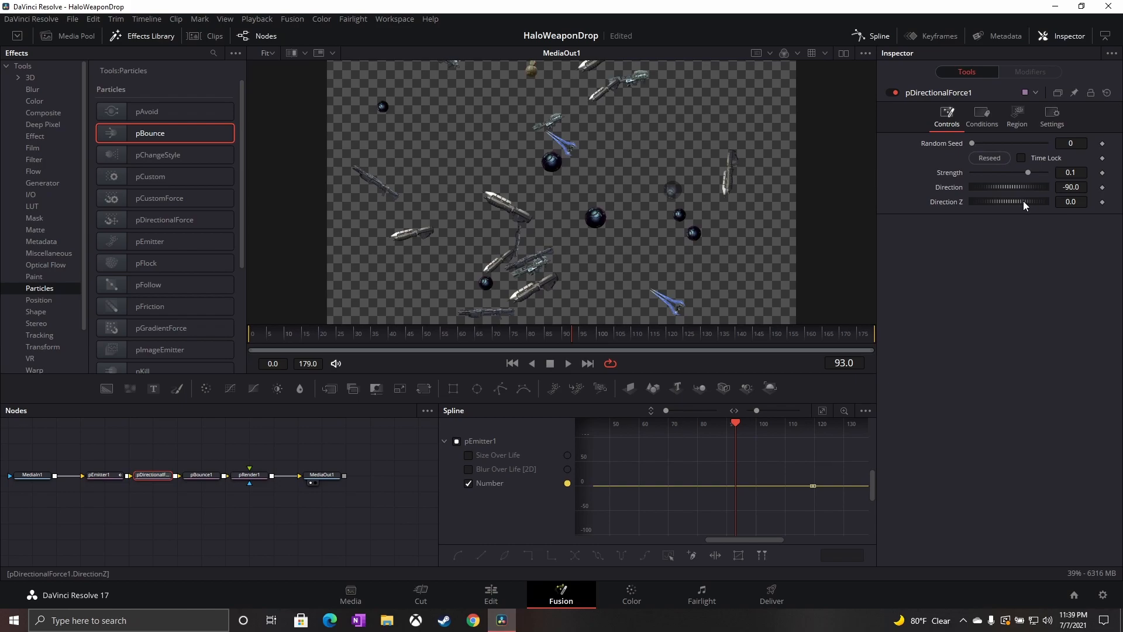
# - Add the helmet clip as MediaIn2 followed by a Transform and a Merge node
pyautogui.moveTo(158, 515); pyautogui.dragTo(188, 483)
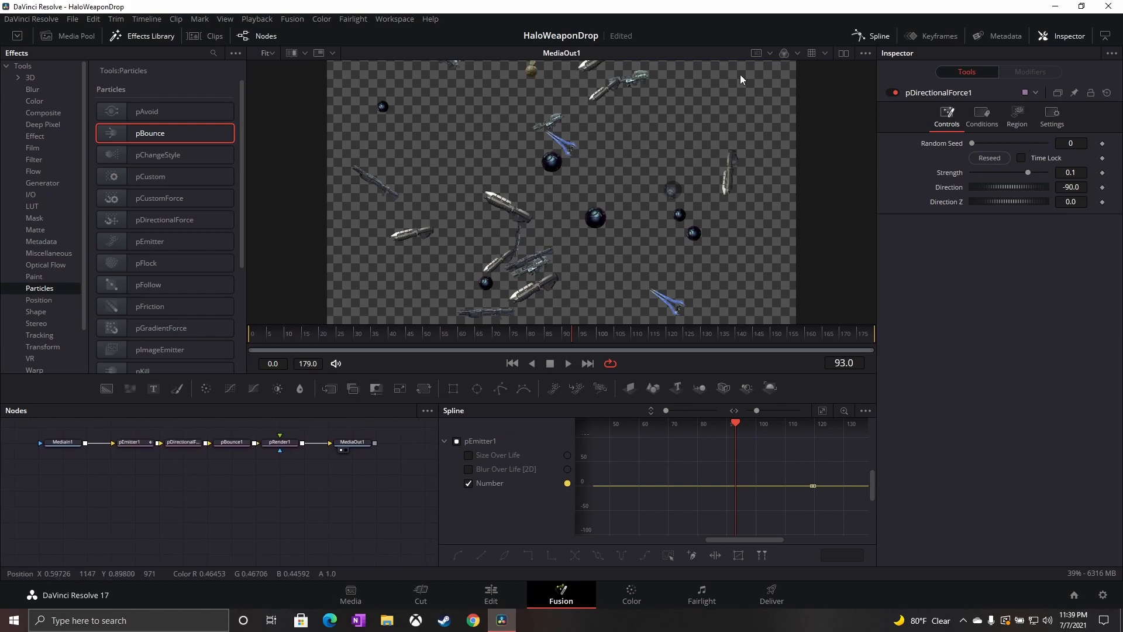
pyautogui.click(76, 36)
pyautogui.moveTo(360, 7); pyautogui.dragTo(174, 431)
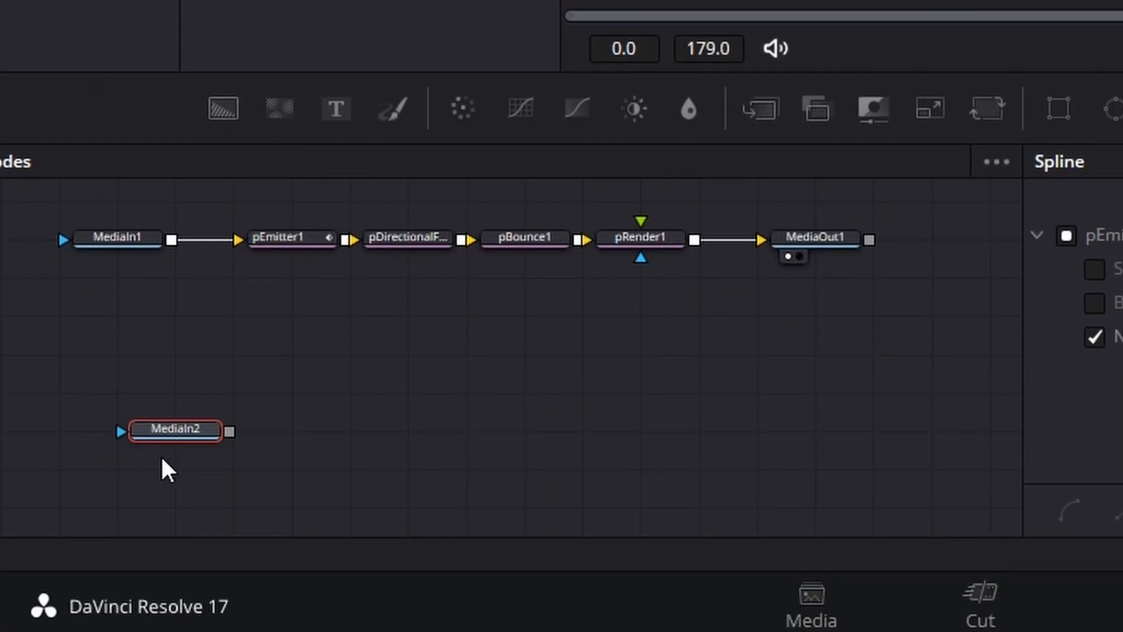
pyautogui.click(1002, 114)
pyautogui.click(771, 105)
pyautogui.moveTo(601, 409); pyautogui.dragTo(601, 448)
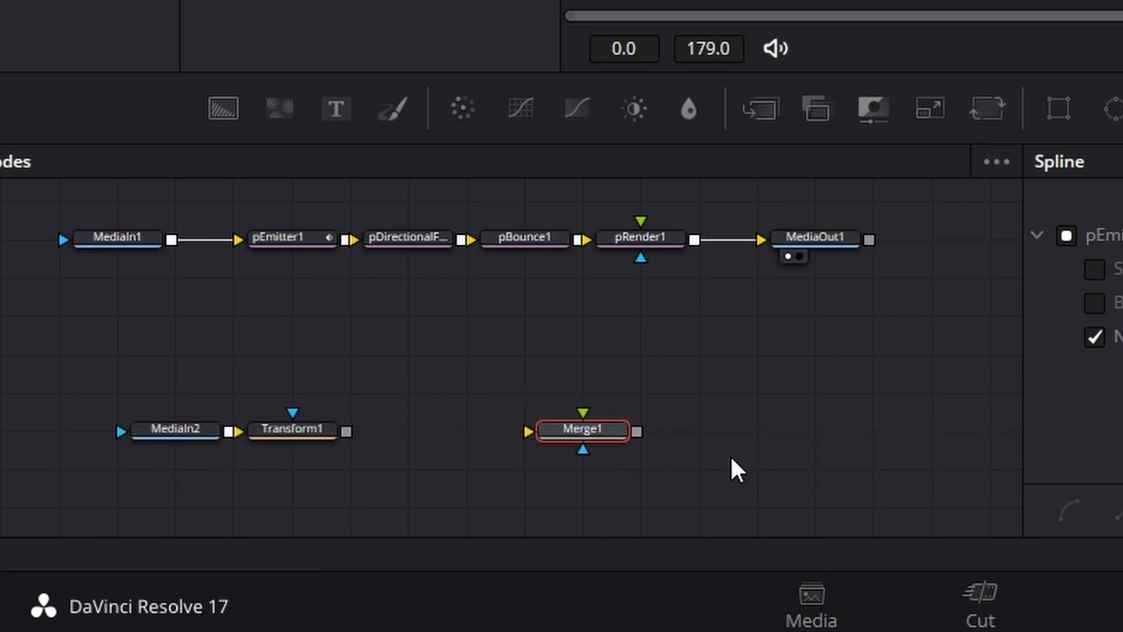
# - Wire pRender1 into Merge1's background and Transform1 into its Foreground input
pyautogui.click(645, 369)
pyautogui.moveTo(743, 239); pyautogui.dragTo(624, 430)
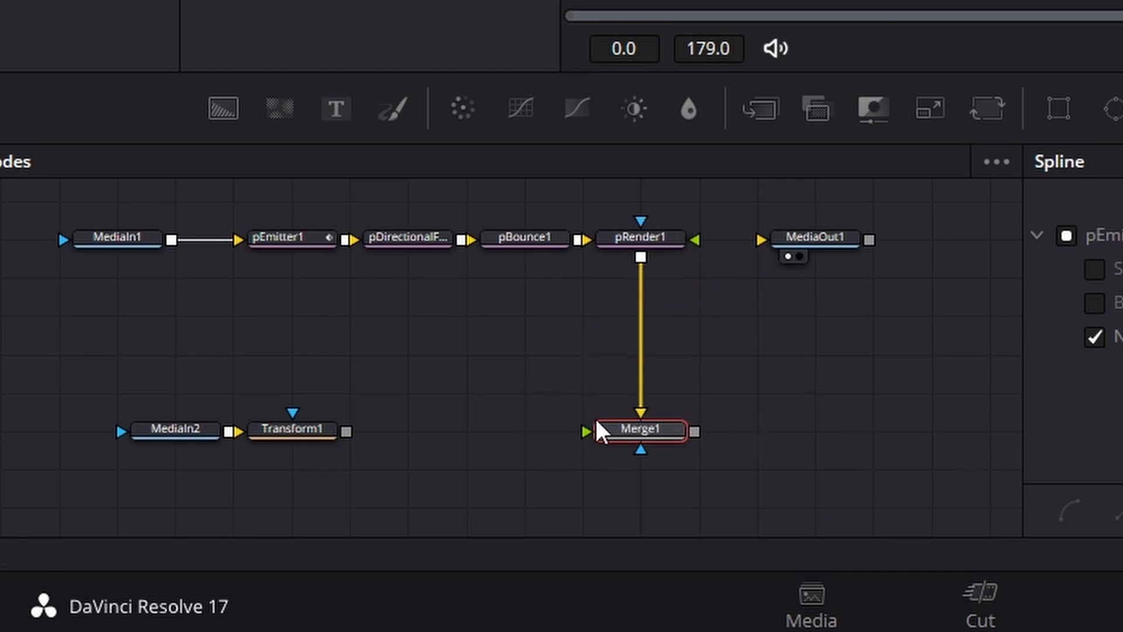
pyautogui.click(490, 406)
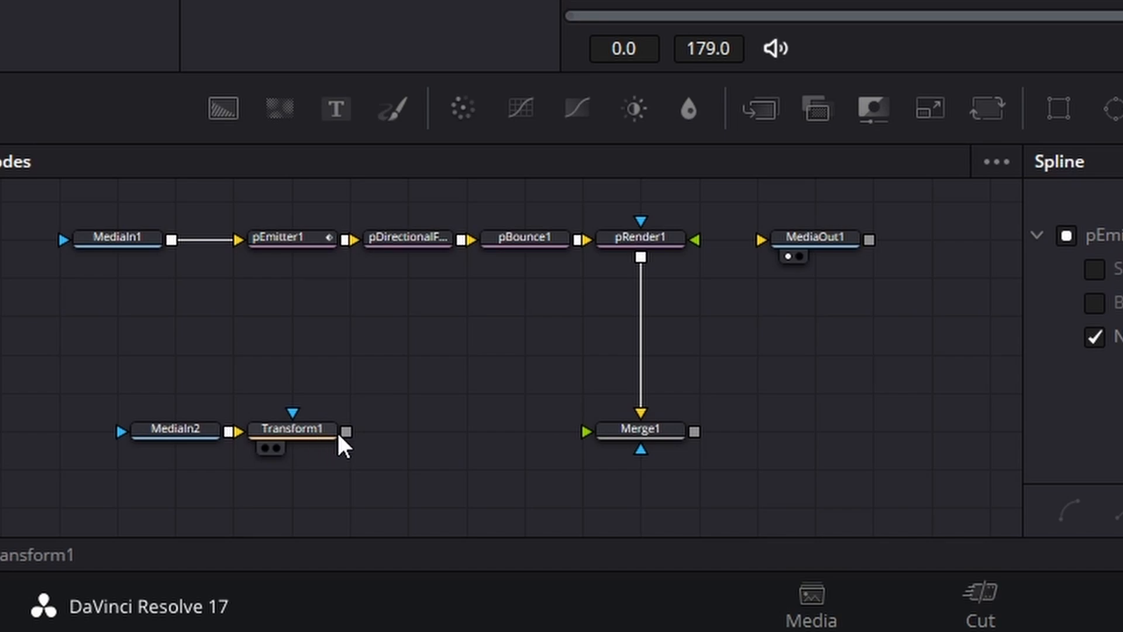
pyautogui.moveTo(346, 431); pyautogui.dragTo(585, 434)
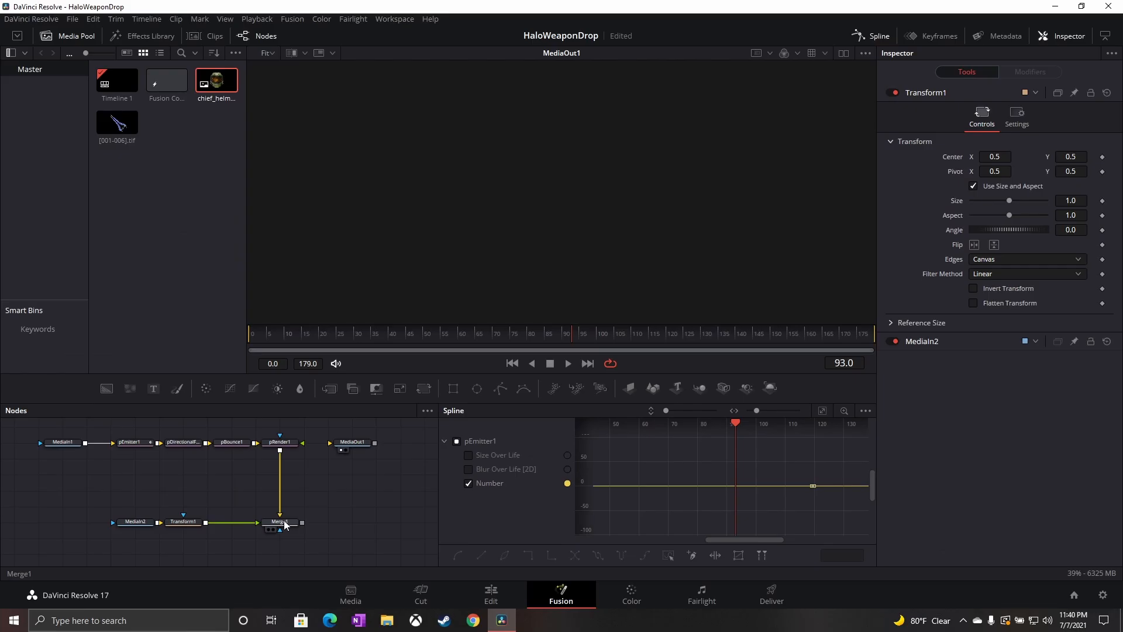
pyautogui.click(632, 430)
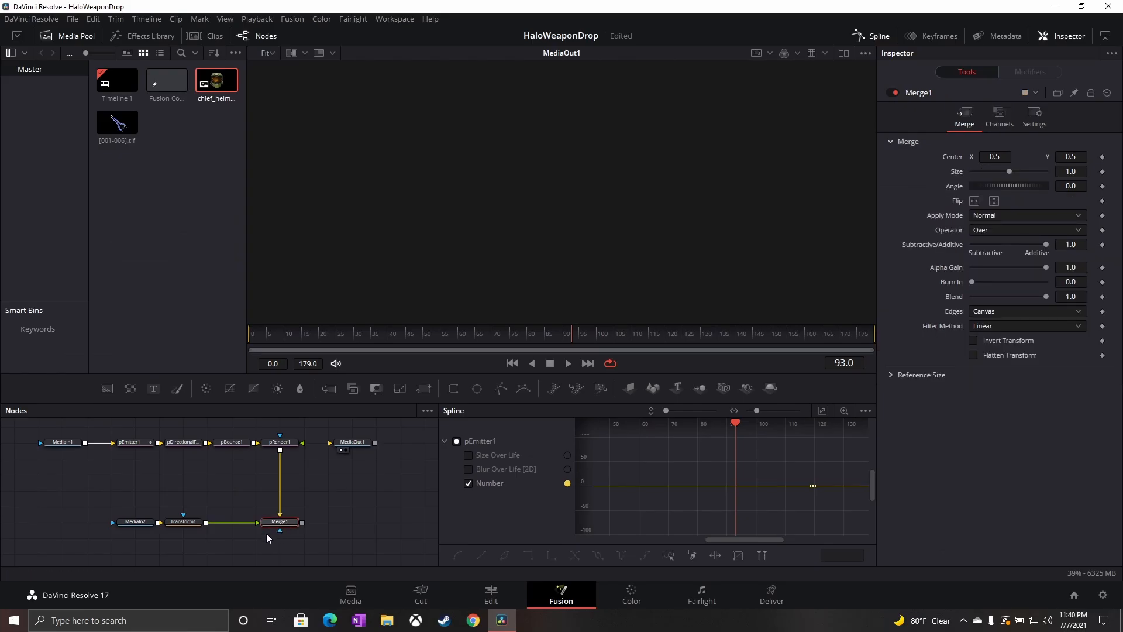
# - View Merge1 at frame 30, drag the helmet down to Center Y 0.127494, and fit the viewer
pyautogui.click(270, 529)
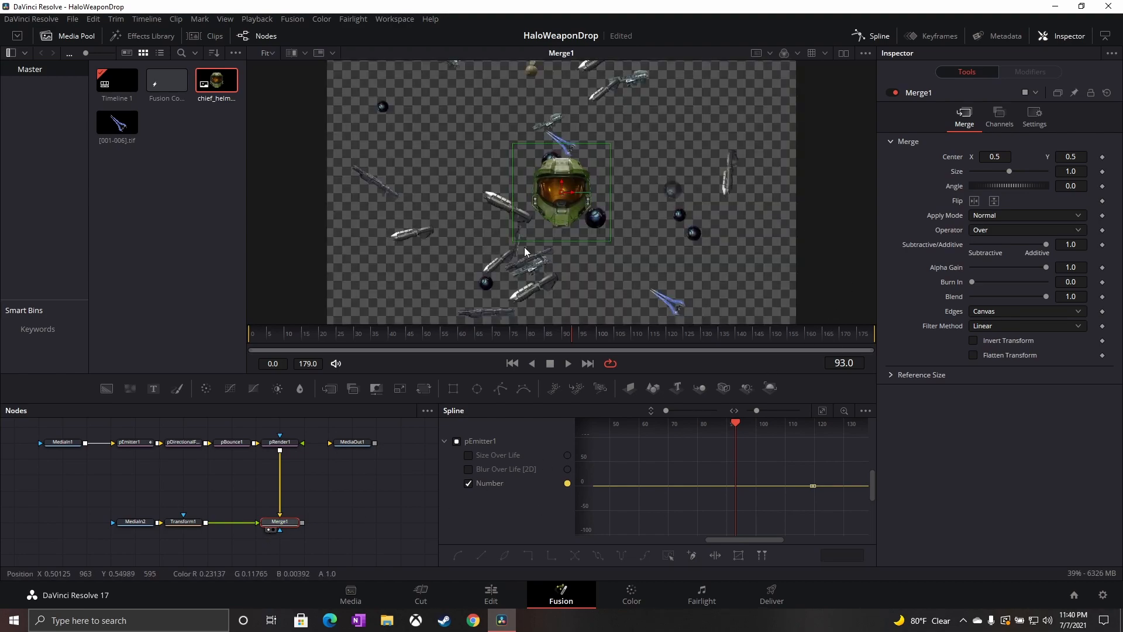
pyautogui.moveTo(259, 335); pyautogui.dragTo(357, 344)
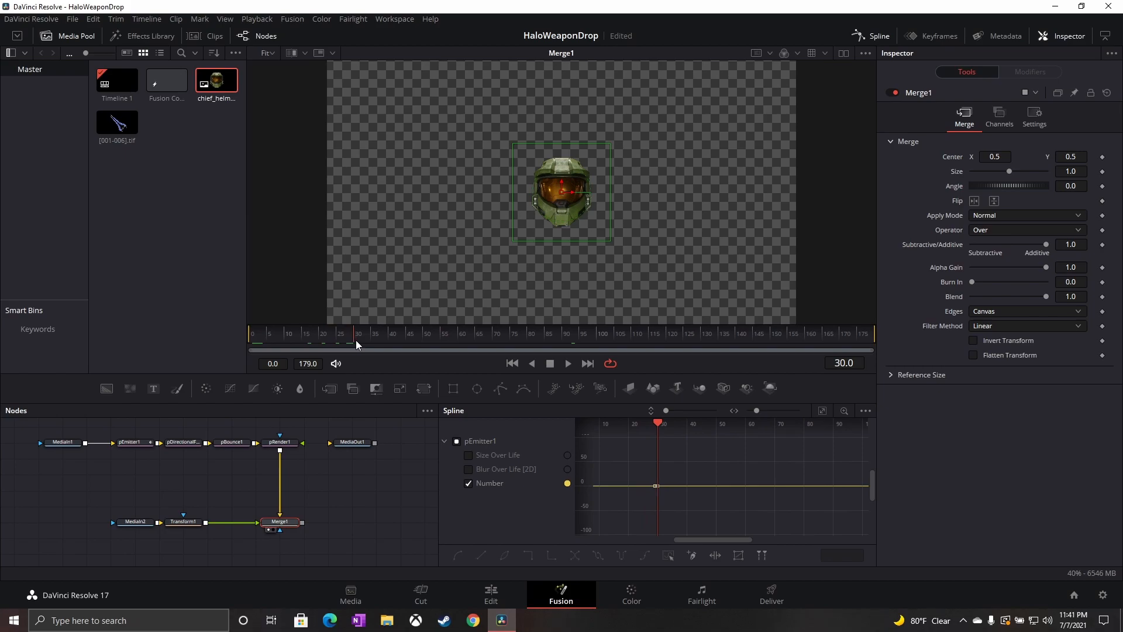
pyautogui.scroll(-2, 623, 223)
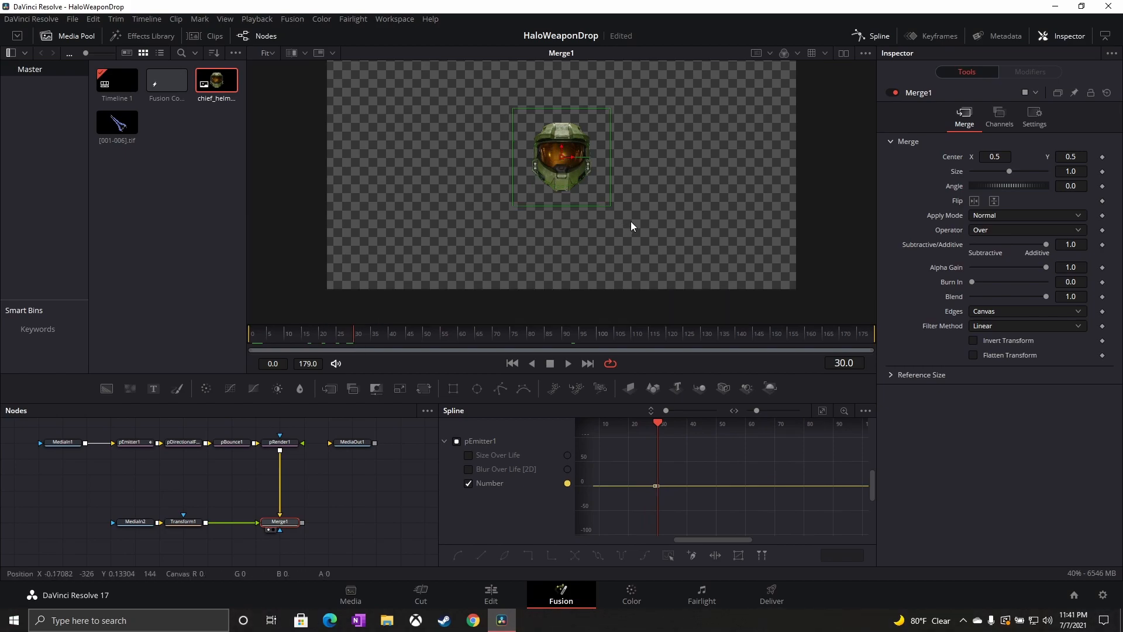
pyautogui.moveTo(562, 150); pyautogui.dragTo(564, 249)
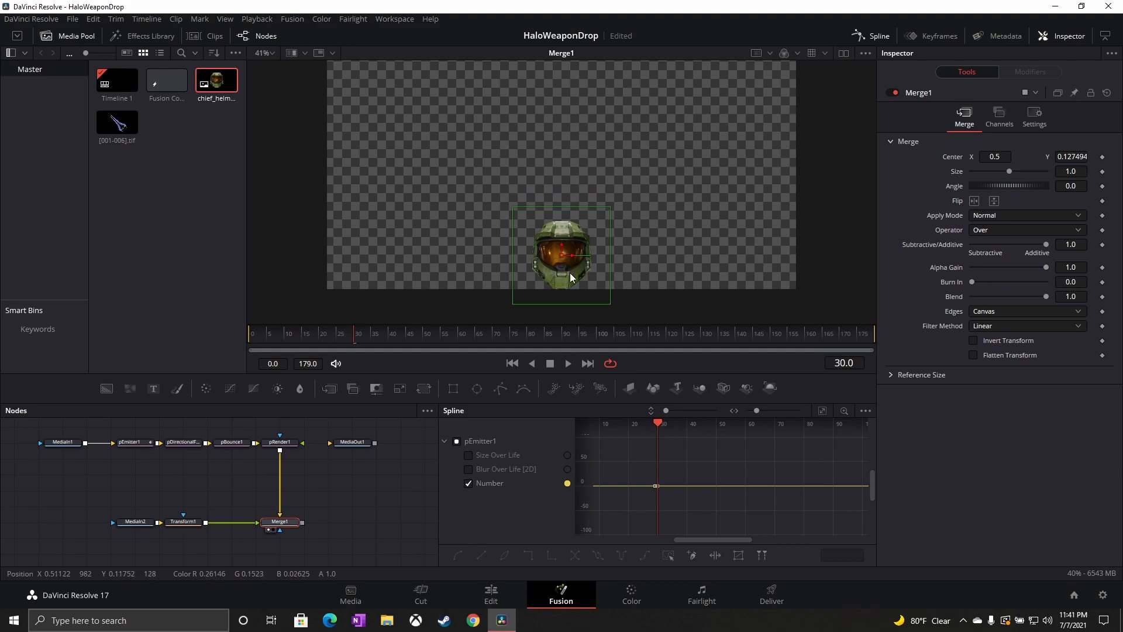
pyautogui.scroll(5, 568, 283)
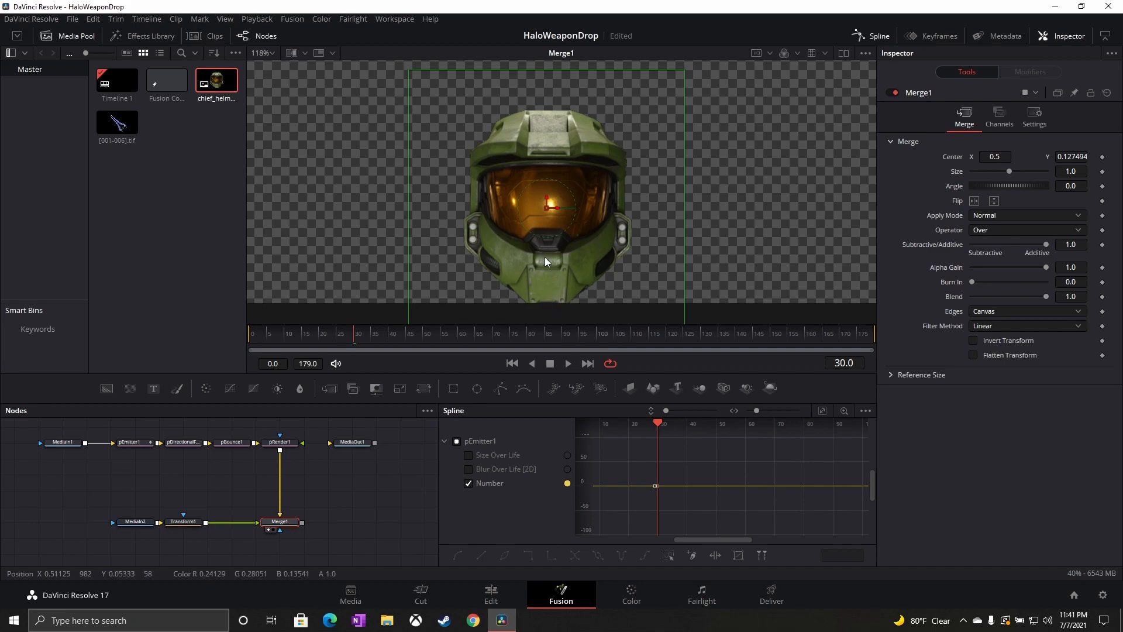
pyautogui.click(266, 53)
pyautogui.click(267, 65)
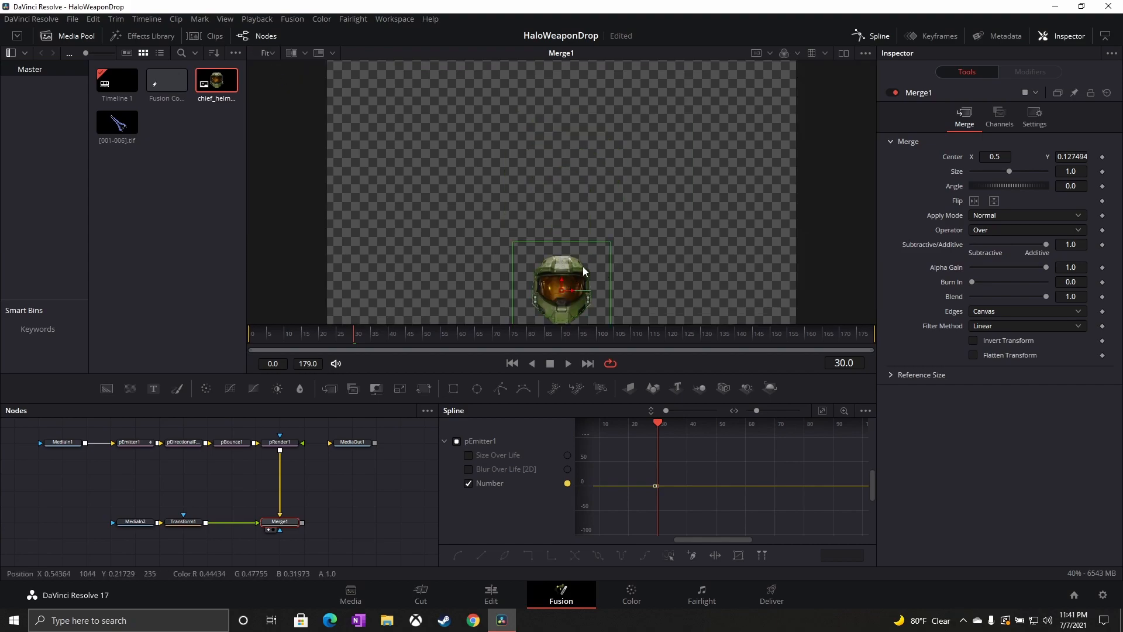
pyautogui.scroll(-2, 633, 255)
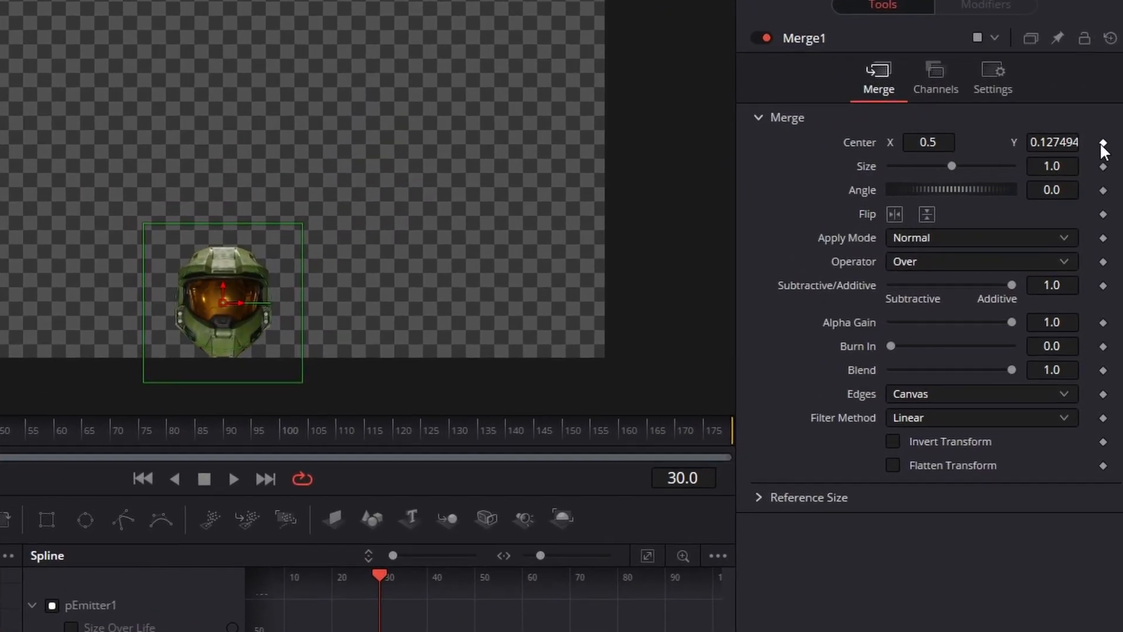
# - Keyframe Merge1 Center and Size at frame 30, then at frame 0 lower the helmet and set Size 0
pyautogui.click(1102, 157)
pyautogui.click(1104, 166)
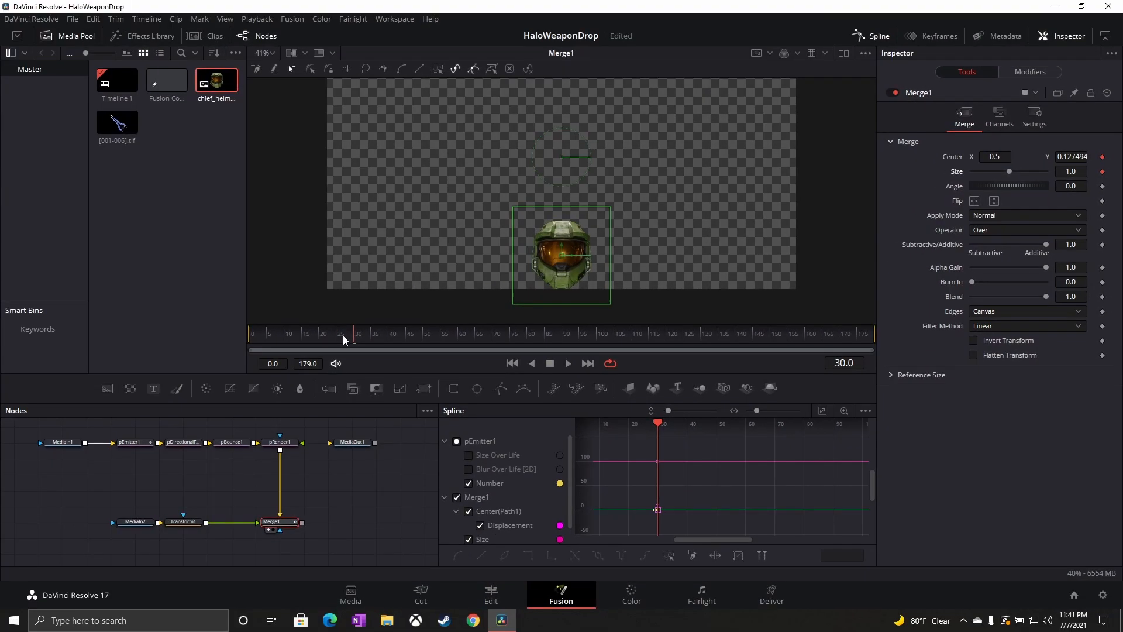
pyautogui.moveTo(357, 334); pyautogui.dragTo(247, 336)
pyautogui.moveTo(560, 245); pyautogui.dragTo(563, 298)
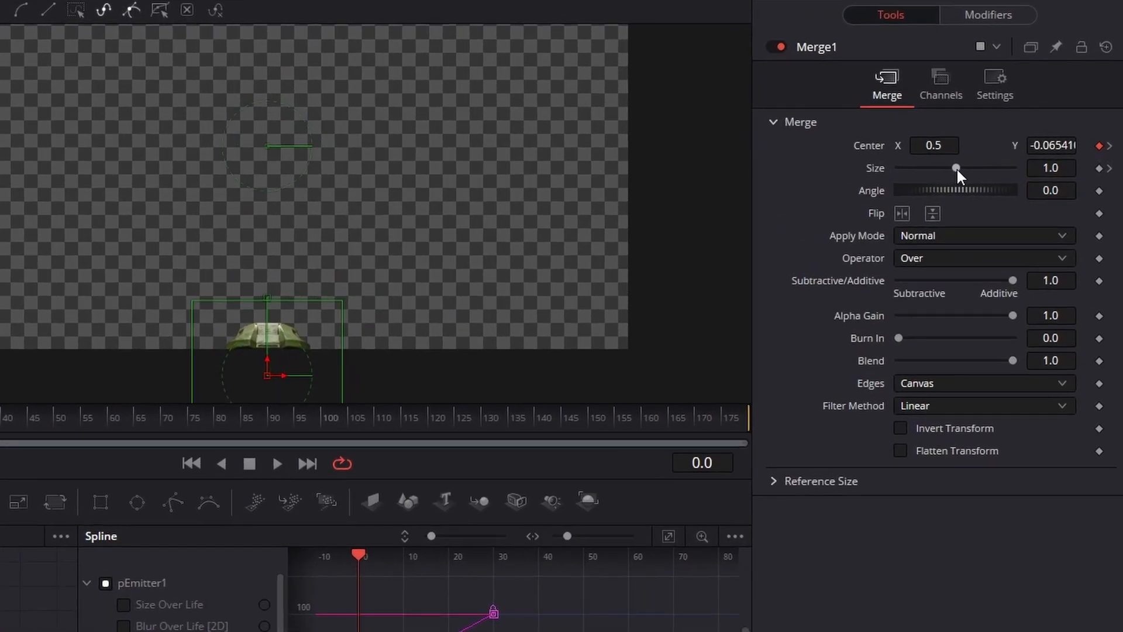
pyautogui.moveTo(956, 167); pyautogui.dragTo(895, 168)
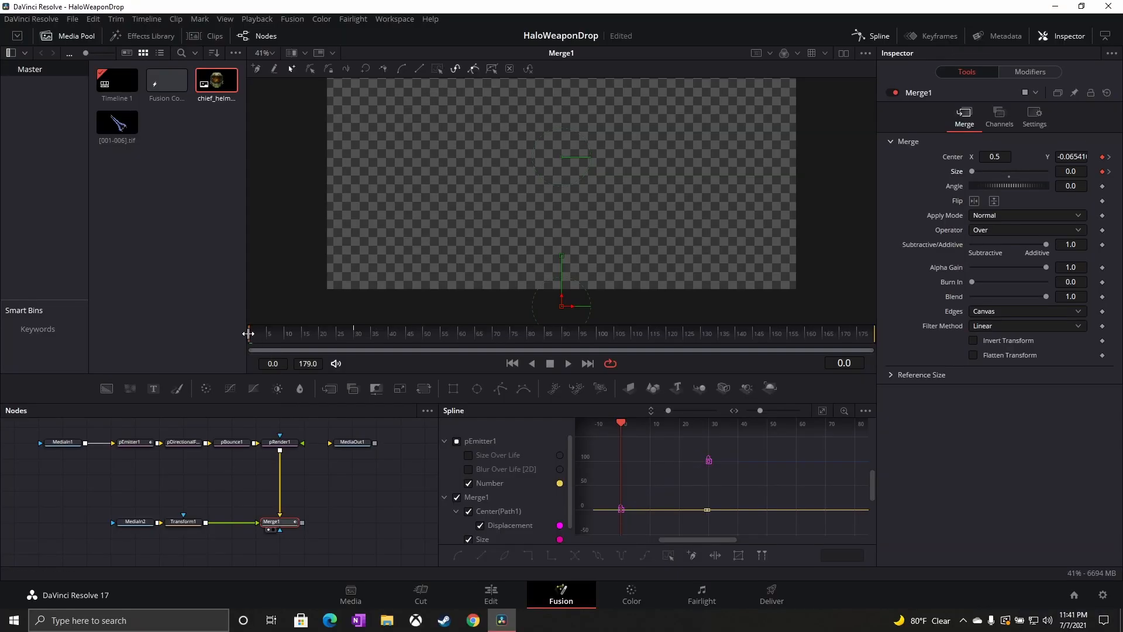
pyautogui.moveTo(251, 335); pyautogui.dragTo(888, 336)
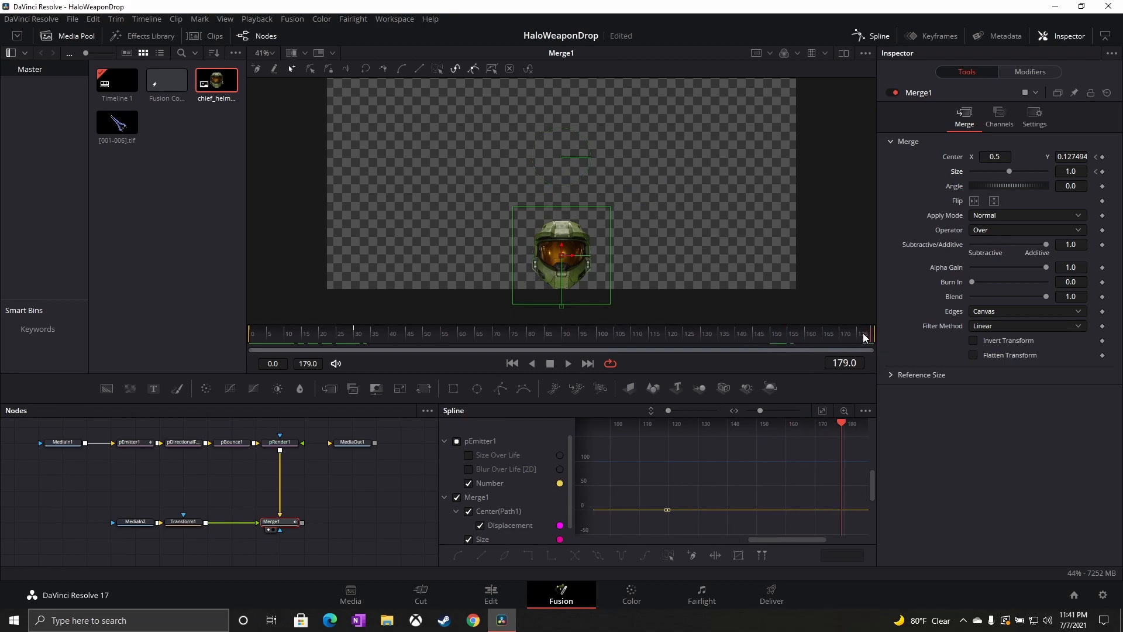
# - Keyframe Center at frame 150, then at frame 179 move the helmet down and shrink it to 0
pyautogui.click(773, 336)
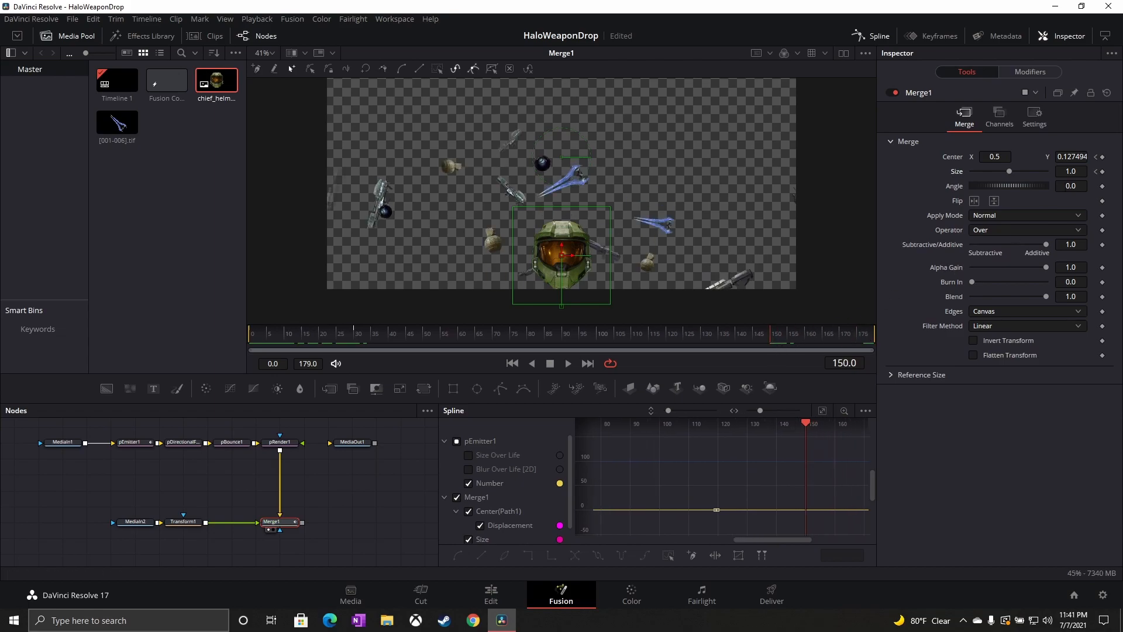
pyautogui.click(1102, 158)
pyautogui.moveTo(802, 335); pyautogui.dragTo(893, 343)
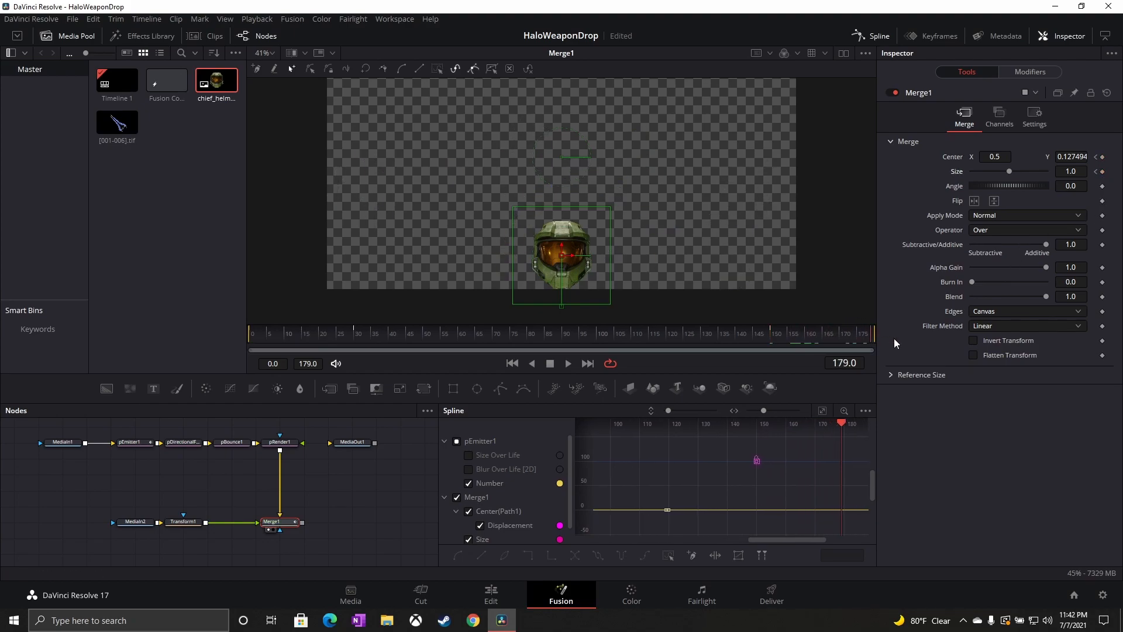
pyautogui.click(1103, 158)
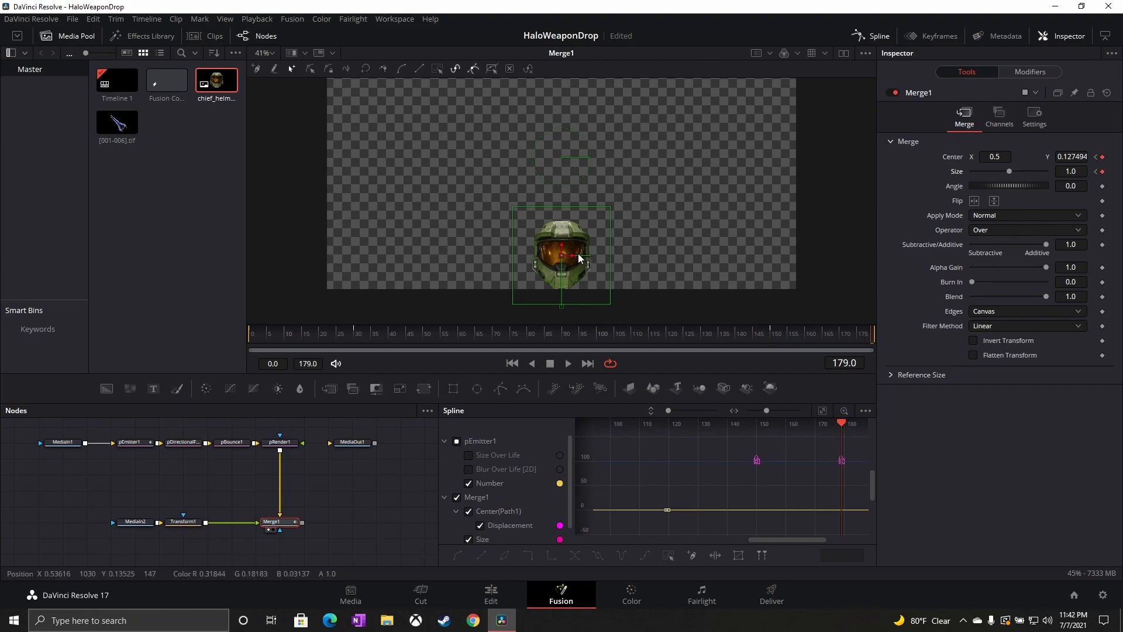
pyautogui.moveTo(561, 256); pyautogui.dragTo(566, 297)
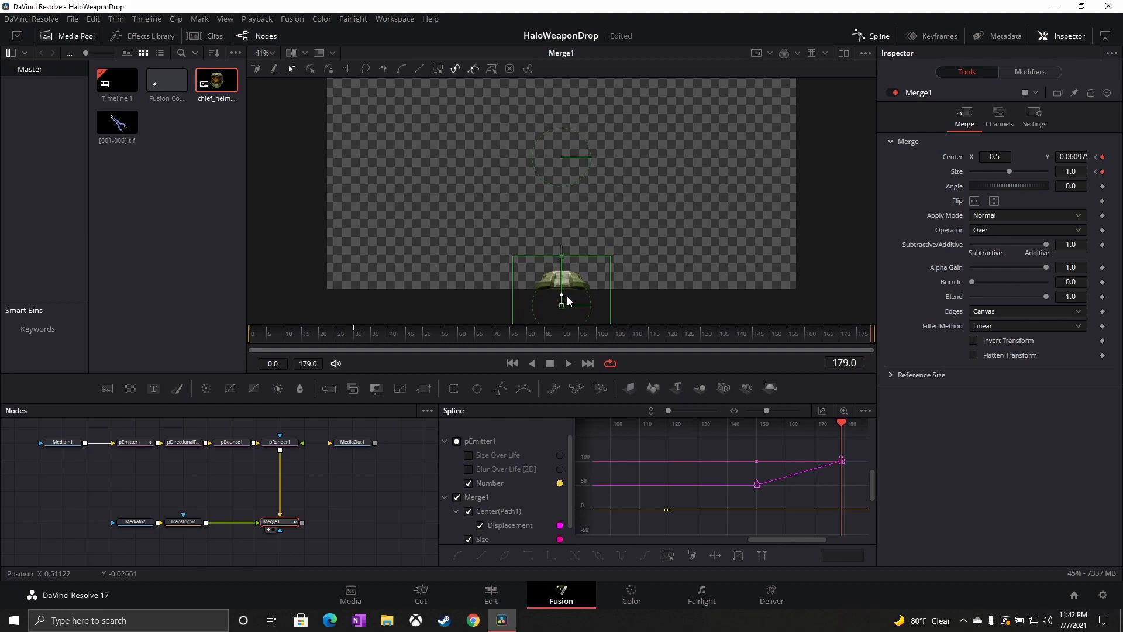
pyautogui.moveTo(1010, 171); pyautogui.dragTo(922, 181)
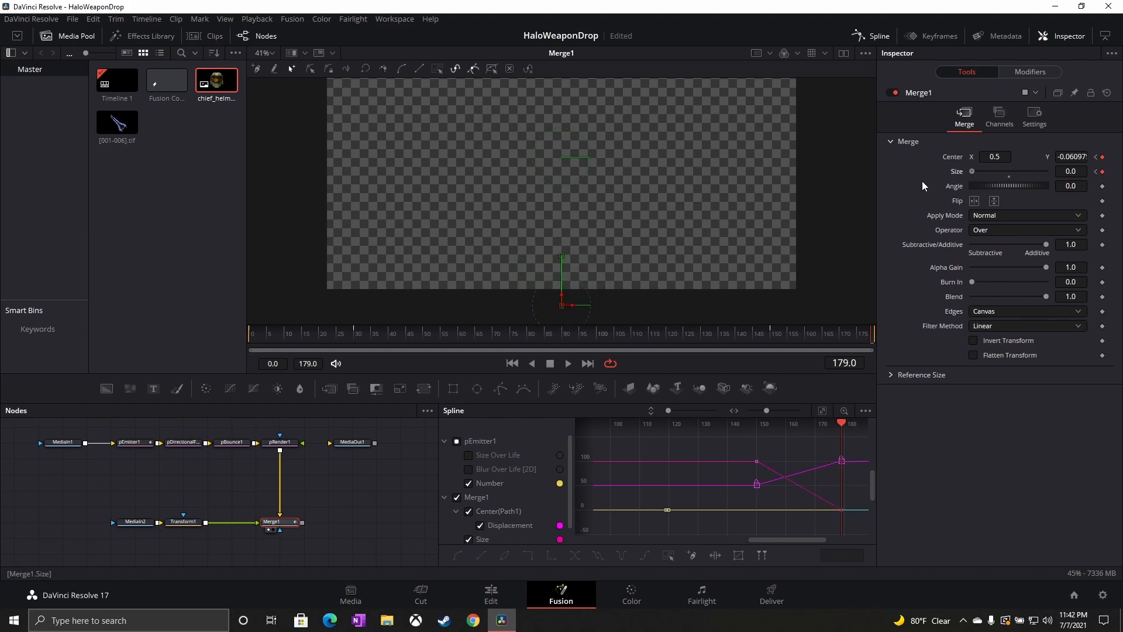
pyautogui.click(362, 490)
pyautogui.moveTo(310, 334); pyautogui.dragTo(838, 342)
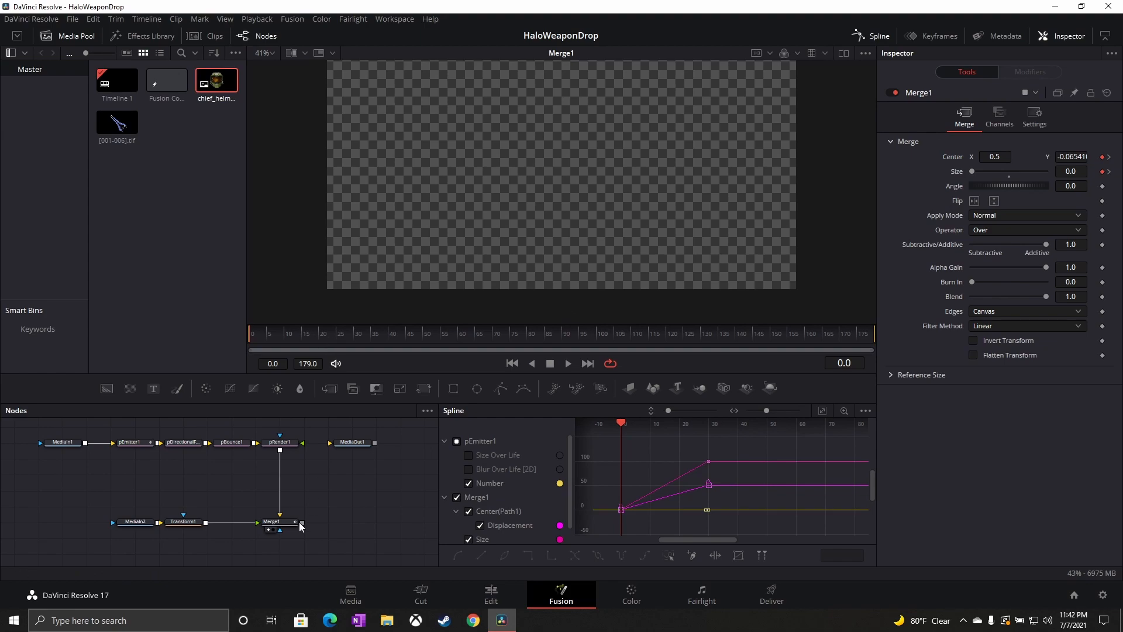
# - Hide the emitter curves and fit Merge1's Displacement and Size curves in the Spline editor
pyautogui.click(184, 522)
pyautogui.scroll(-1, 606, 489)
pyautogui.scroll(-1, 535, 498)
pyautogui.scroll(1, 500, 500)
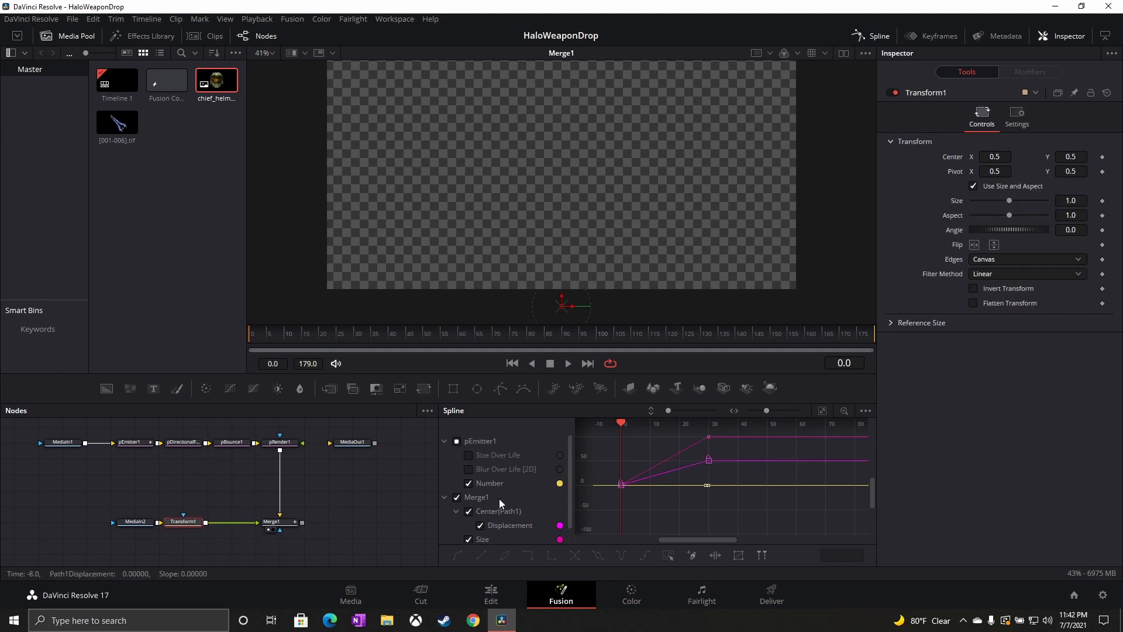
pyautogui.click(456, 441)
pyautogui.scroll(-1, 501, 510)
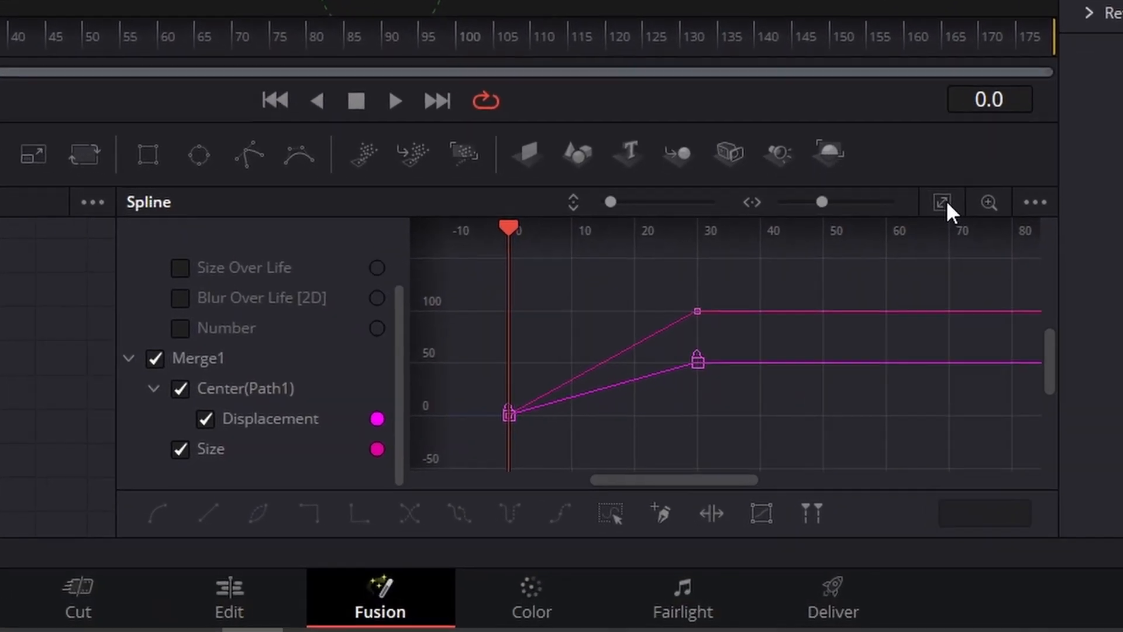
pyautogui.click(865, 342)
pyautogui.moveTo(879, 289); pyautogui.dragTo(874, 203)
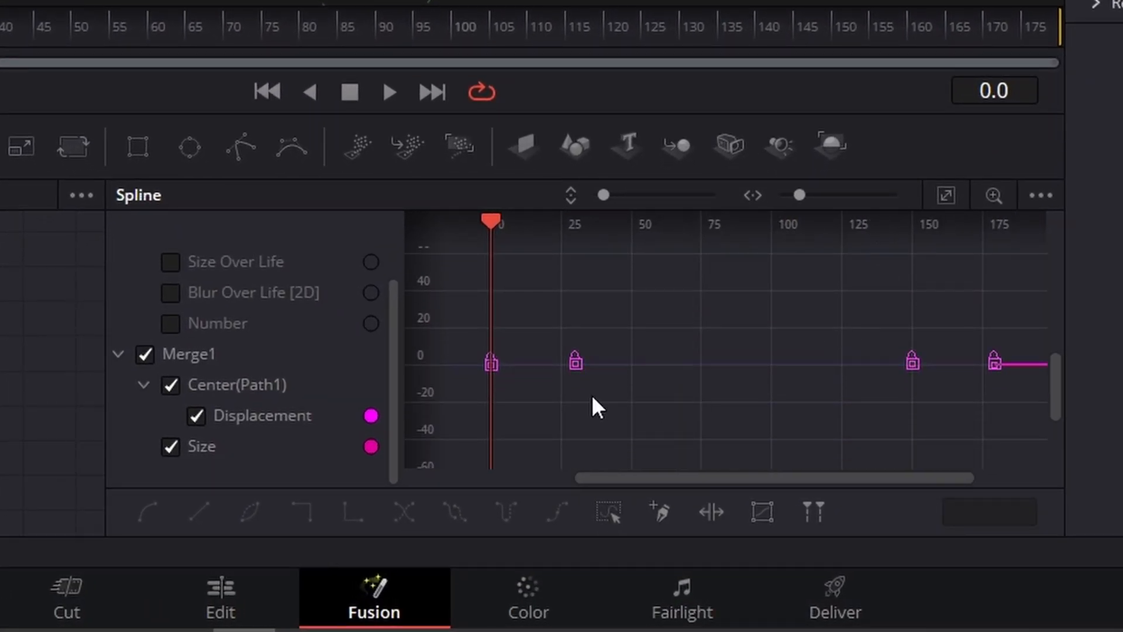
pyautogui.click(954, 196)
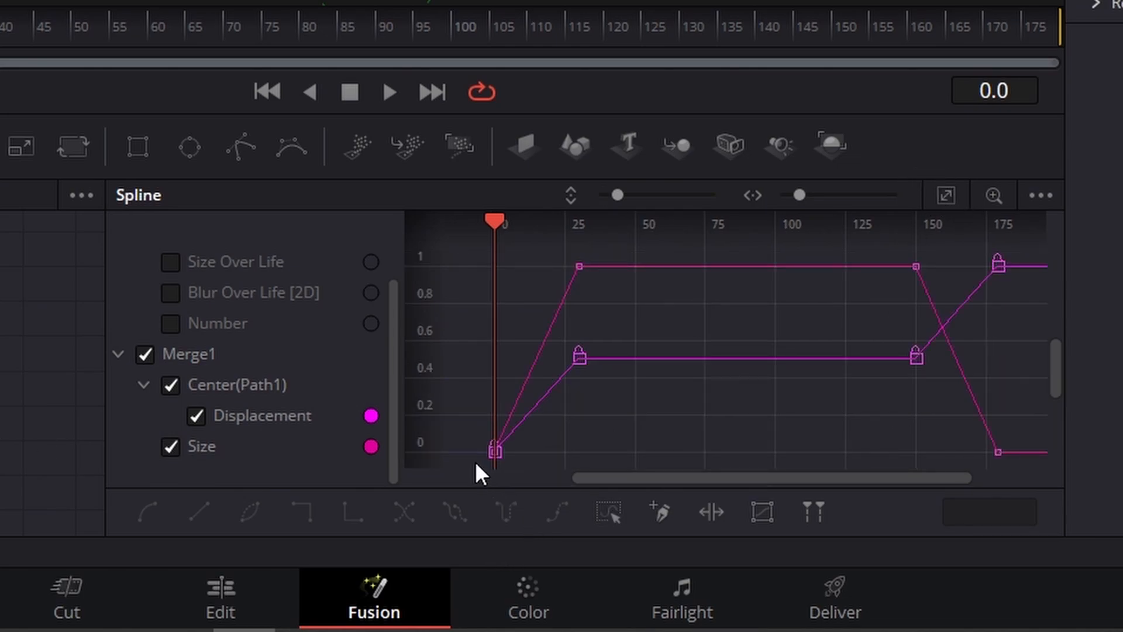
# - Select all helmet keyframes, ease them into smooth curves, and scrub to preview the drop
pyautogui.moveTo(472, 462); pyautogui.dragTo(1028, 251)
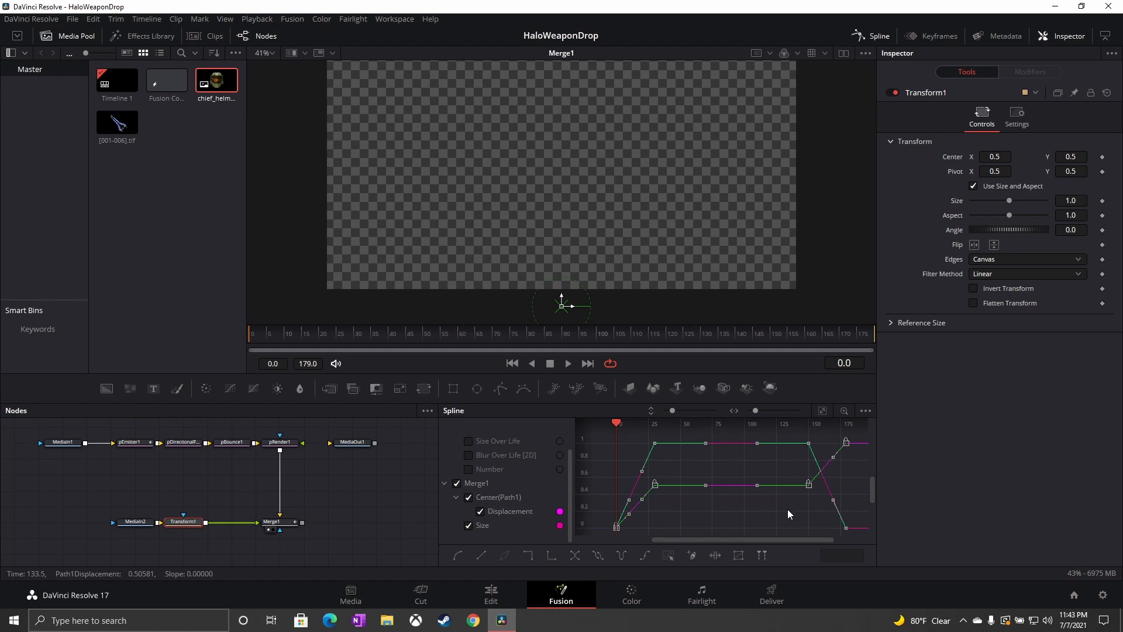
pyautogui.press('s')
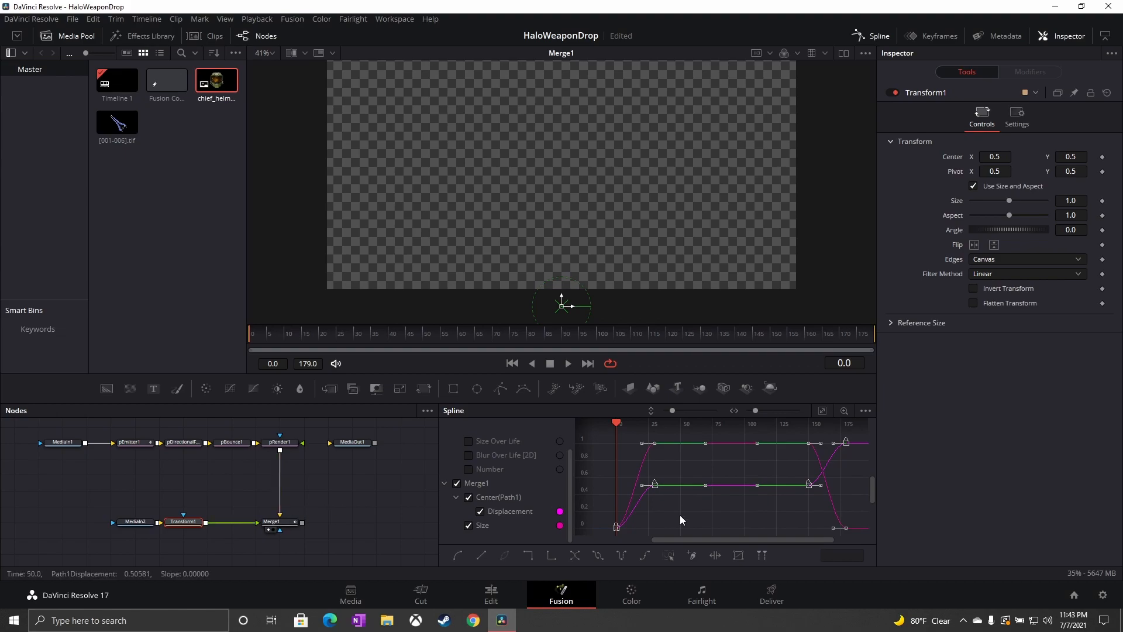
pyautogui.press('s')
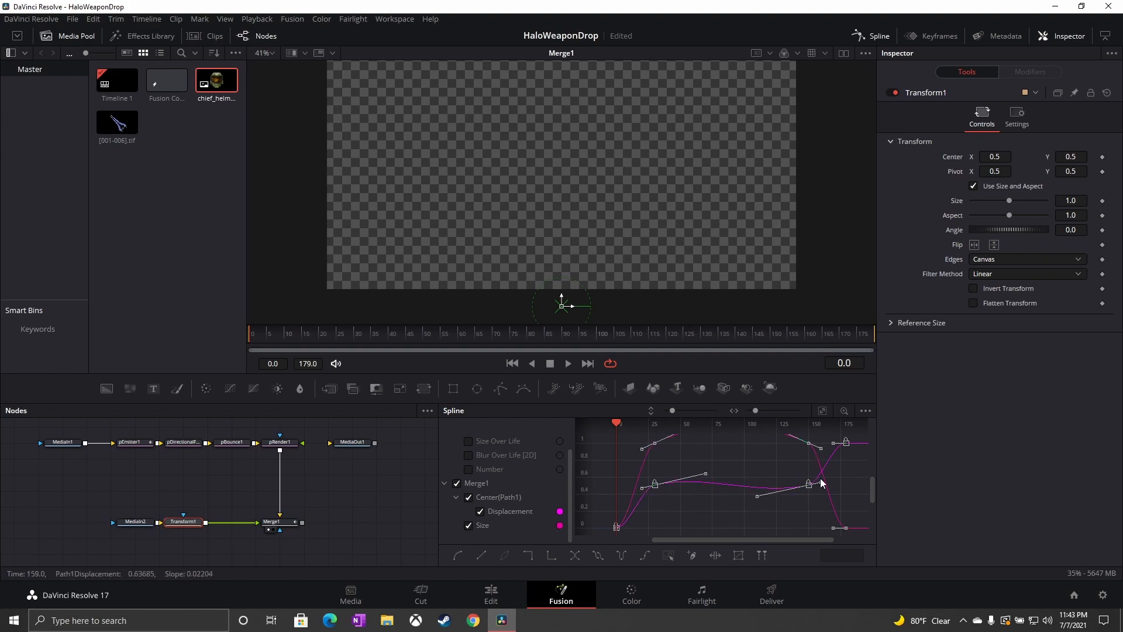
pyautogui.press('f')
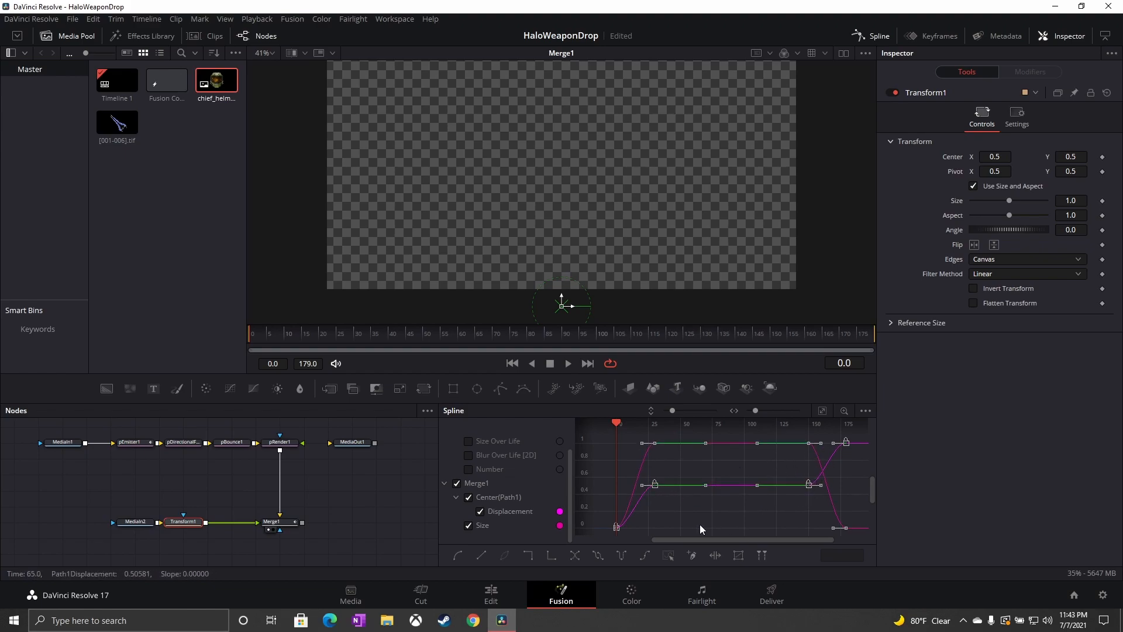
pyautogui.press('l')
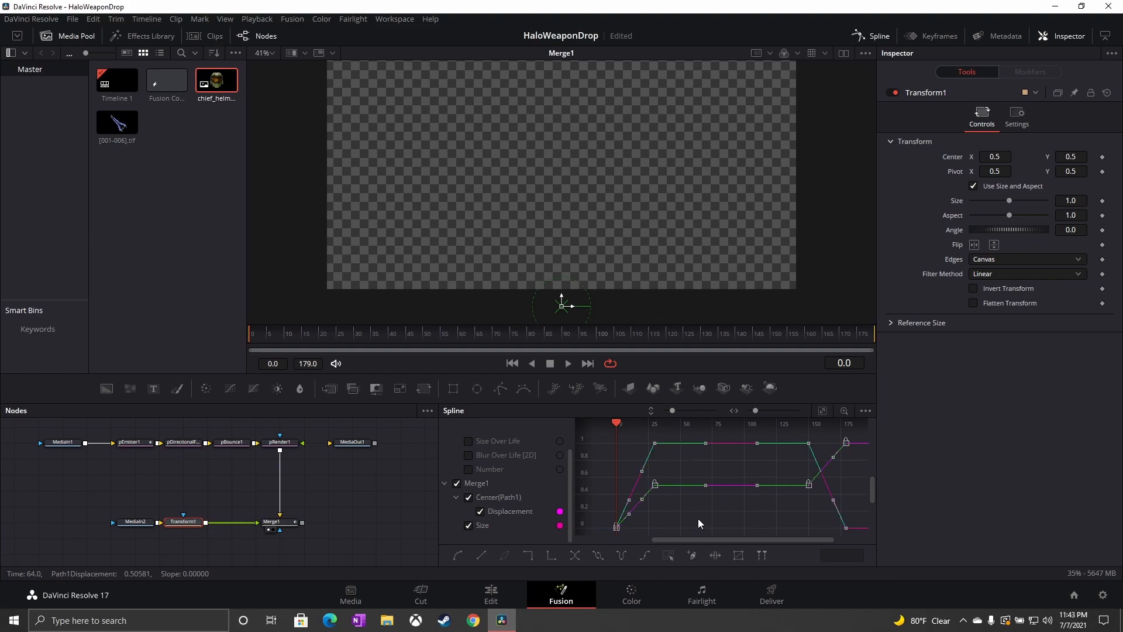
pyautogui.press('f')
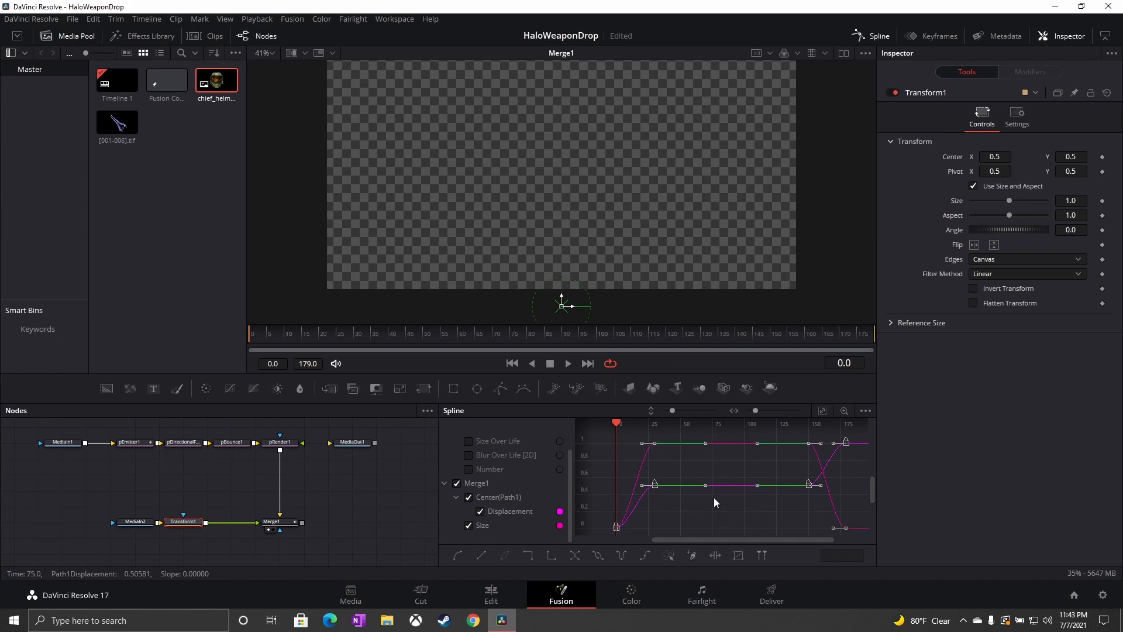
pyautogui.click(713, 508)
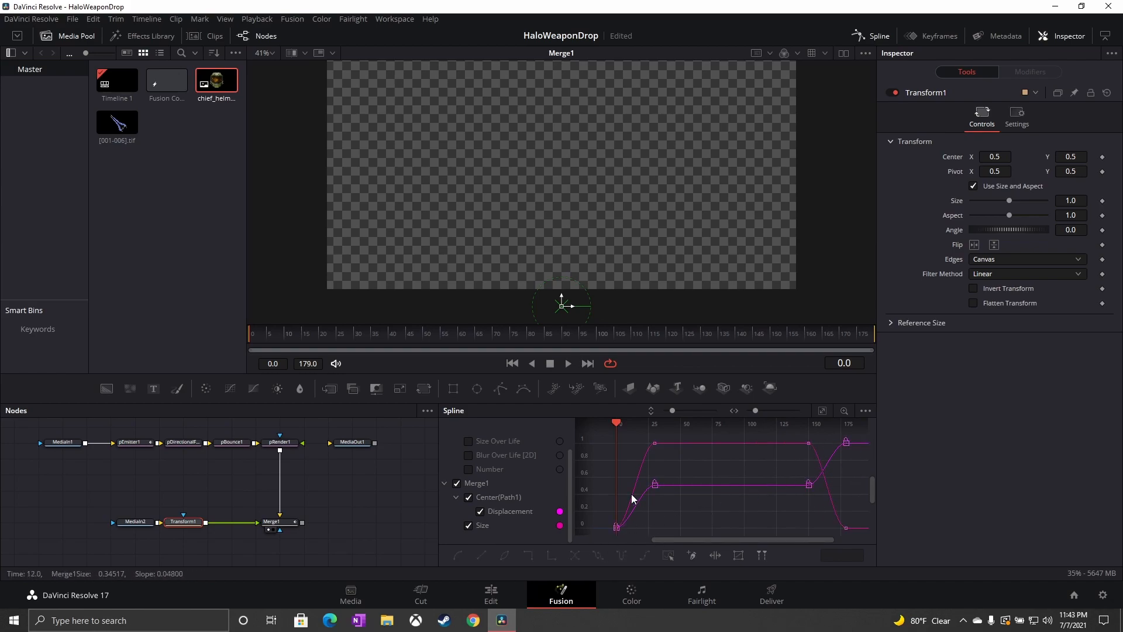
pyautogui.moveTo(260, 343)
pyautogui.mouseDown()
pyautogui.moveTo(376, 332)
pyautogui.moveTo(247, 338)
pyautogui.moveTo(276, 336)
pyautogui.mouseUp()
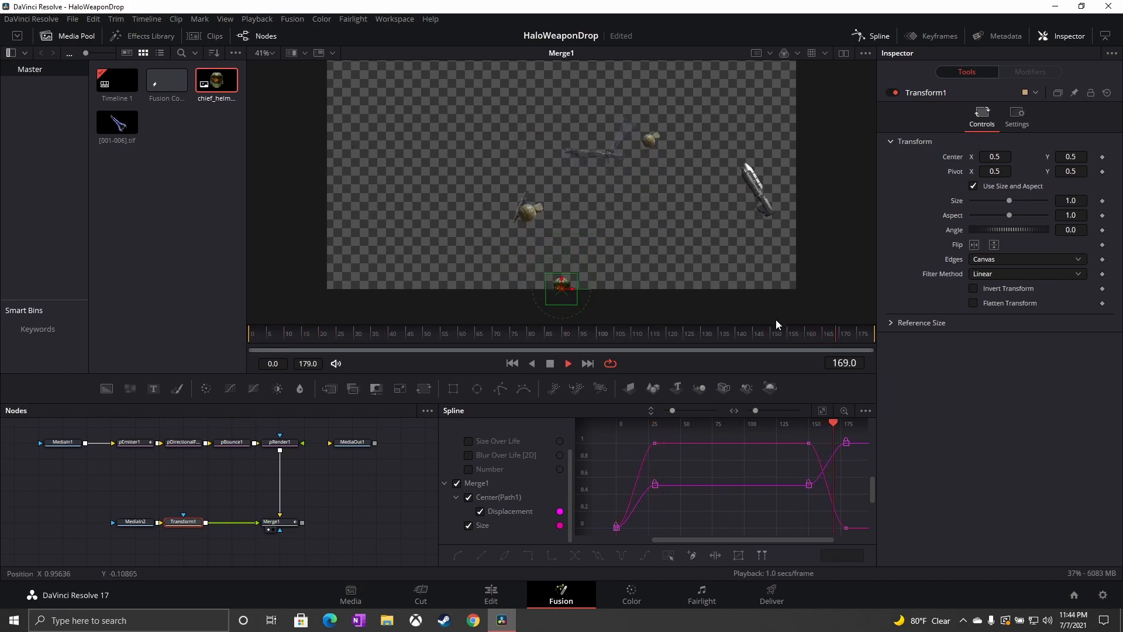
# - Turn on Motion Blur for pRender1 with Quality 3
pyautogui.moveTo(787, 334); pyautogui.dragTo(245, 332)
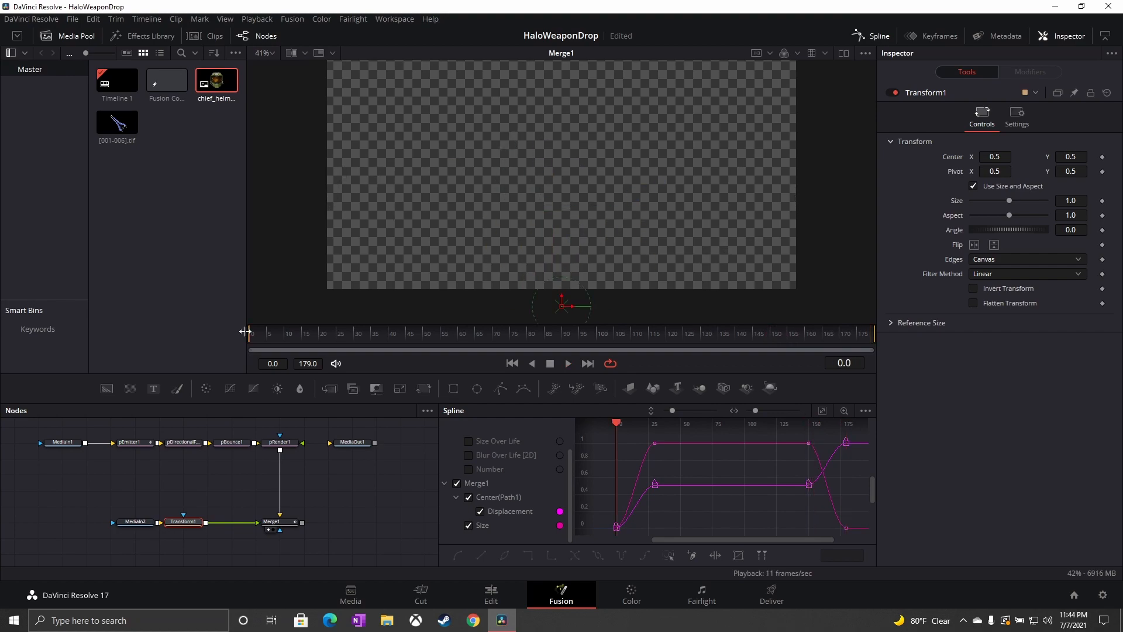
pyautogui.click(308, 497)
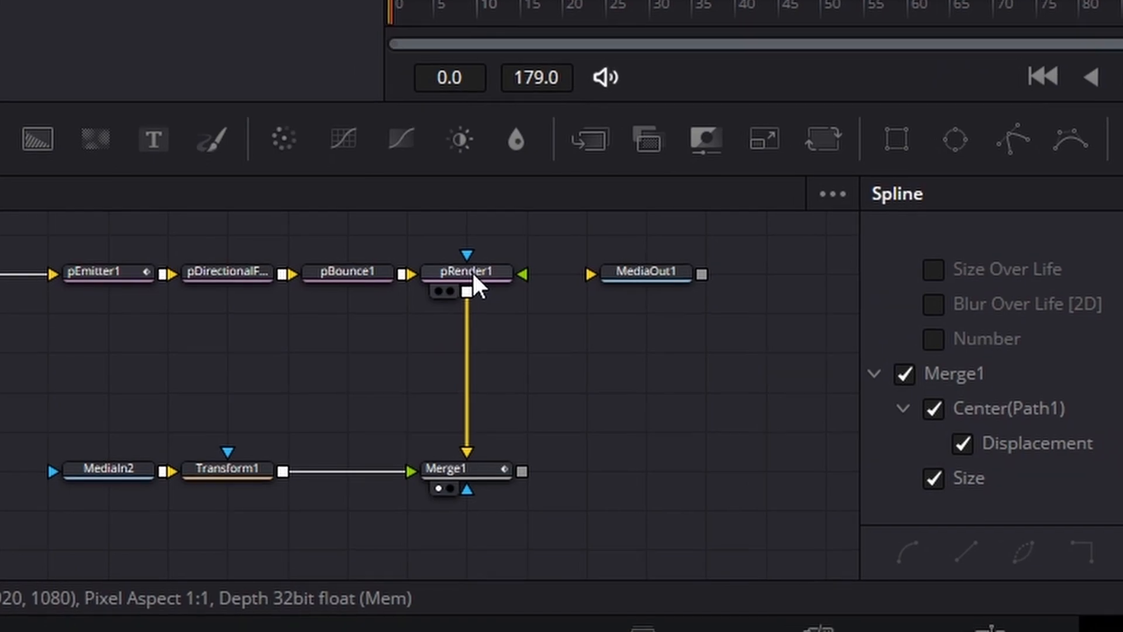
pyautogui.click(282, 442)
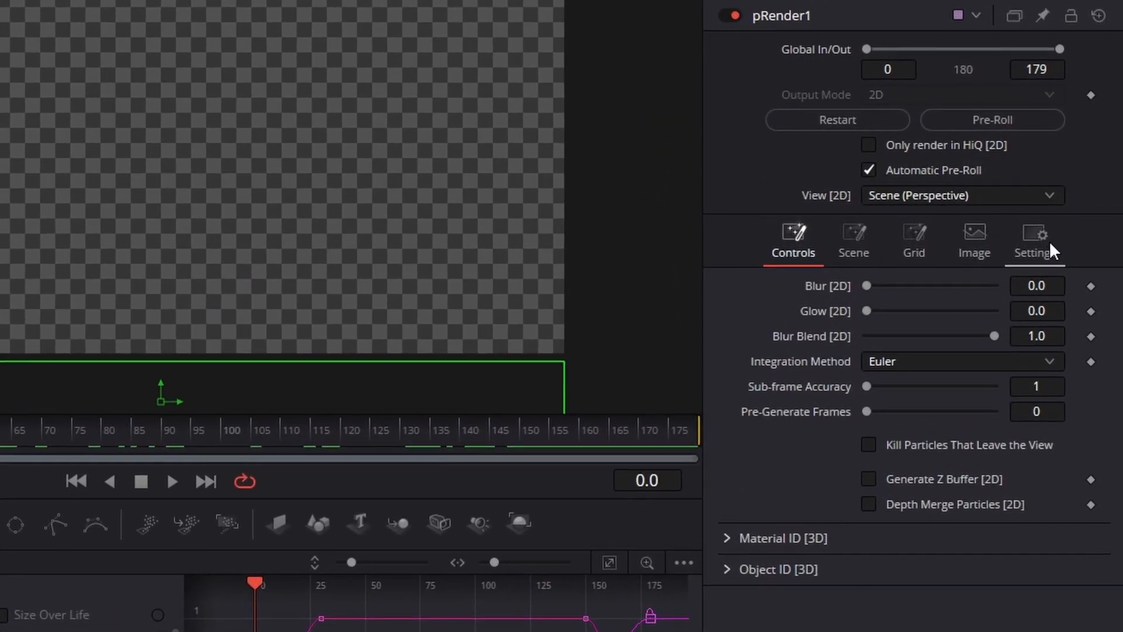
pyautogui.click(1047, 239)
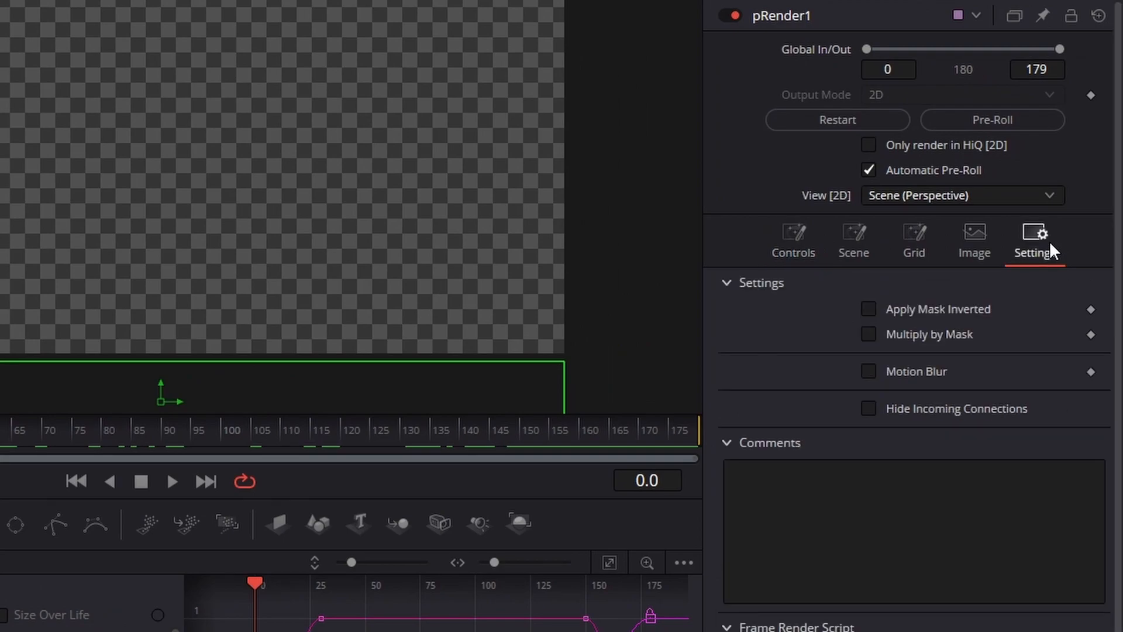
pyautogui.click(875, 370)
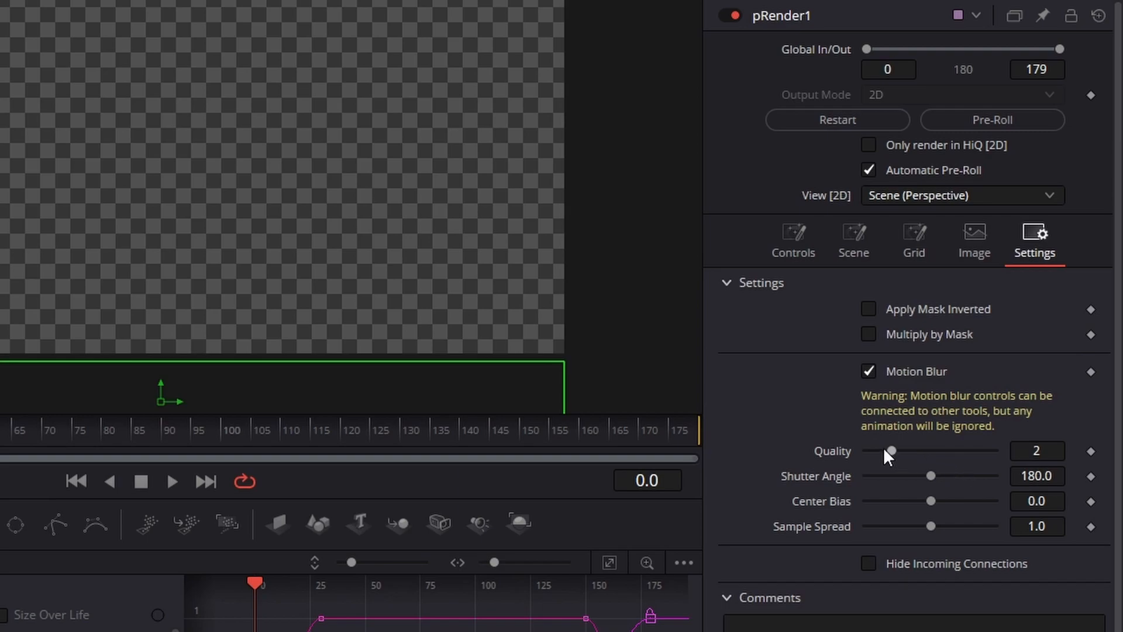
pyautogui.click(1035, 450)
pyautogui.press('BackSpace')
pyautogui.write('3')
pyautogui.press('Tab')
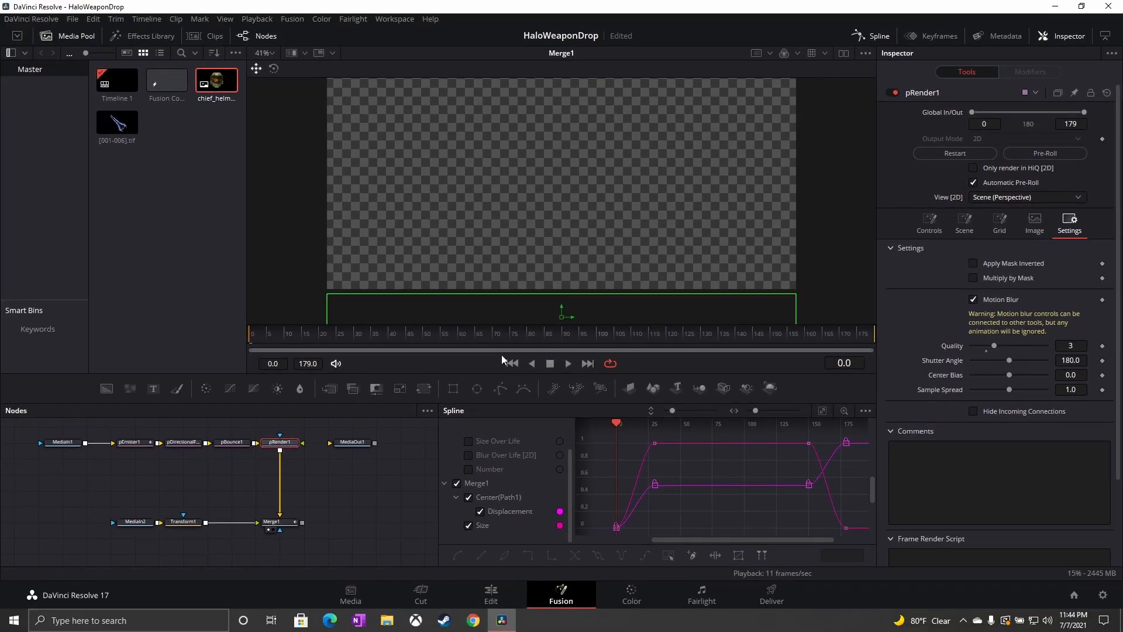
# - Move the MediaOut1 node down beside Merge1
pyautogui.moveTo(307, 332); pyautogui.dragTo(250, 353)
pyautogui.moveTo(352, 442); pyautogui.dragTo(376, 521)
pyautogui.click(337, 536)
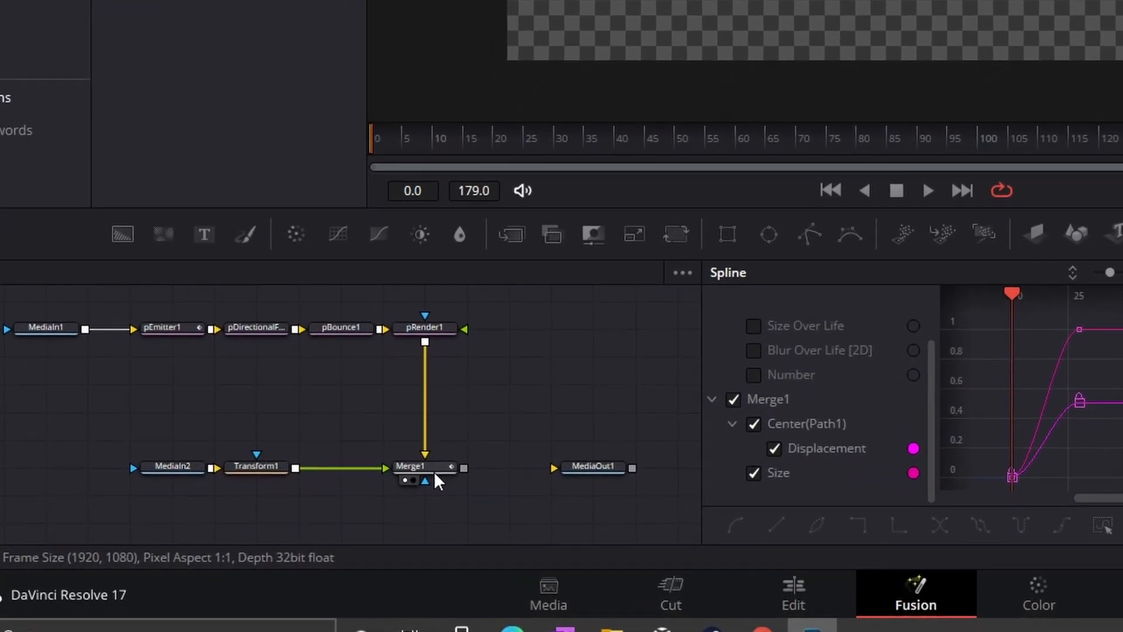
# - Connect Merge1 to MediaOut1, check the output at frame 25, then go to the Edit page
pyautogui.click(284, 524)
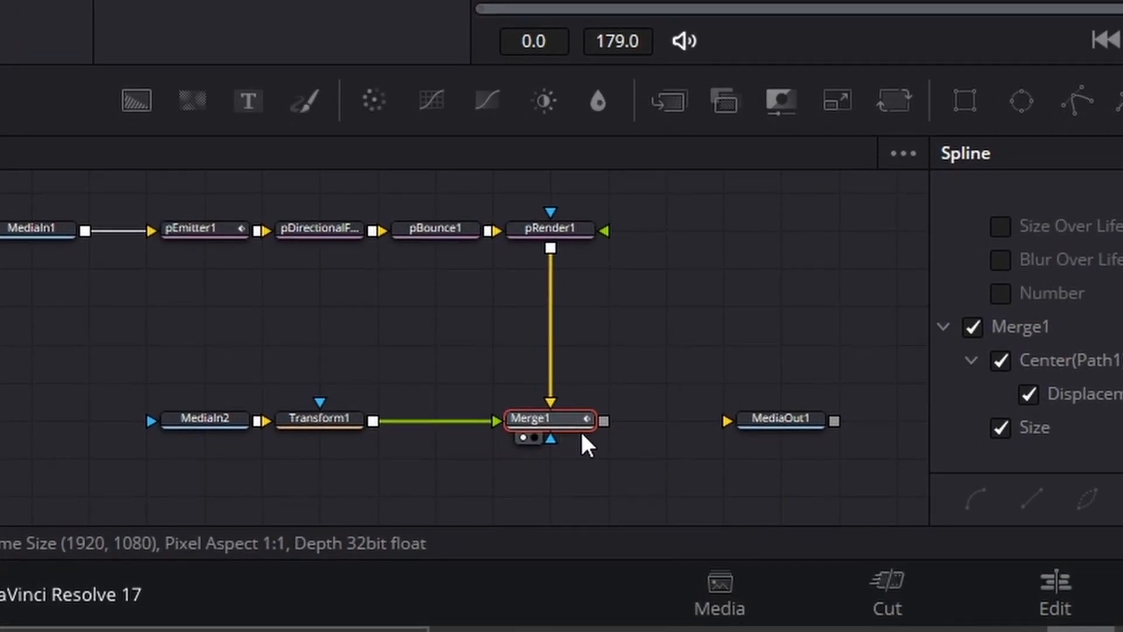
pyautogui.moveTo(594, 423); pyautogui.dragTo(745, 423)
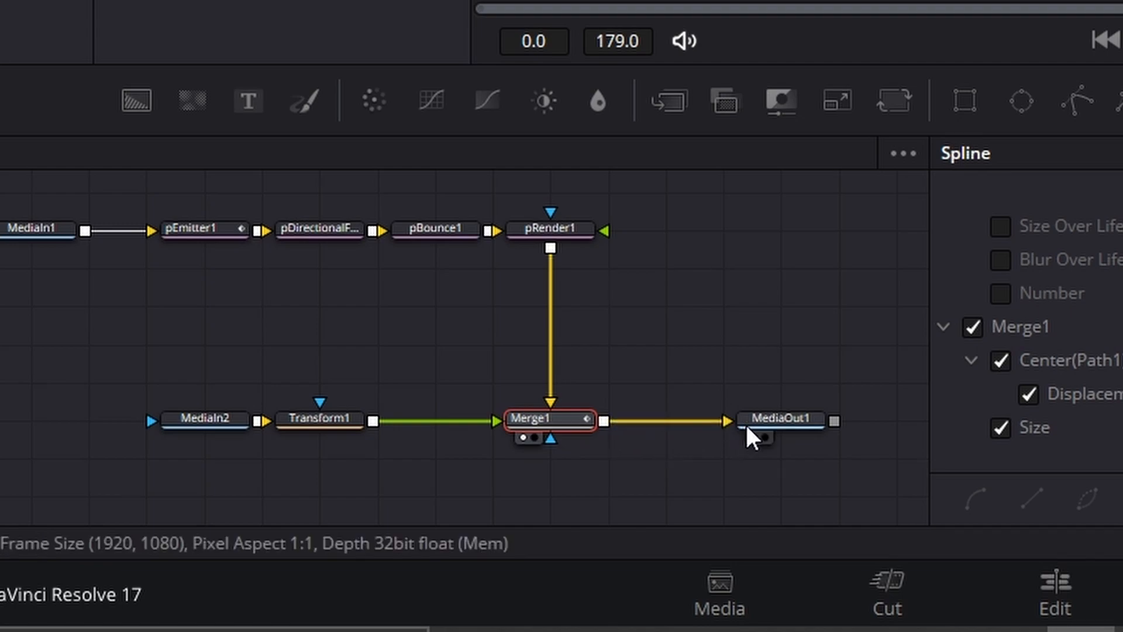
pyautogui.click(767, 419)
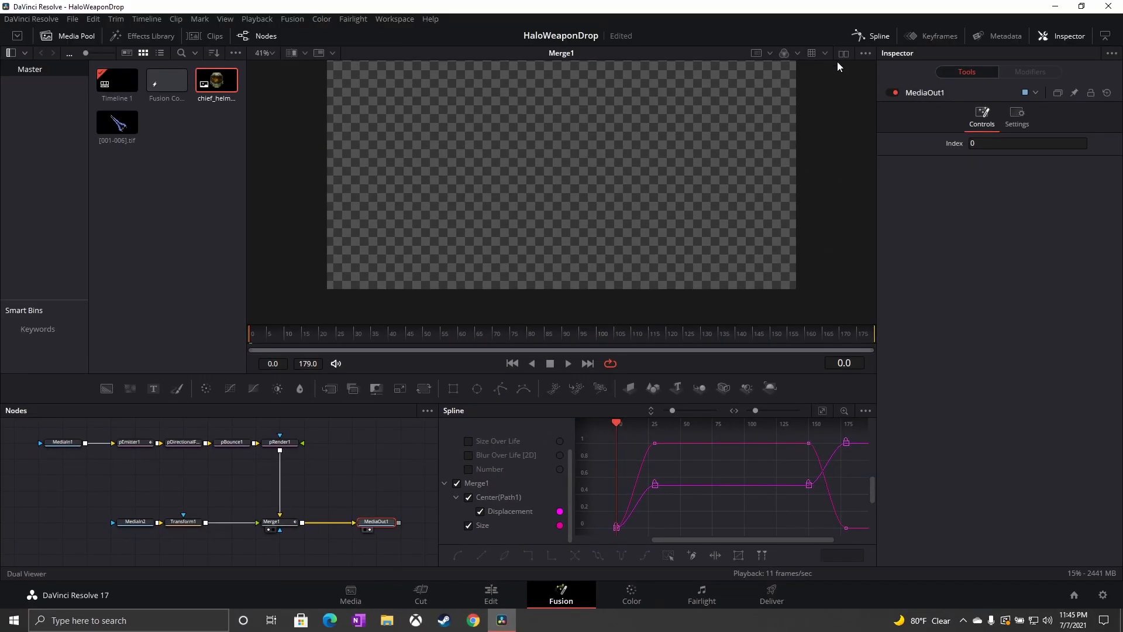
pyautogui.click(843, 54)
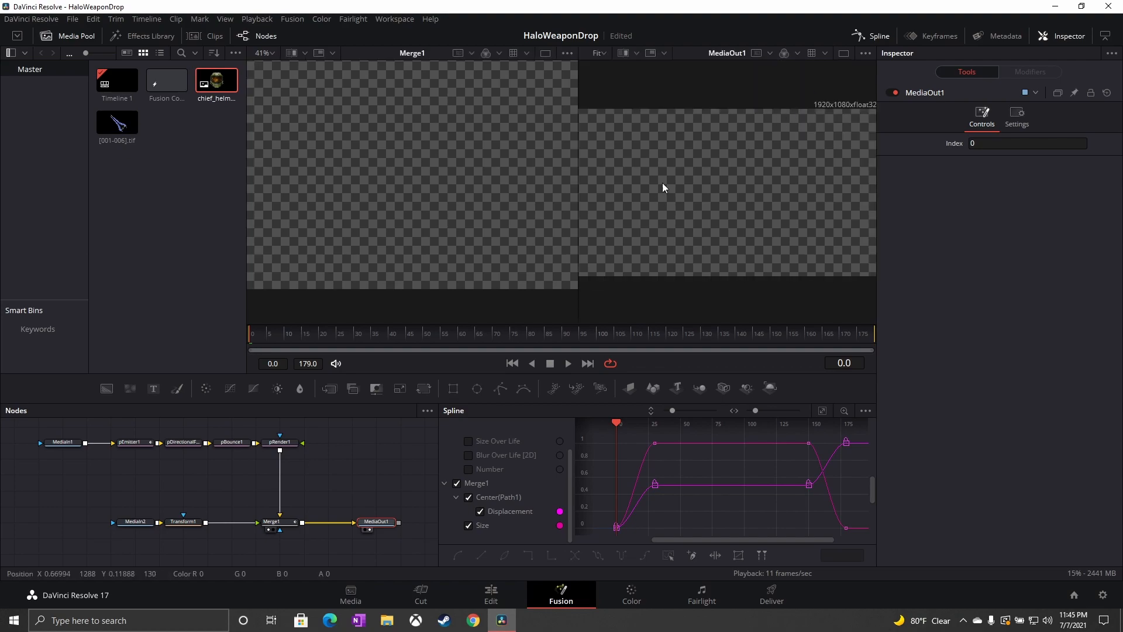
pyautogui.click(337, 334)
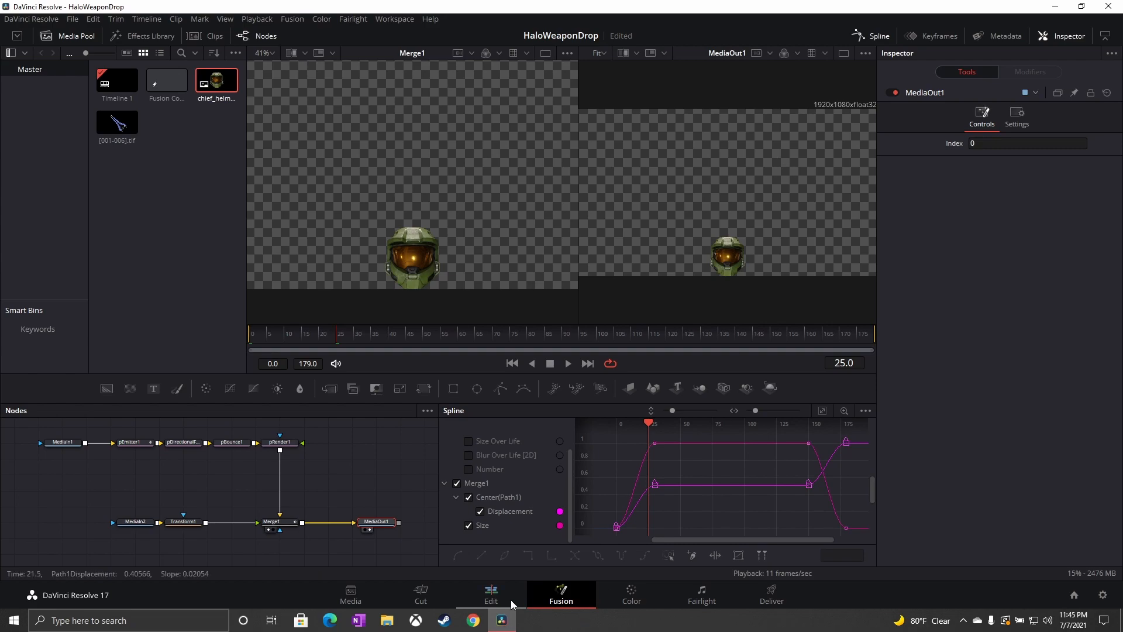
pyautogui.click(492, 594)
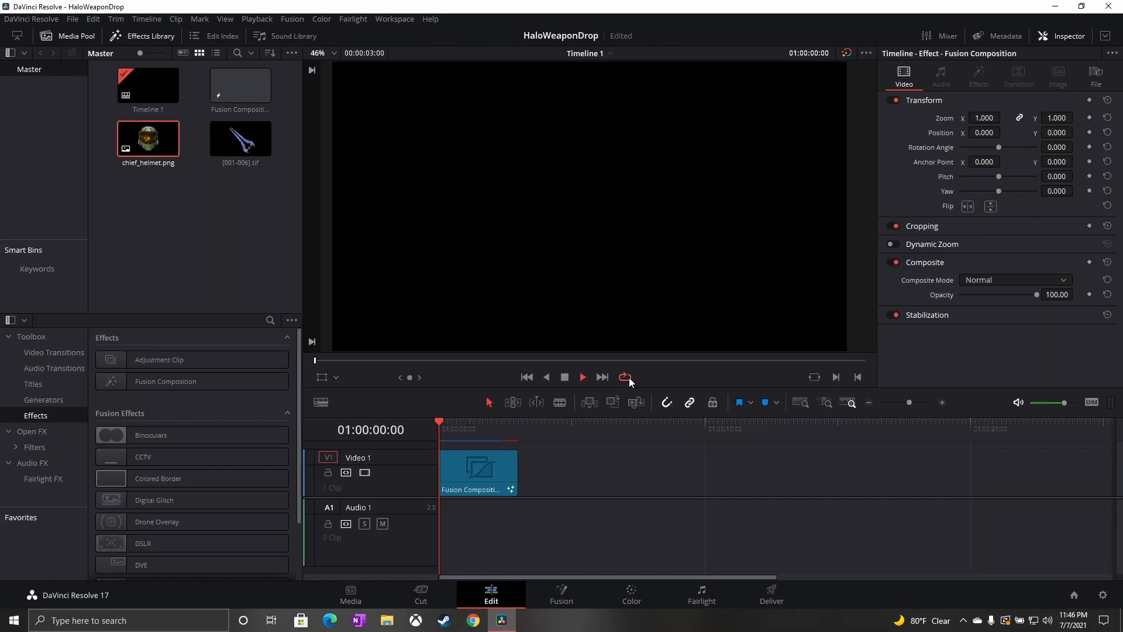
# - Preview the falling-weapons composition with loop playback on, then switch to the Deliver page
pyautogui.press('space')
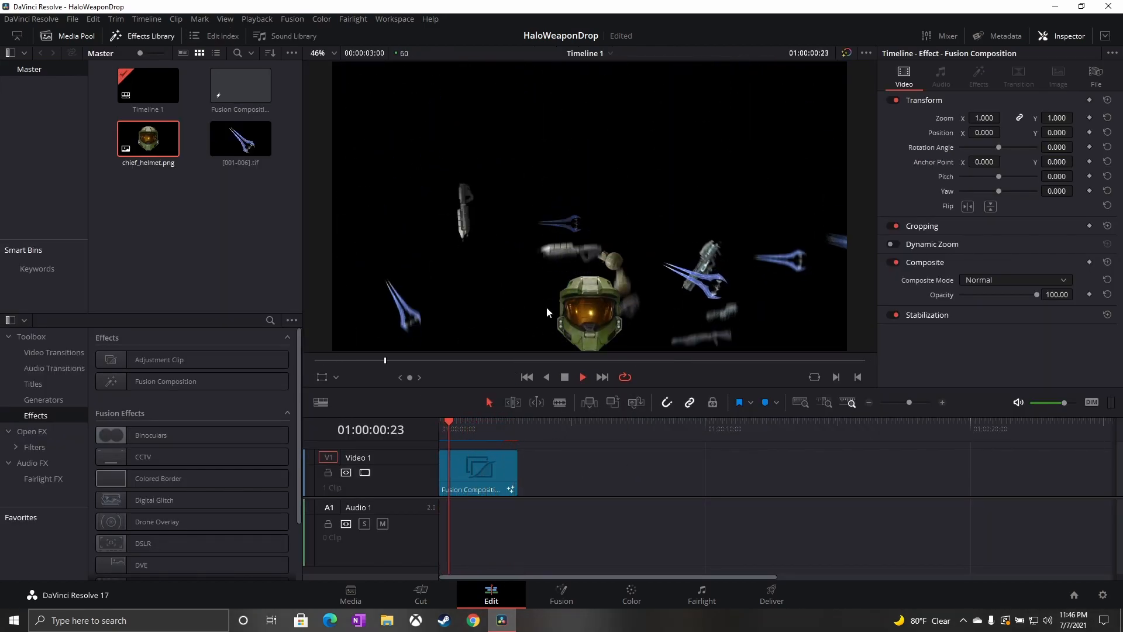
pyautogui.click(441, 430)
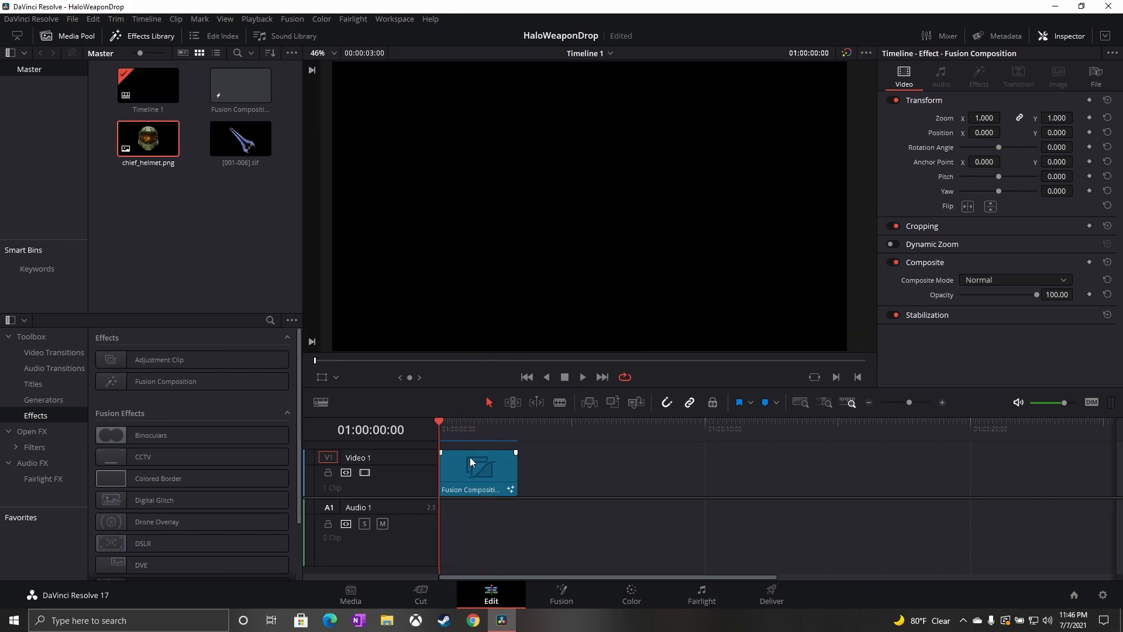
pyautogui.click(625, 376)
pyautogui.press('space')
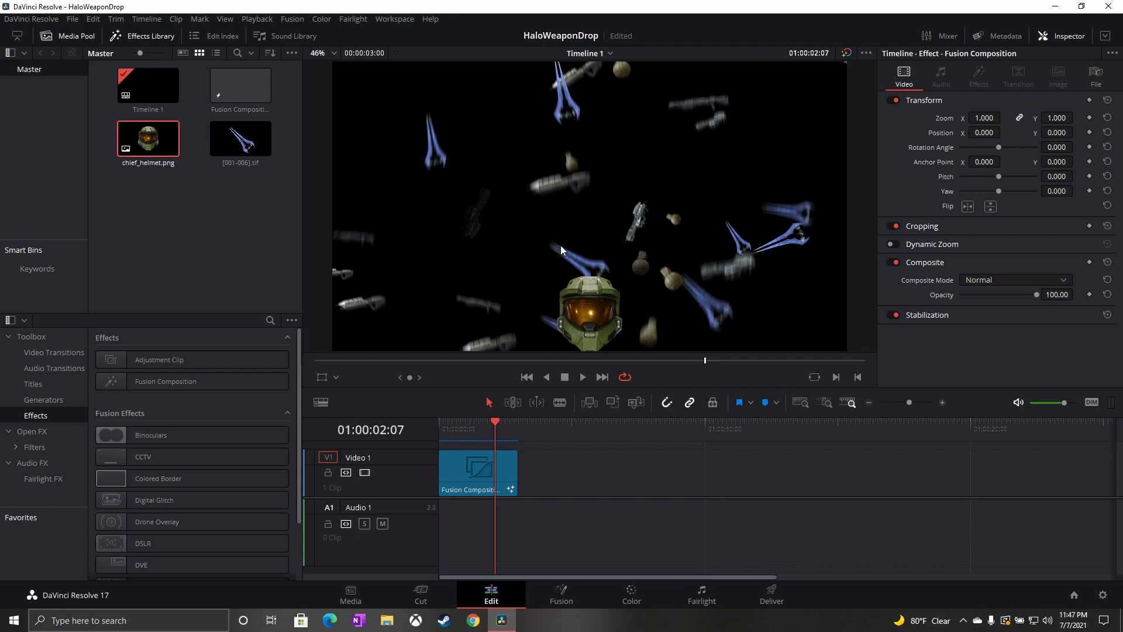
pyautogui.click(765, 602)
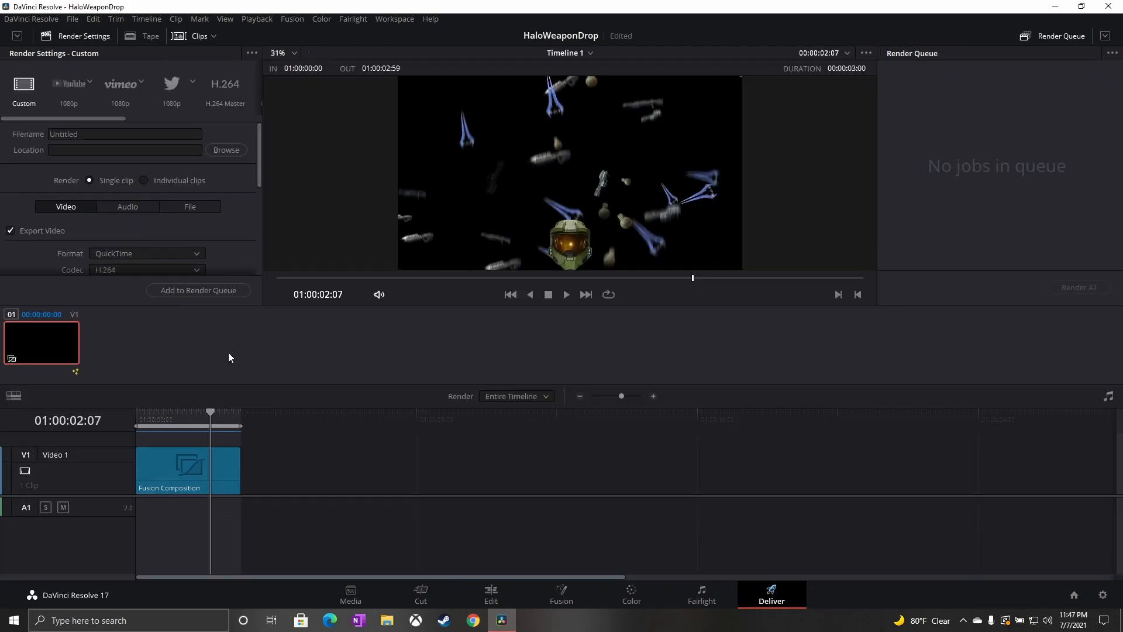
# - Set the render codec to GoPro CineForm with type RGB 16-bit
pyautogui.scroll(-1, 185, 237)
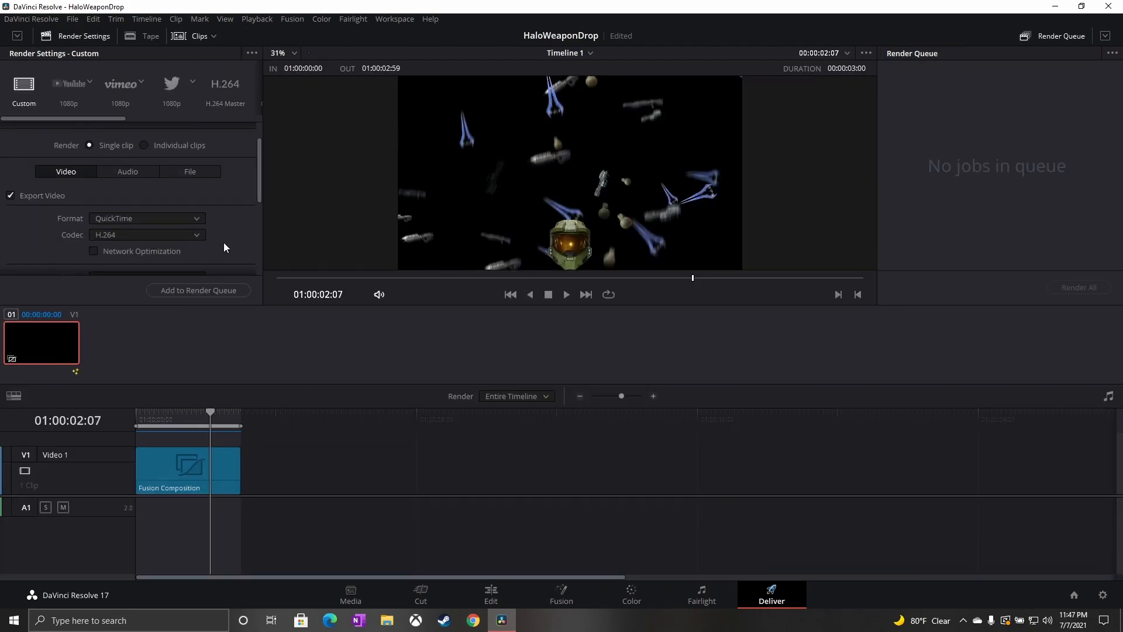
pyautogui.scroll(1, 223, 243)
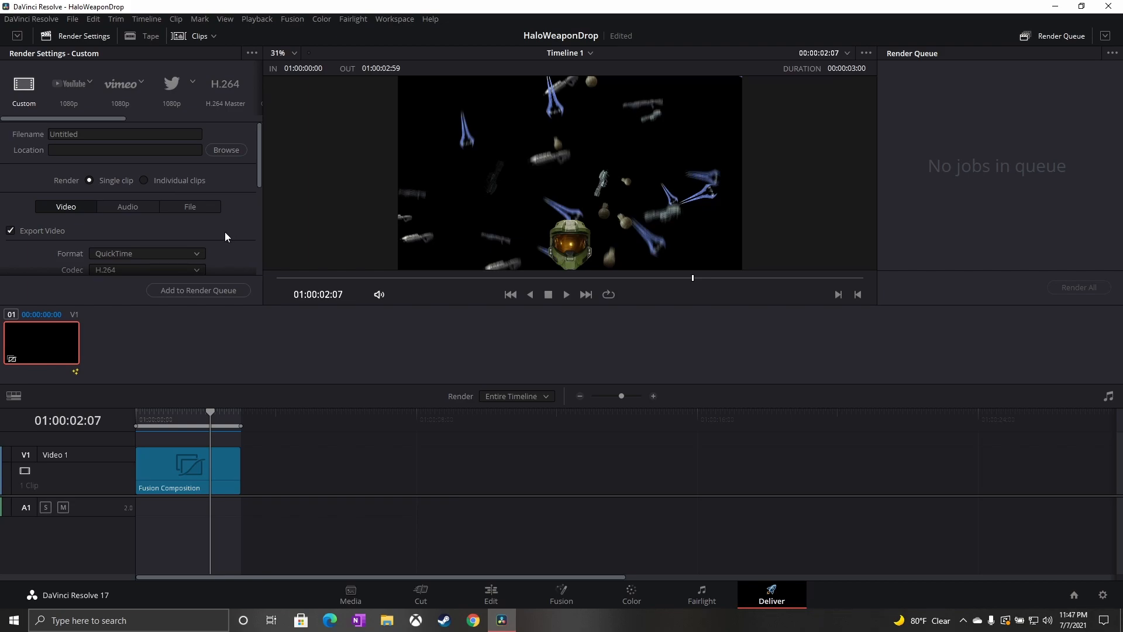
pyautogui.scroll(-2, 226, 232)
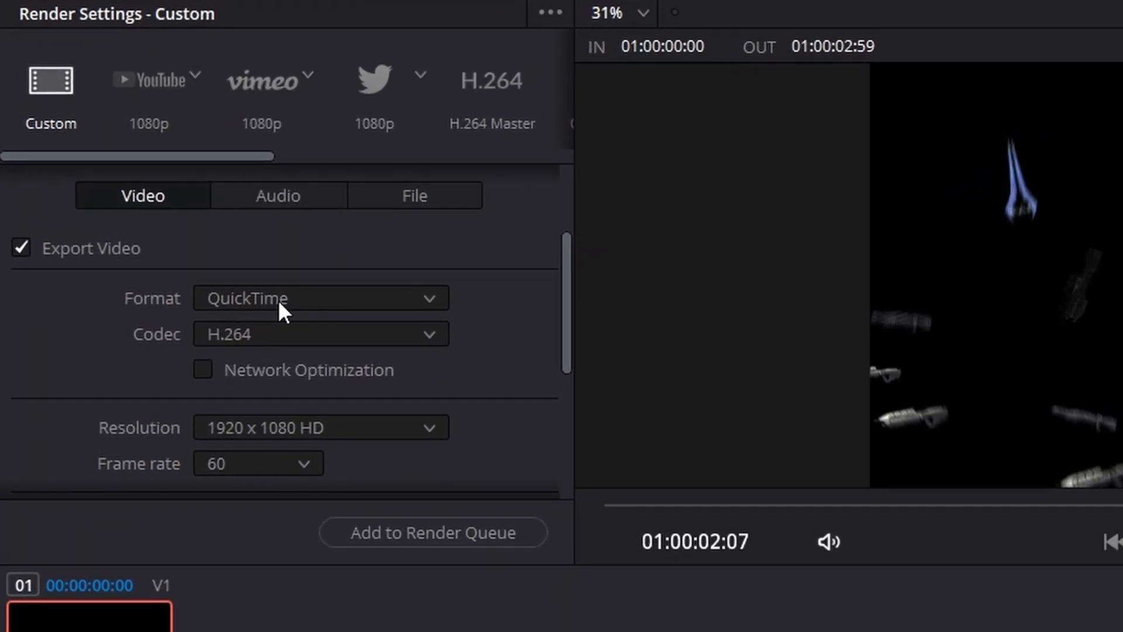
pyautogui.click(223, 332)
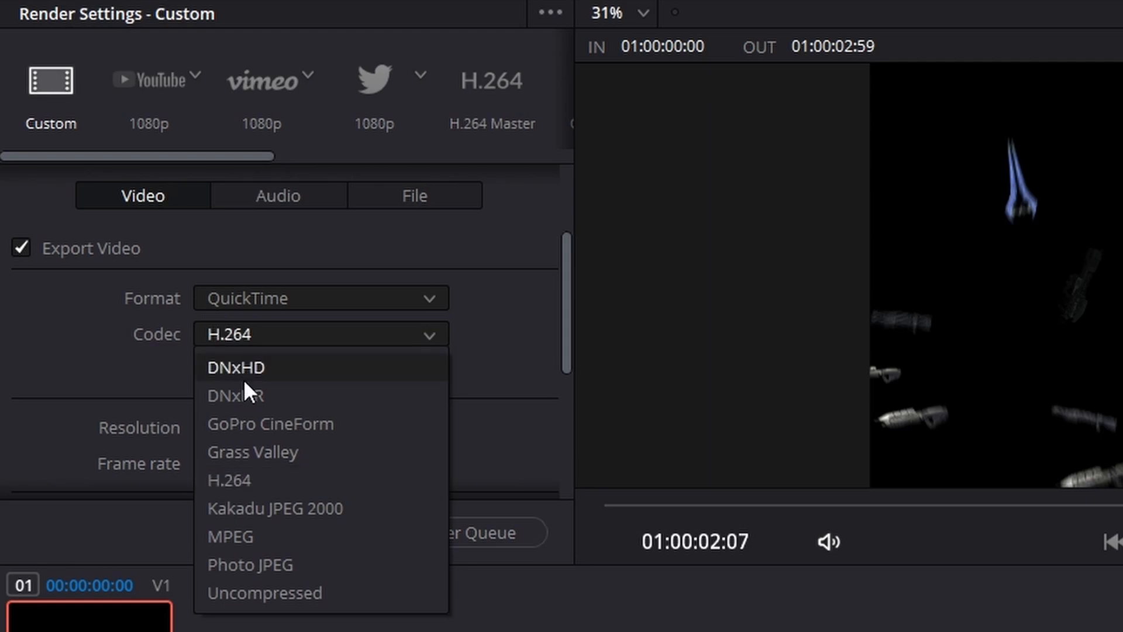
pyautogui.click(253, 427)
pyautogui.click(285, 374)
pyautogui.click(292, 401)
# - Enable Export Alpha and set the resolution to 1280 x 720 HD 720P
pyautogui.scroll(-4, 188, 380)
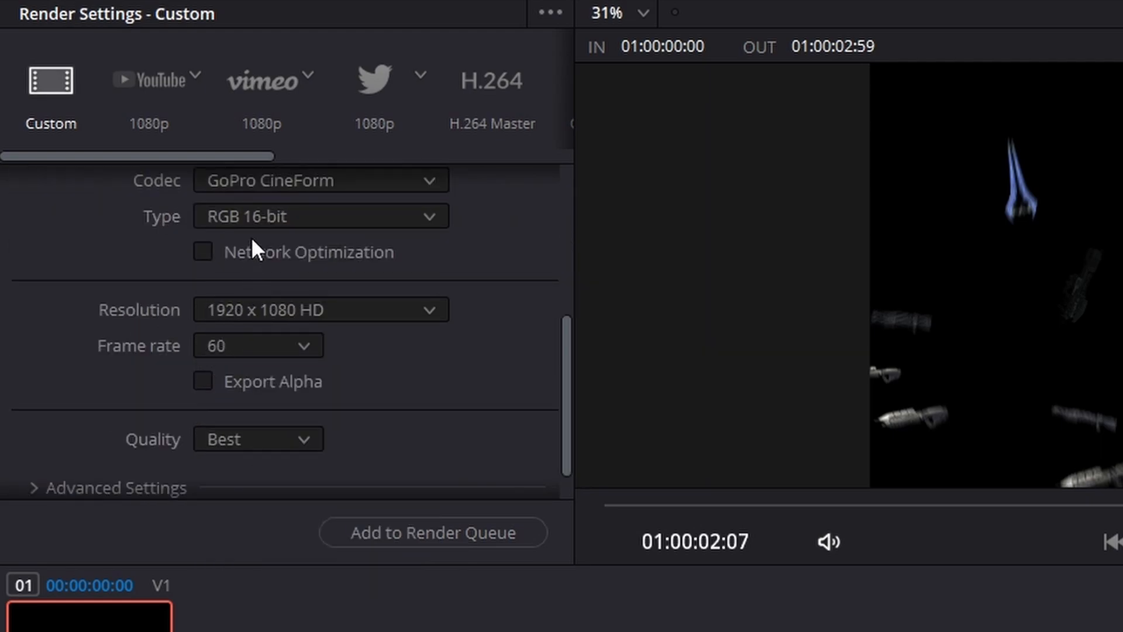
pyautogui.scroll(-1, 225, 328)
pyautogui.click(238, 342)
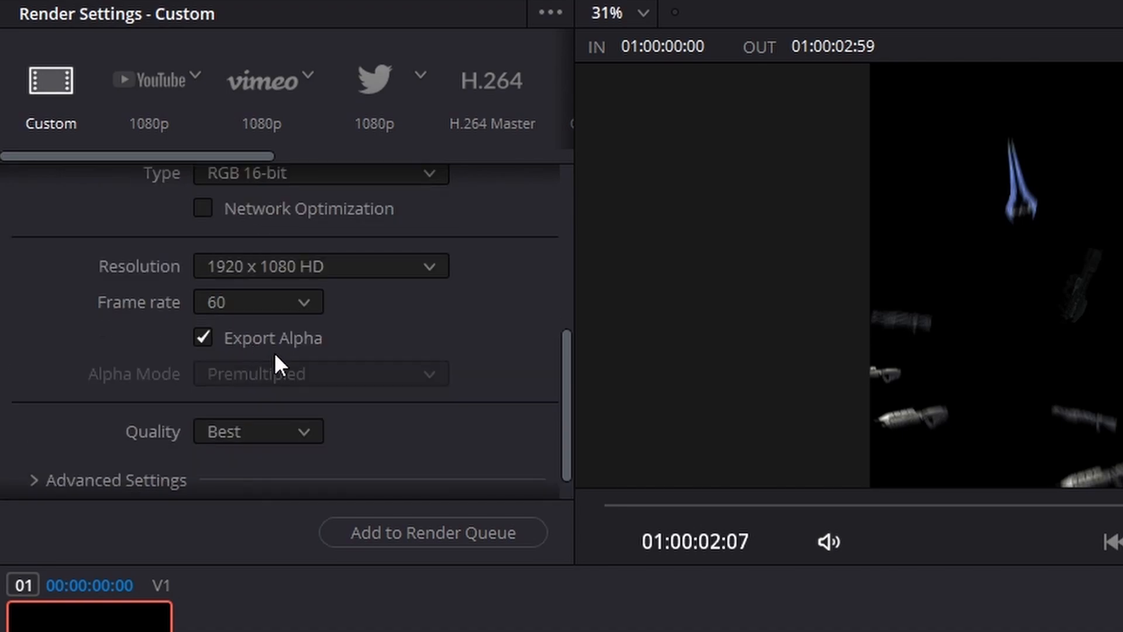
pyautogui.scroll(2, 386, 365)
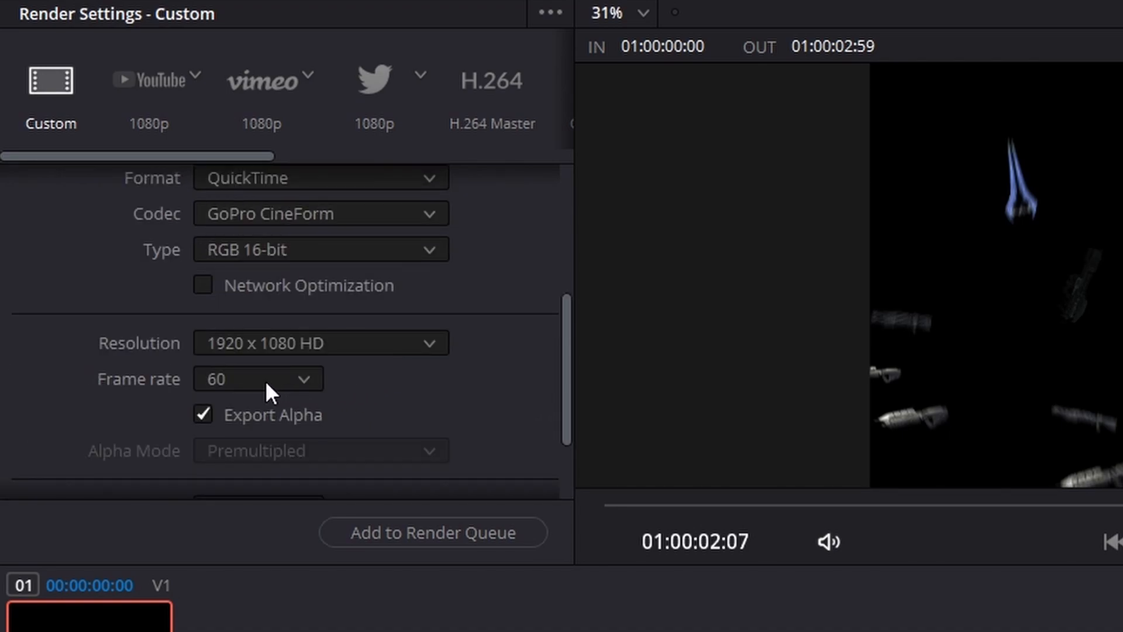
pyautogui.click(284, 348)
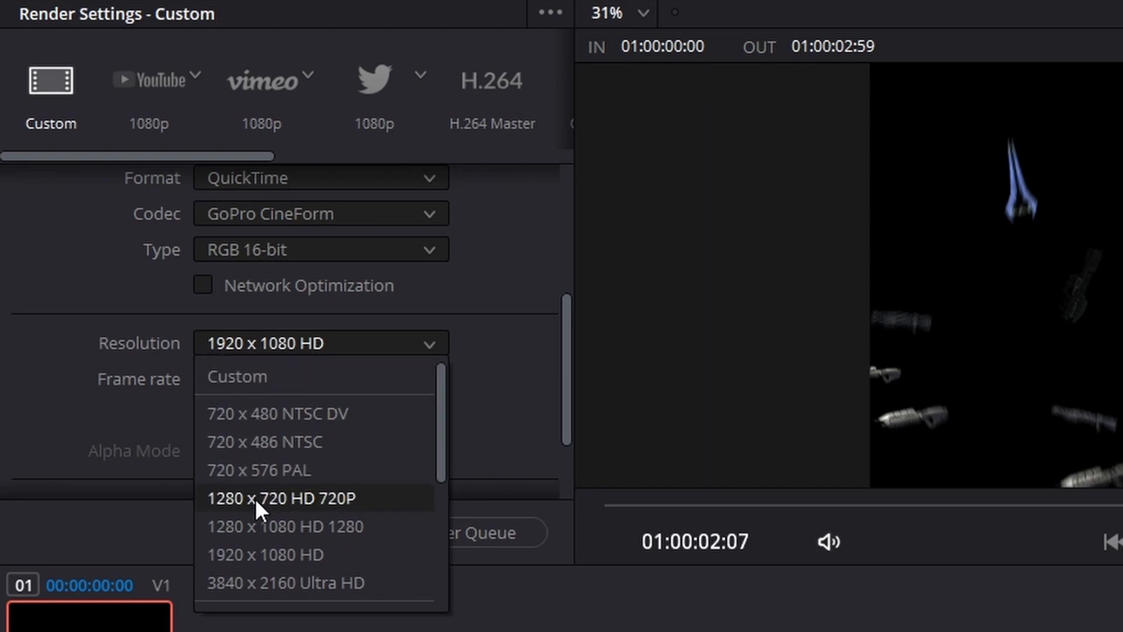
pyautogui.click(285, 503)
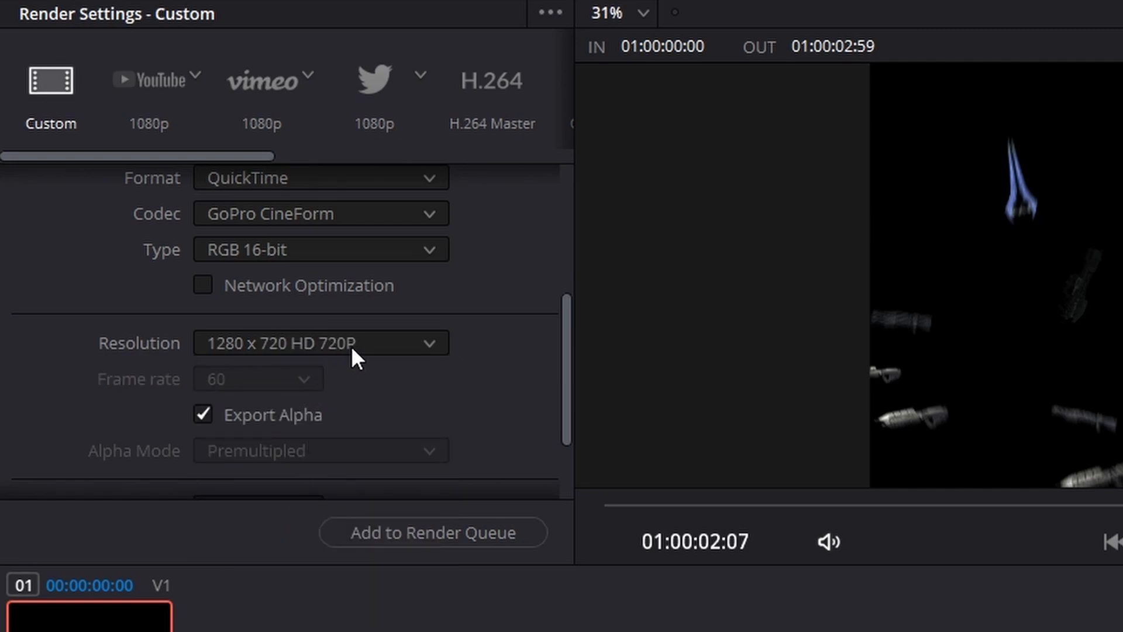
pyautogui.scroll(1, 565, 371)
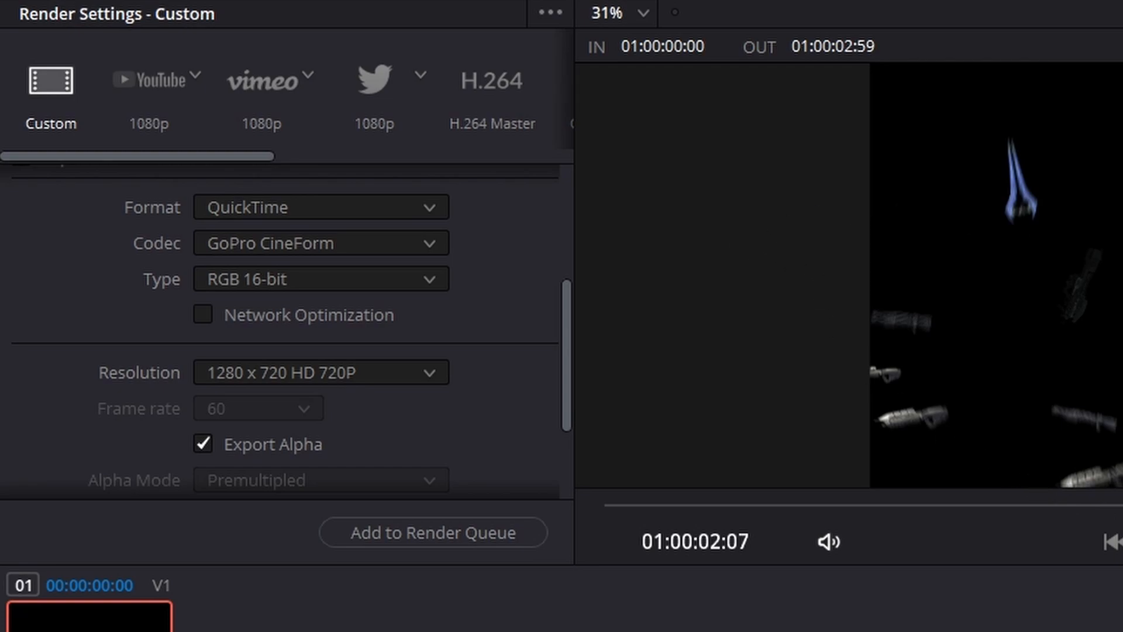
pyautogui.scroll(1, 565, 380)
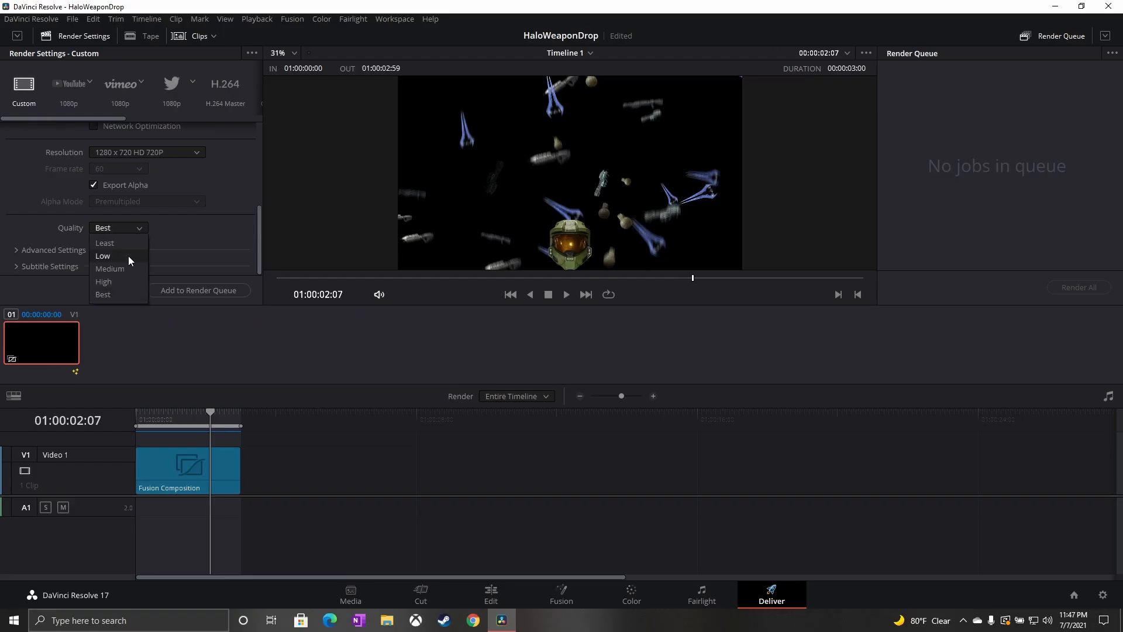
# - Set render quality to Medium and turn off audio export
pyautogui.click(104, 269)
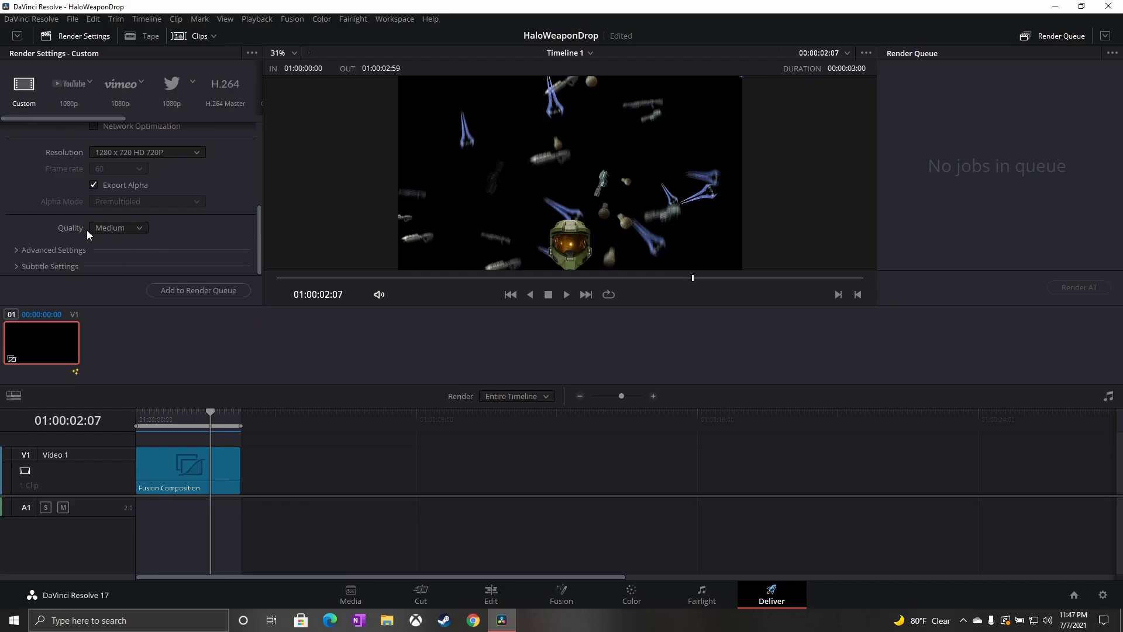
pyautogui.click(54, 249)
pyautogui.scroll(-2, 175, 237)
pyautogui.scroll(-3, 166, 233)
pyautogui.scroll(-2, 128, 252)
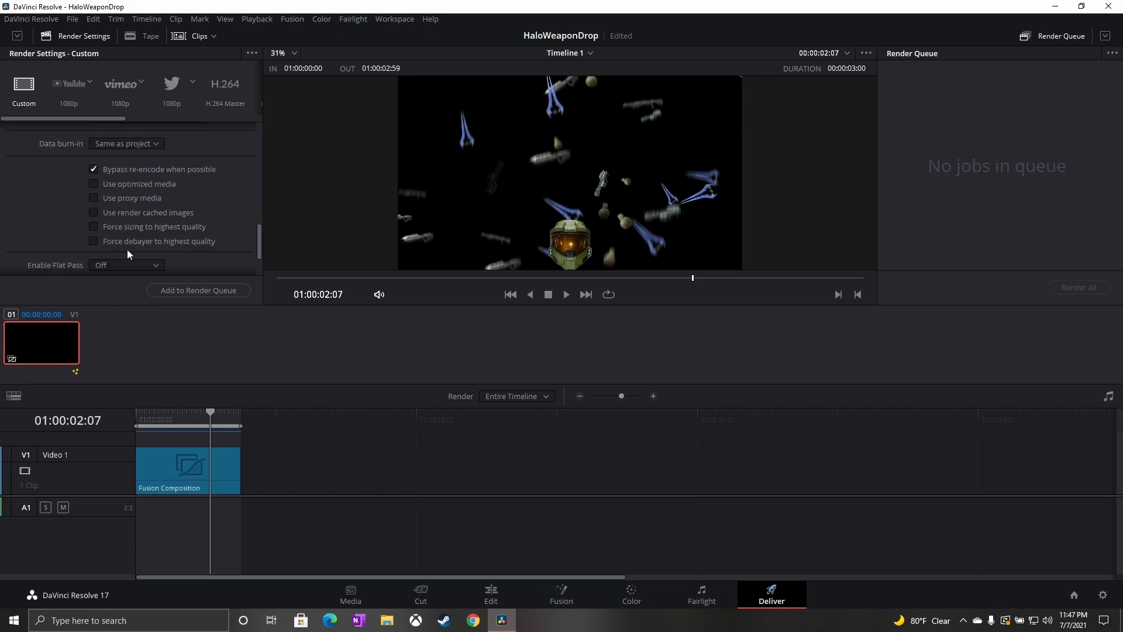
pyautogui.scroll(-2, 129, 231)
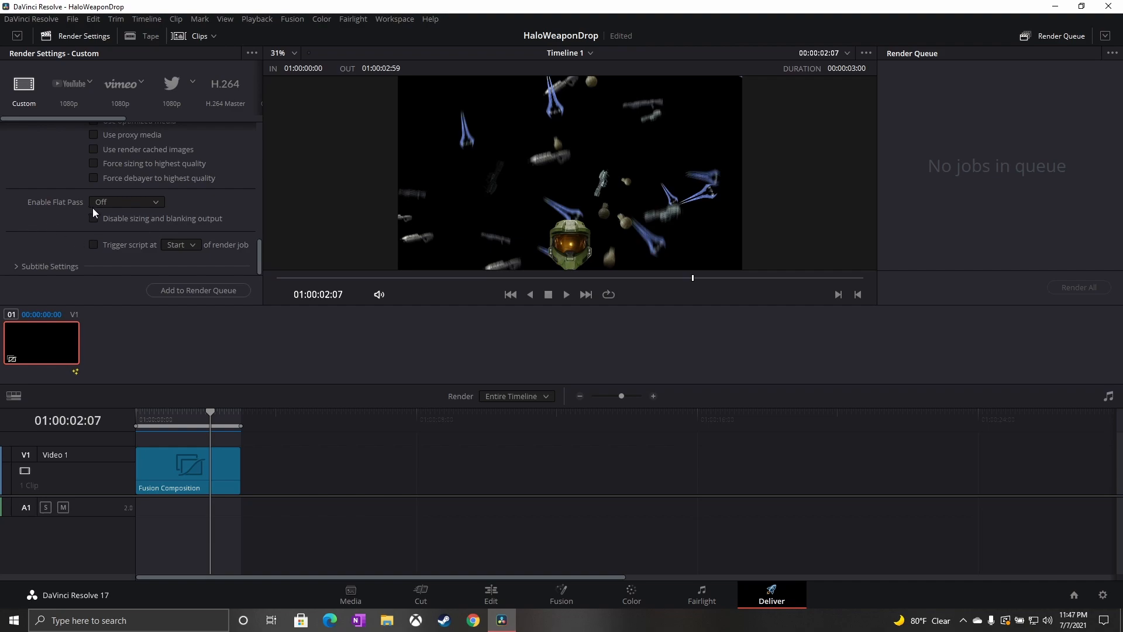
pyautogui.scroll(10, 47, 230)
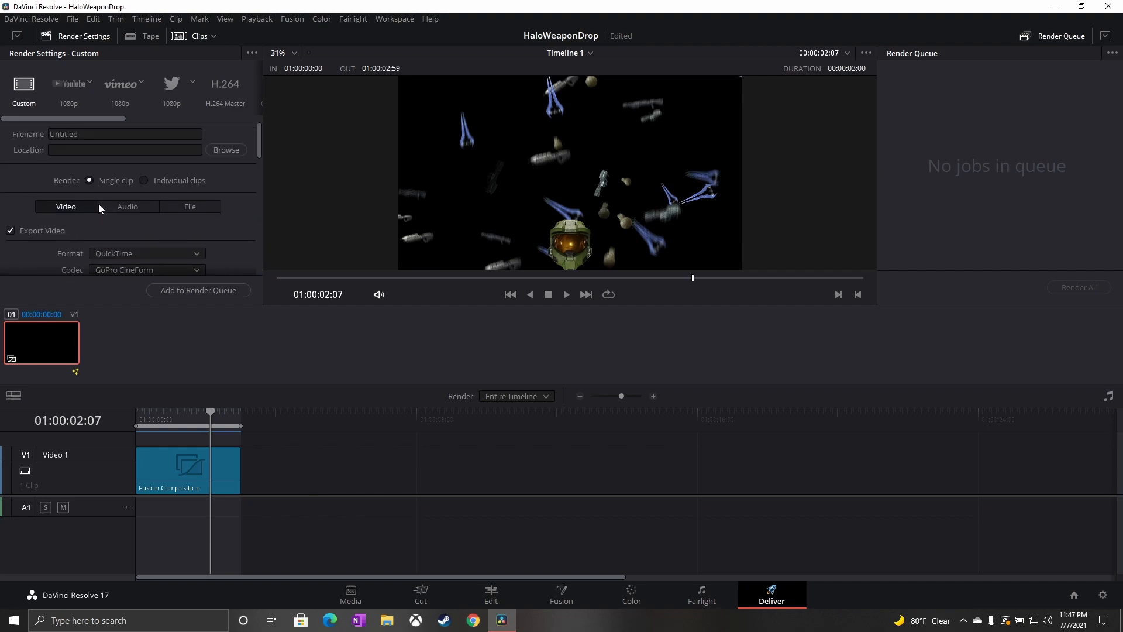
pyautogui.click(137, 207)
pyautogui.scroll(-1, 74, 209)
pyautogui.click(33, 193)
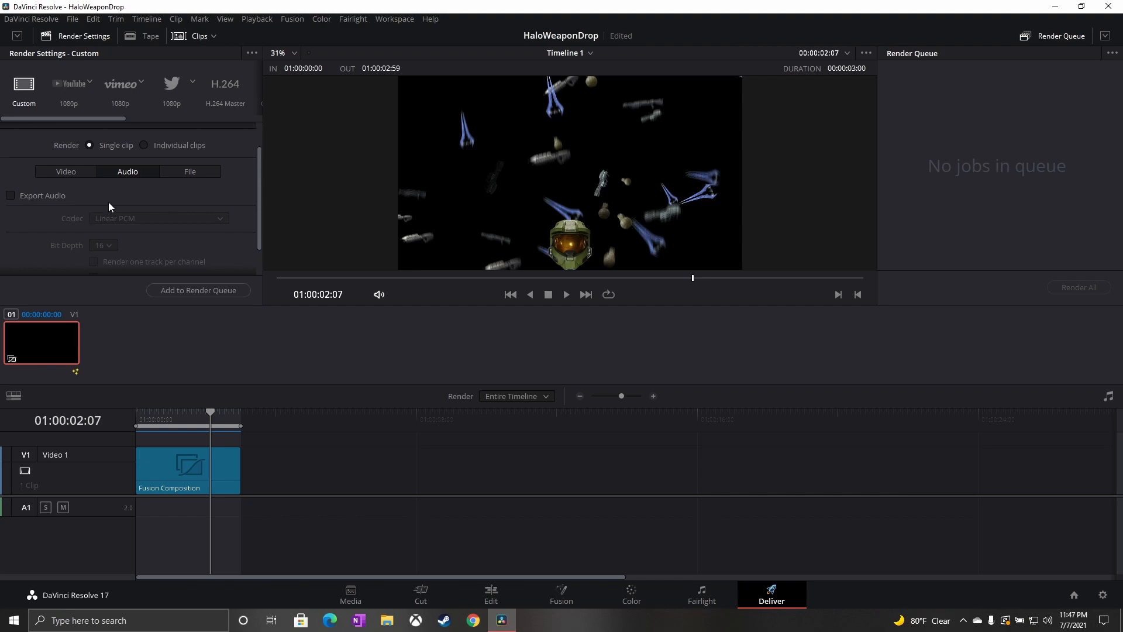
# - Name the output file Halo_weapon_Drop and choose its save location
pyautogui.click(180, 176)
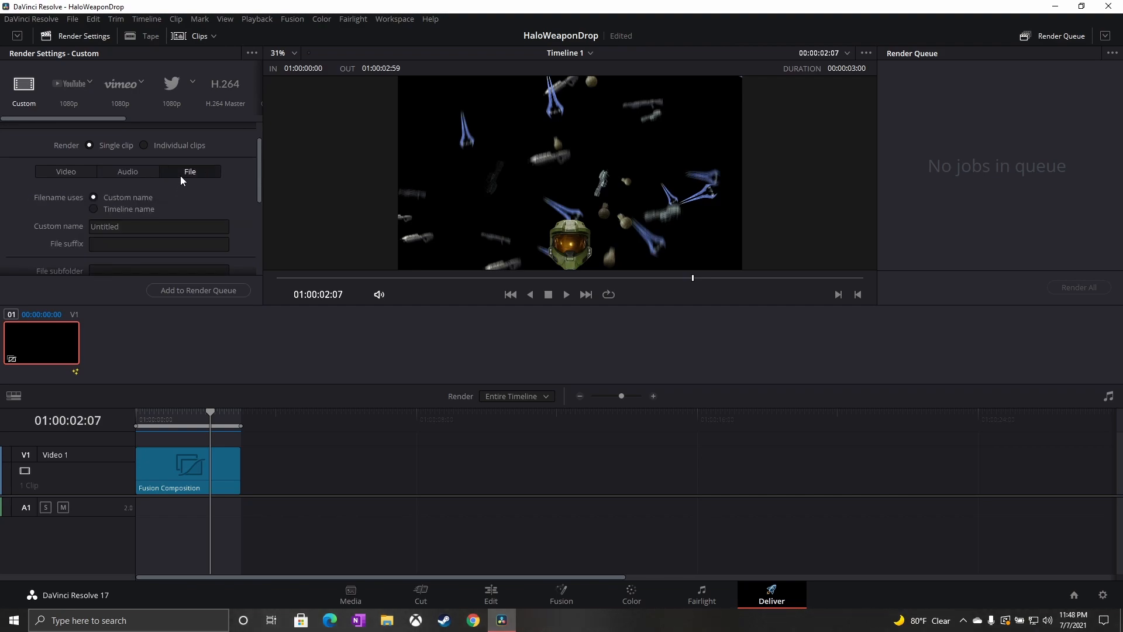
pyautogui.doubleClick(146, 226)
pyautogui.write('Halo_weapon_Drop')
pyautogui.scroll(1, 221, 152)
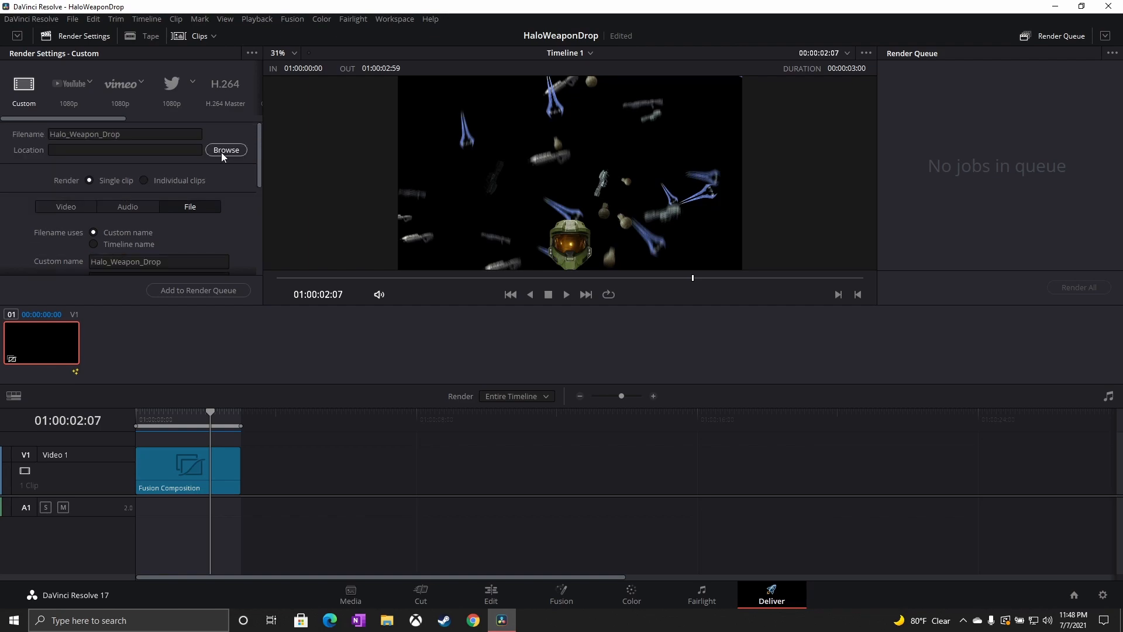
pyautogui.click(232, 153)
pyautogui.moveTo(169, 411)
pyautogui.mouseDown()
pyautogui.moveTo(154, 412)
pyautogui.moveTo(230, 402)
pyautogui.moveTo(149, 413)
pyautogui.mouseUp()
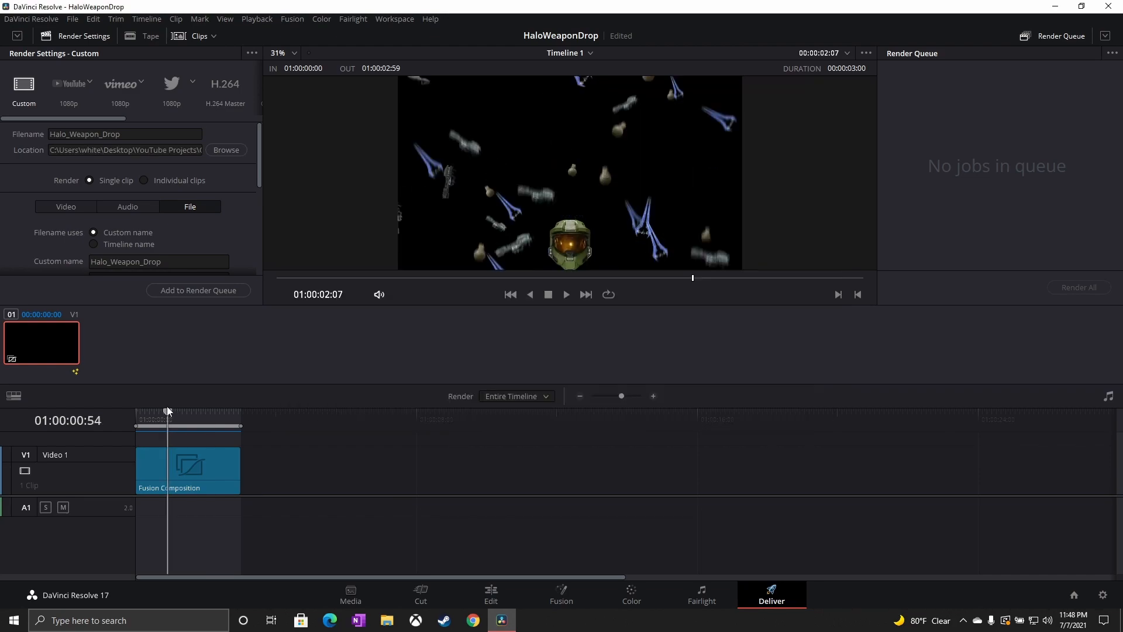
# - Add the configured render job to the render queue
pyautogui.scroll(-2, 127, 166)
pyautogui.scroll(-3, 121, 259)
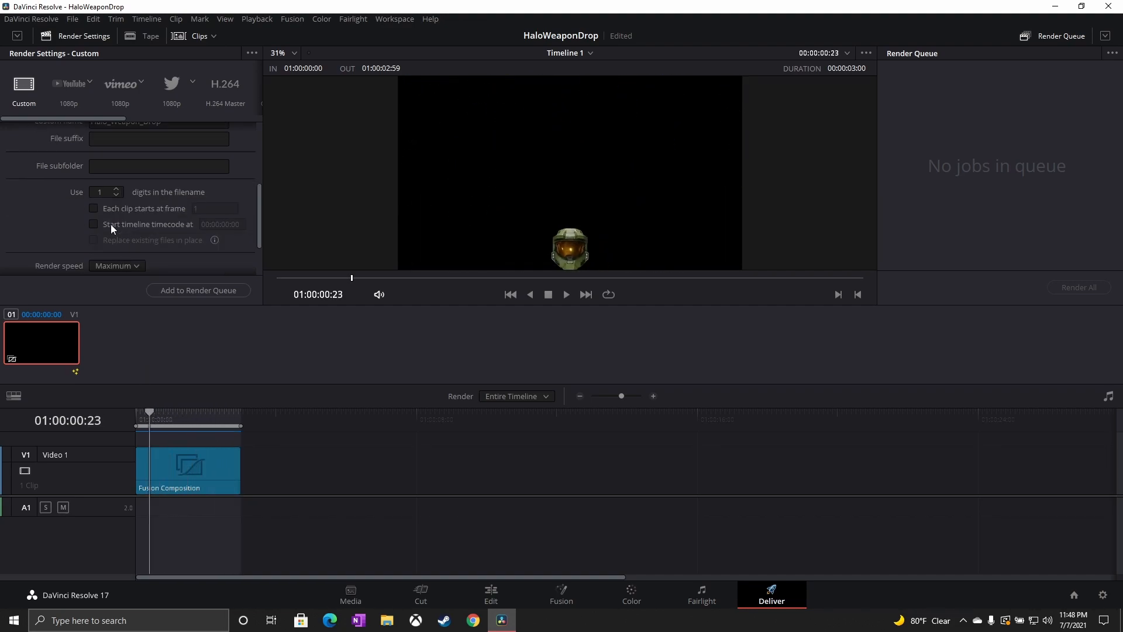
pyautogui.scroll(3, 117, 223)
pyautogui.click(66, 207)
pyautogui.scroll(-1, 193, 217)
pyautogui.scroll(-3, 226, 255)
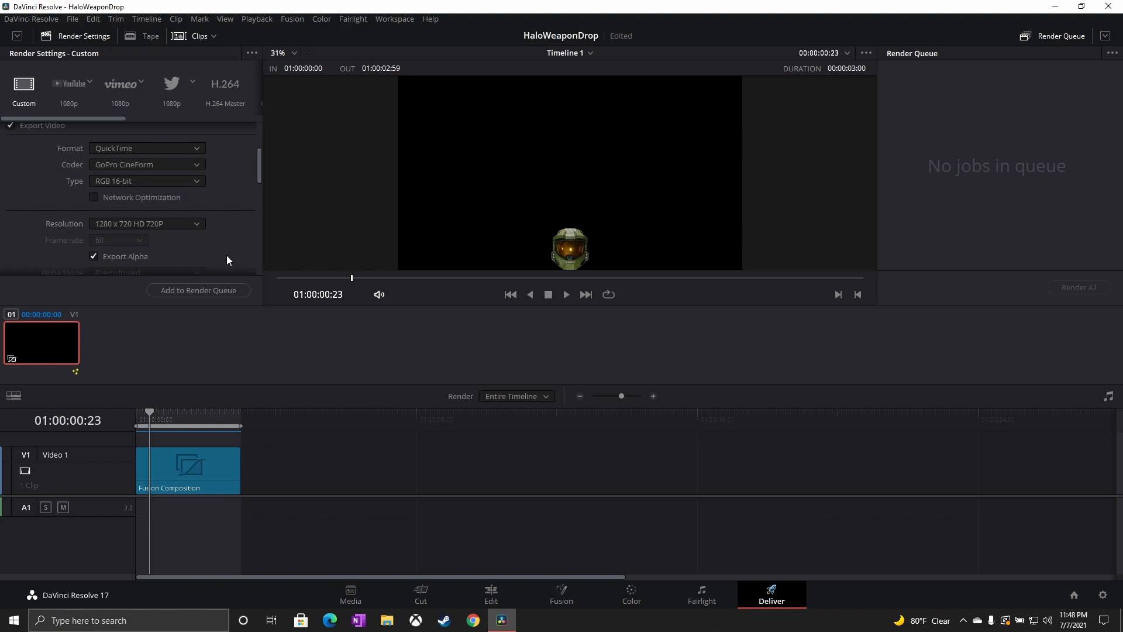
pyautogui.click(194, 289)
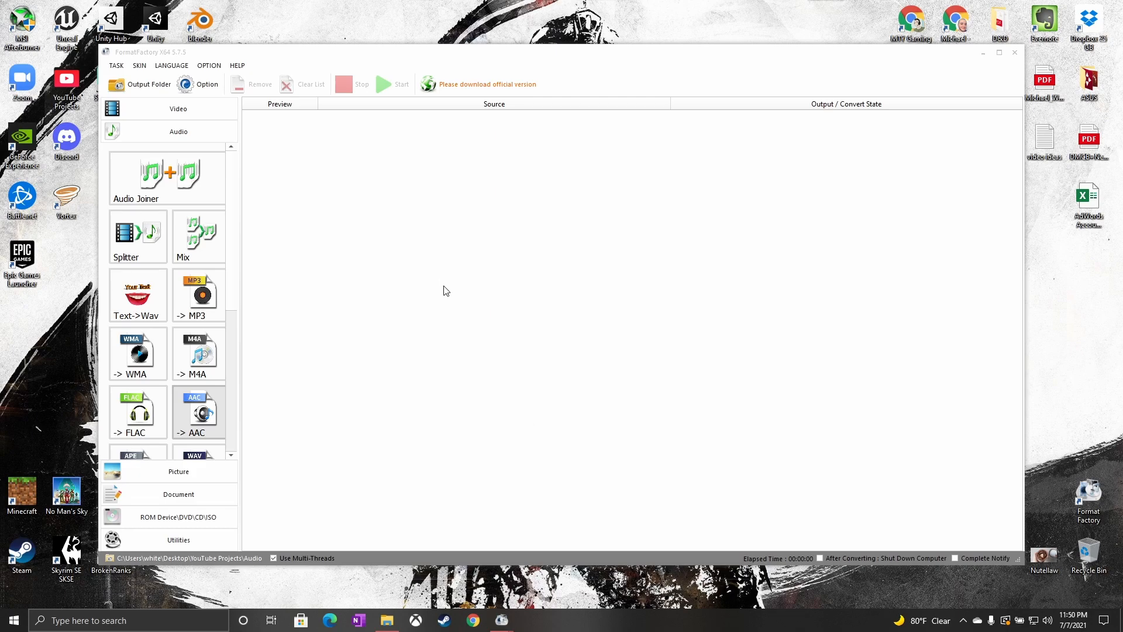
# - Start a Video-to-WebM conversion in Format Factory
pyautogui.scroll(-3, 213, 306)
pyautogui.scroll(3, 196, 310)
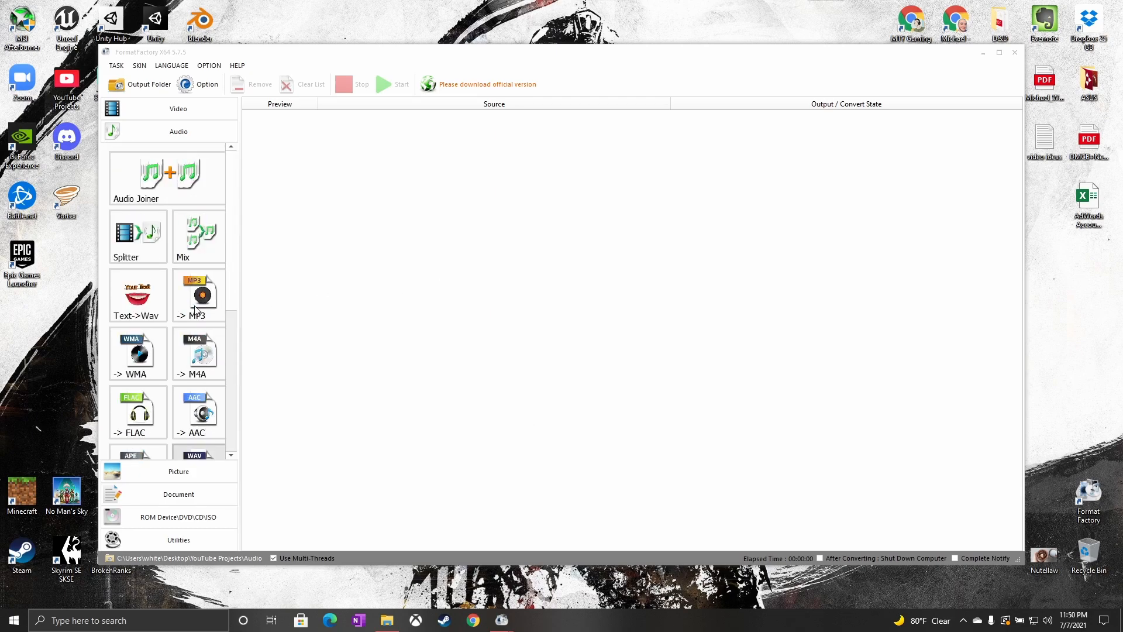
pyautogui.click(178, 109)
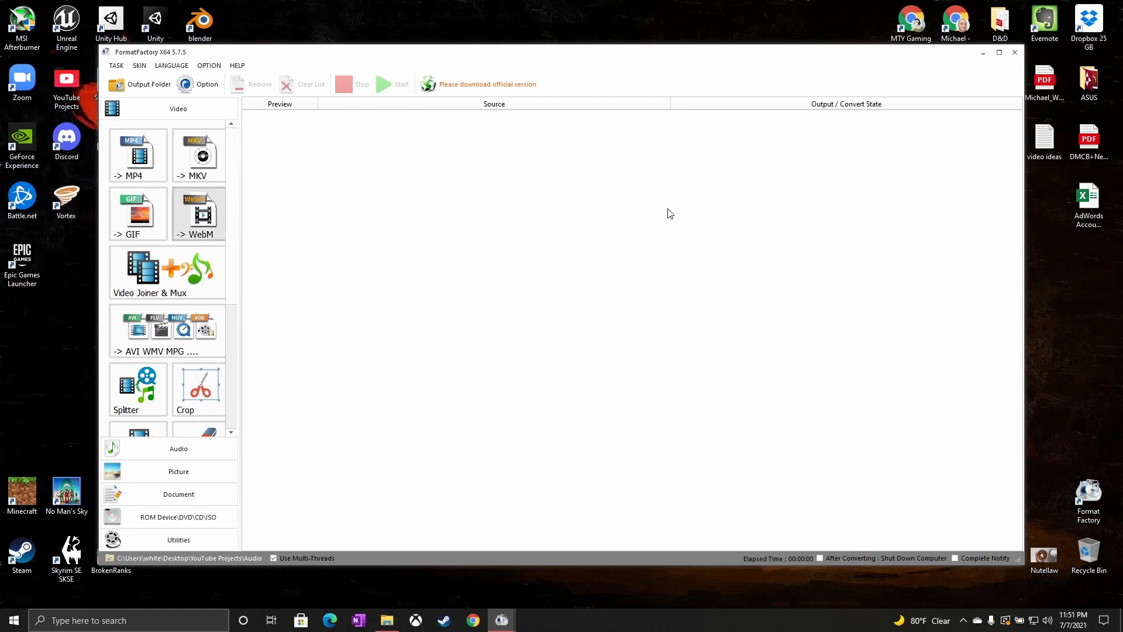
pyautogui.click(213, 236)
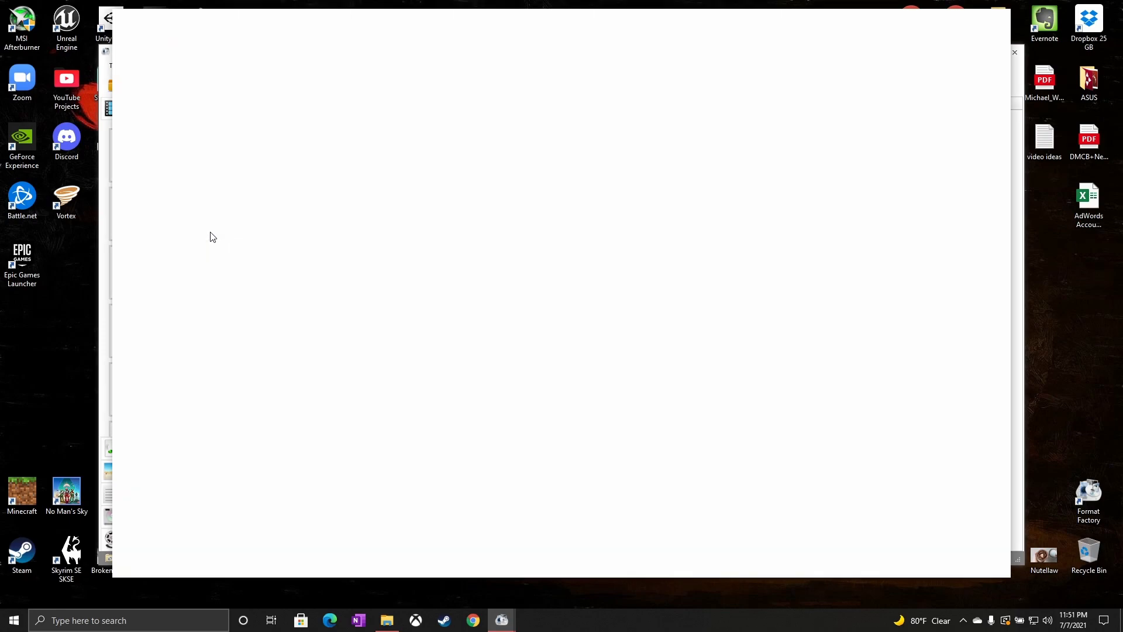
# - Drop Halo_Weapon_Drop.mov from Explorer into the WebM list and confirm with OK
pyautogui.click(385, 619)
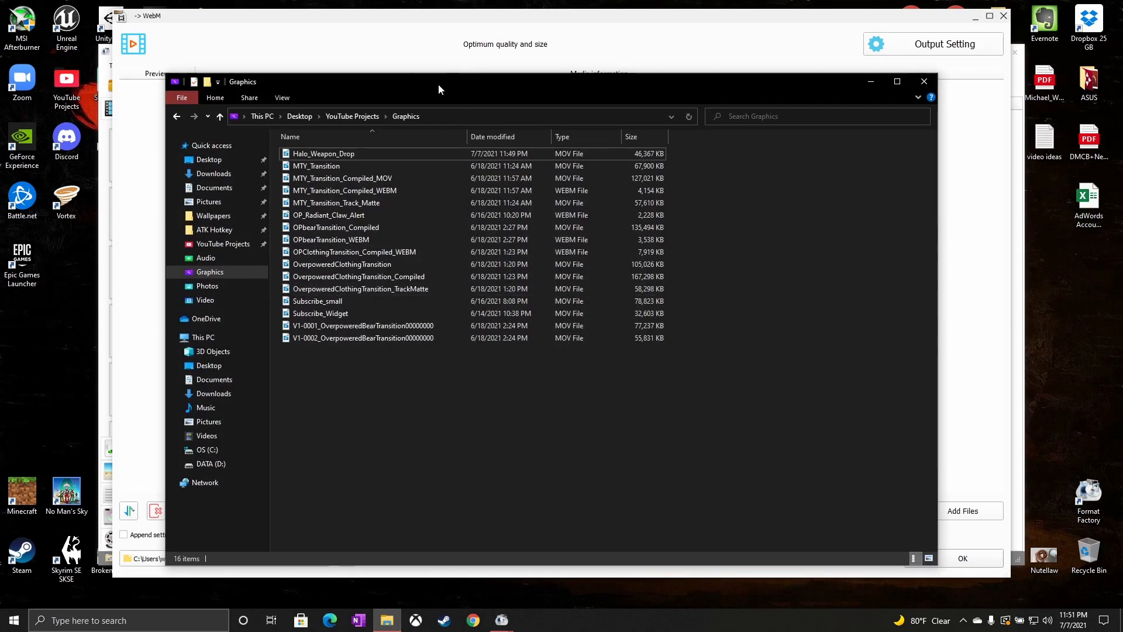
pyautogui.moveTo(442, 88); pyautogui.dragTo(690, 219)
pyautogui.moveTo(609, 276); pyautogui.dragTo(514, 157)
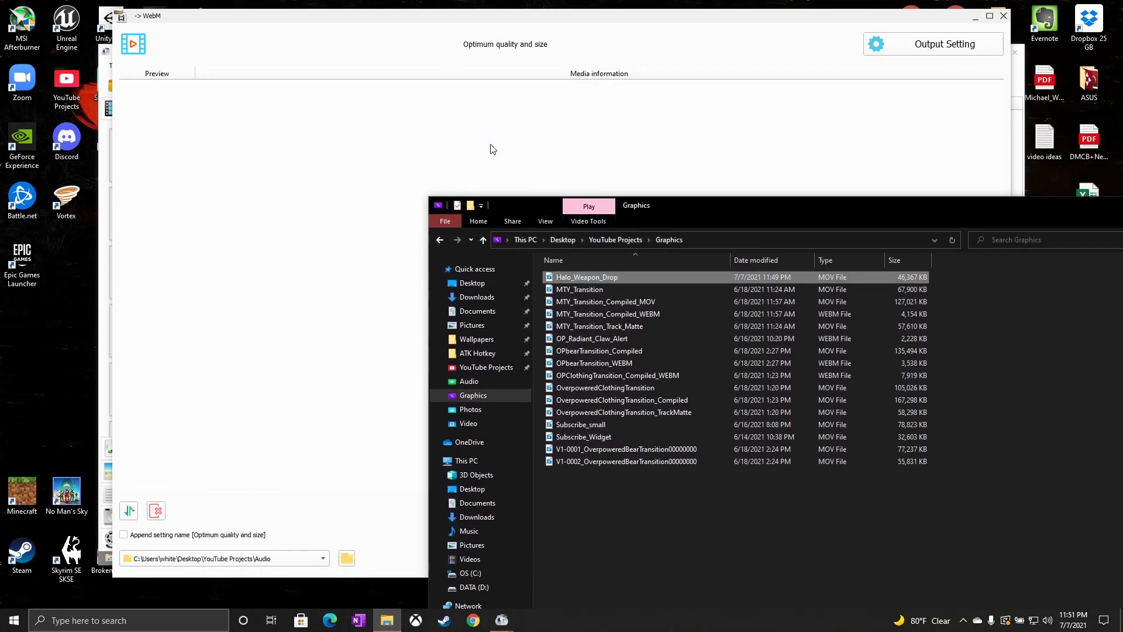
pyautogui.moveTo(737, 210); pyautogui.dragTo(500, 169)
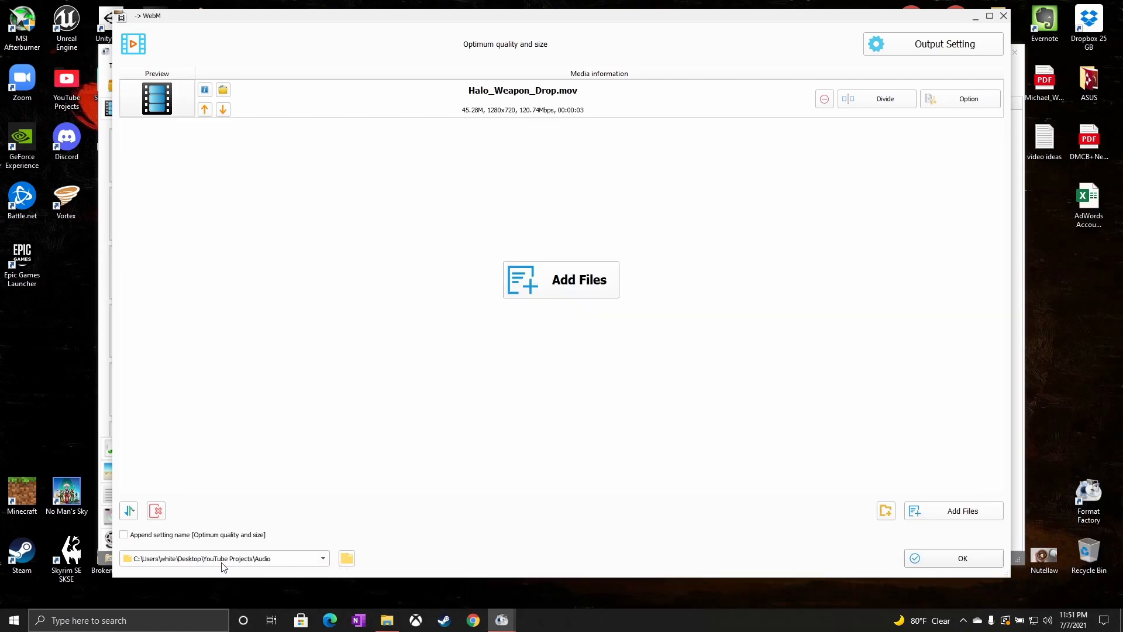
pyautogui.click(351, 563)
pyautogui.click(961, 558)
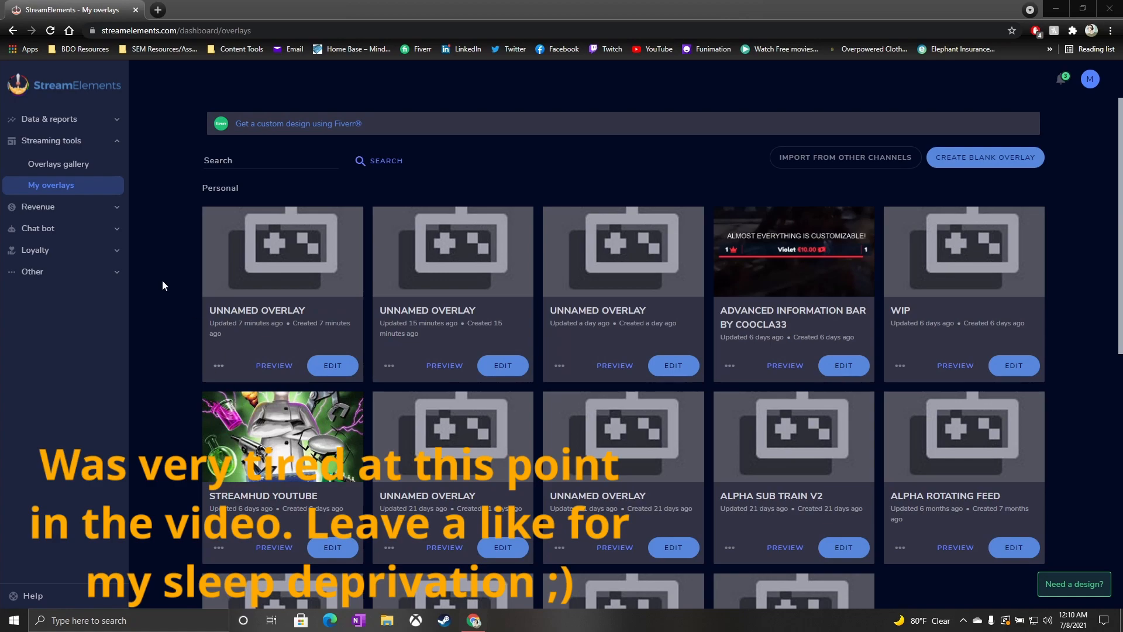
# - Create a new blank StreamElements overlay at 720p resolution
pyautogui.click(47, 185)
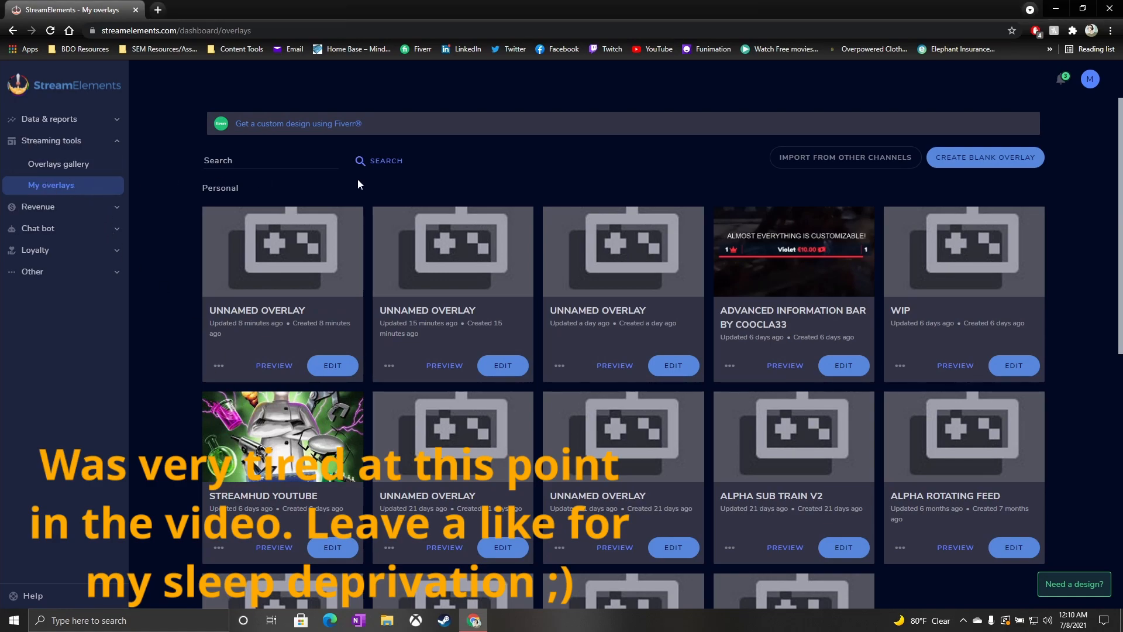
pyautogui.click(959, 157)
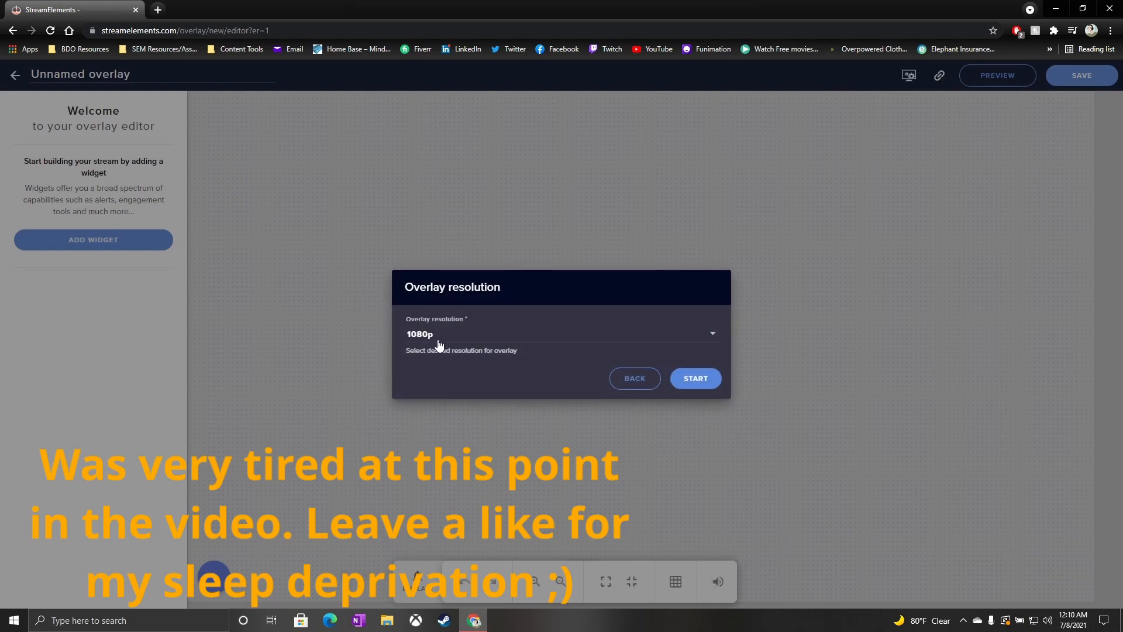
pyautogui.click(450, 338)
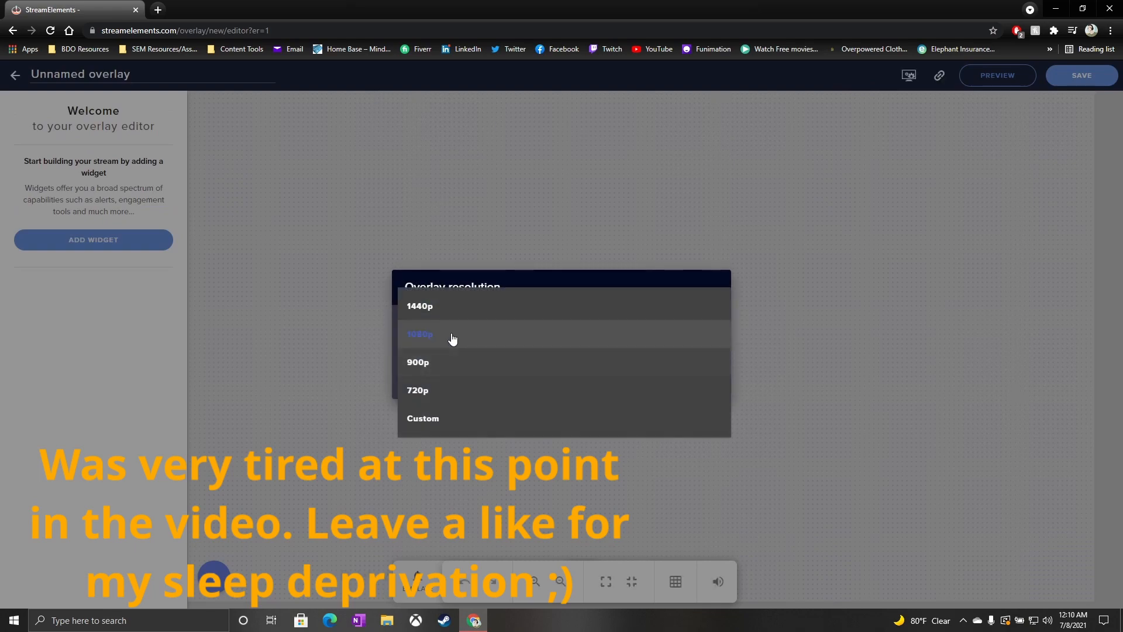
pyautogui.click(423, 397)
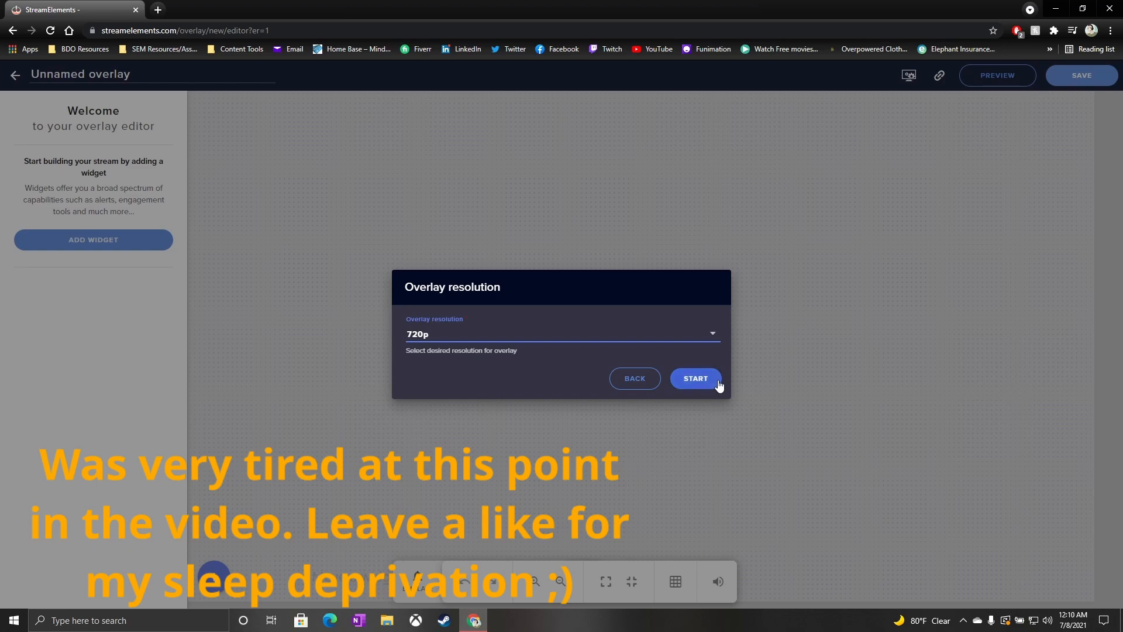
pyautogui.click(694, 378)
# - Add an AlertBox widget, stretch it over the canvas and centre it
pyautogui.moveTo(316, 328)
pyautogui.click(375, 322)
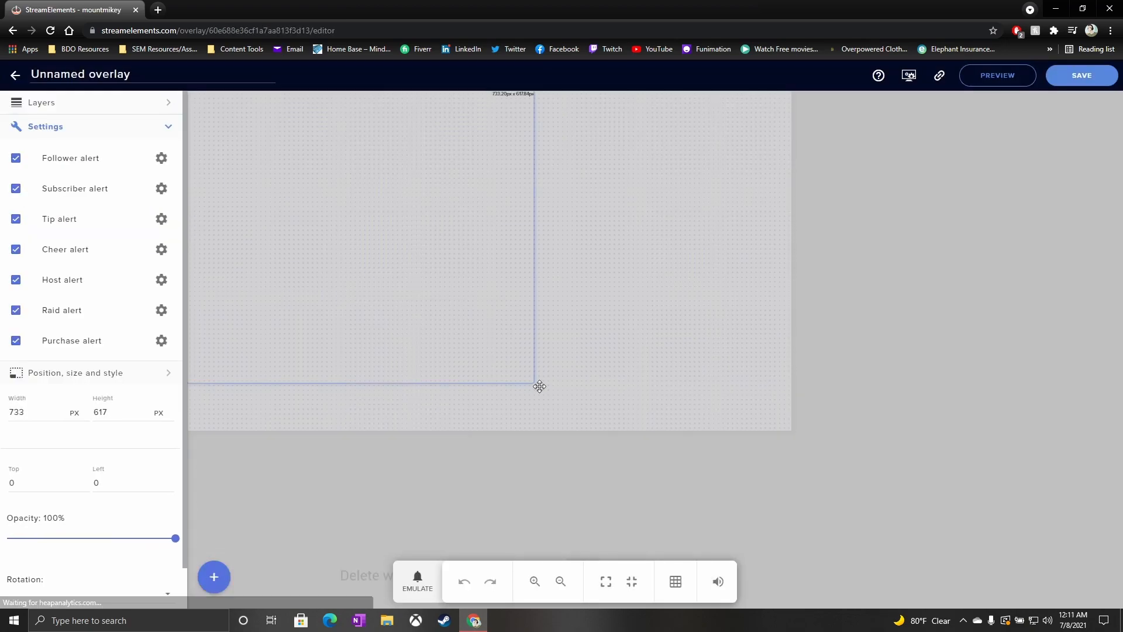
pyautogui.moveTo(533, 382); pyautogui.dragTo(789, 428)
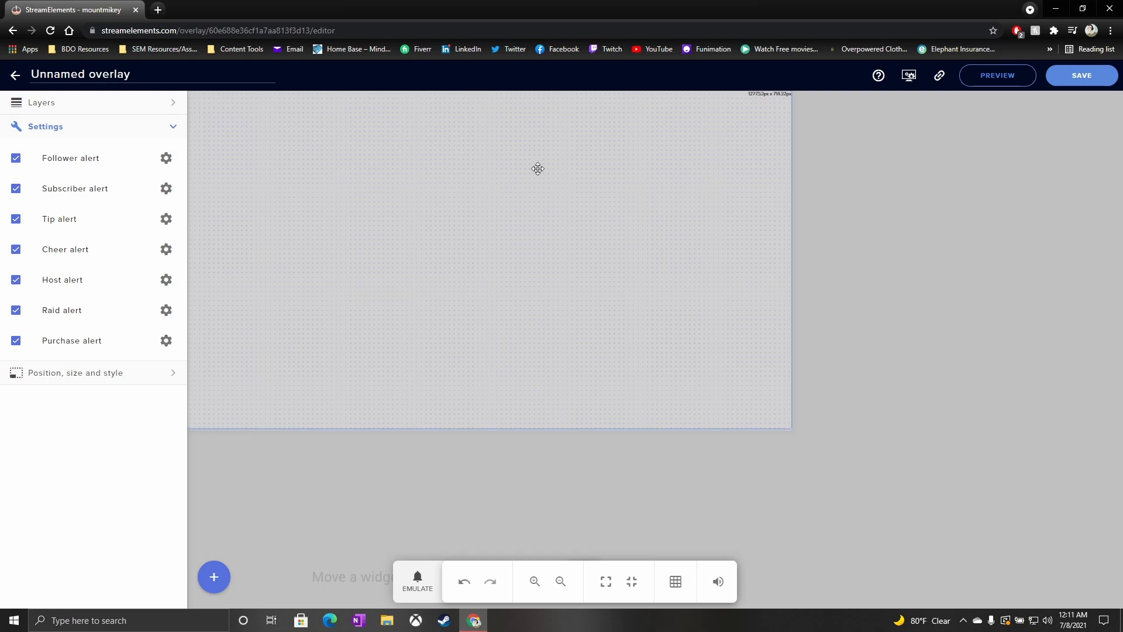
pyautogui.click(154, 377)
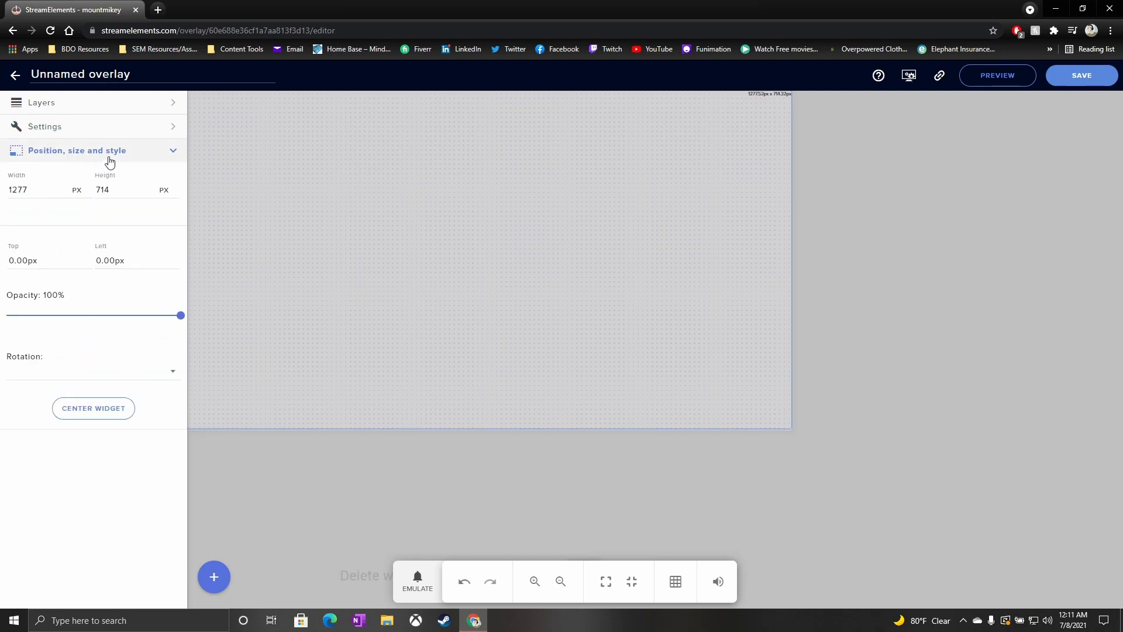
pyautogui.click(93, 417)
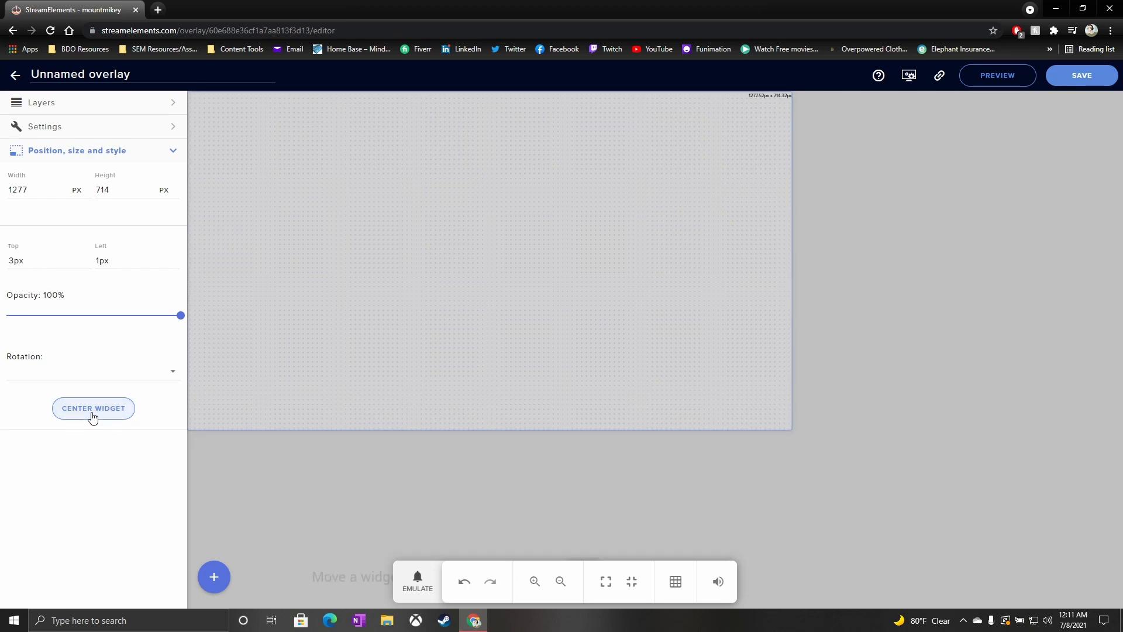
# - Disable subscriber, tip, cheer, host, raid and purchase alerts, leaving only Follower
pyautogui.click(108, 127)
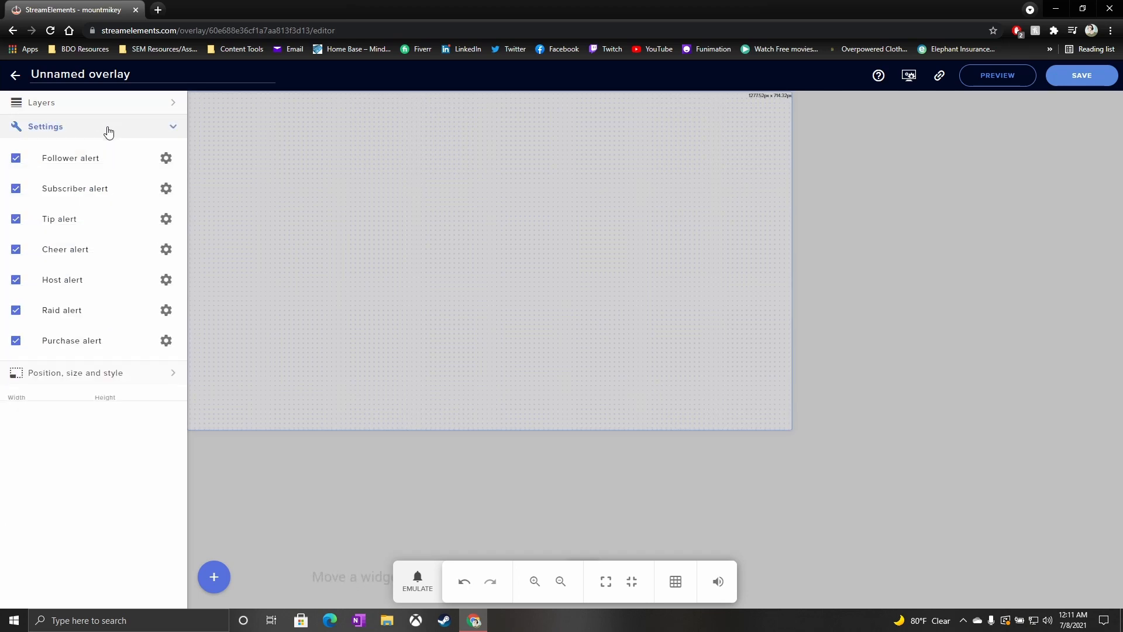
pyautogui.click(15, 188)
pyautogui.click(16, 219)
pyautogui.click(16, 249)
pyautogui.click(16, 280)
pyautogui.click(16, 310)
pyautogui.click(16, 340)
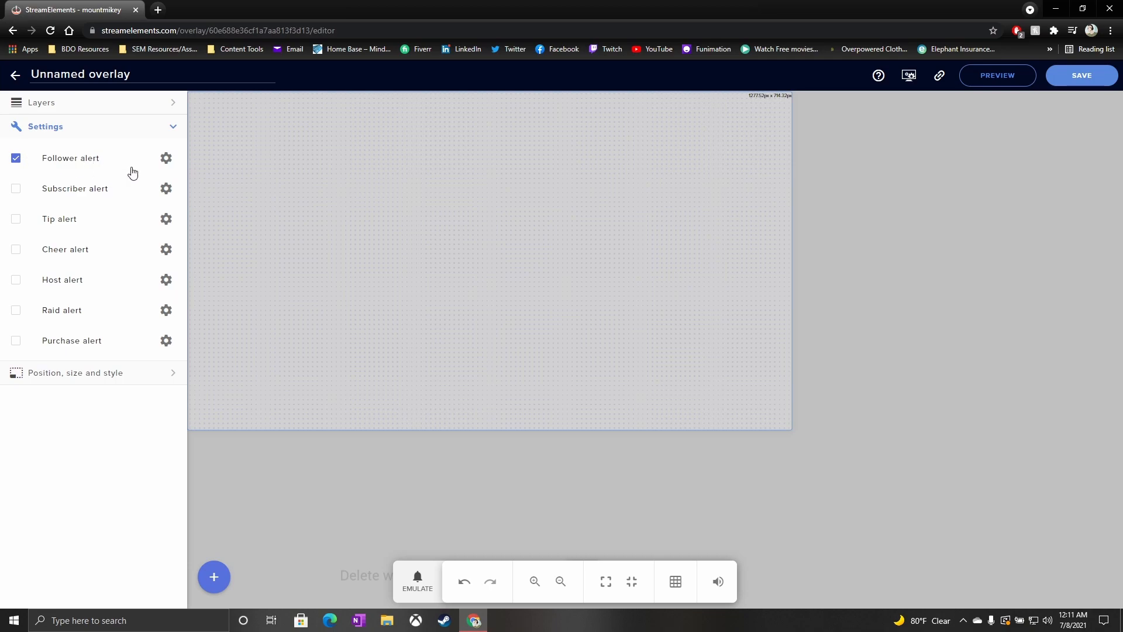
# - Set the follower alert video to the first uploaded weapon-drop video
pyautogui.click(166, 159)
pyautogui.click(150, 161)
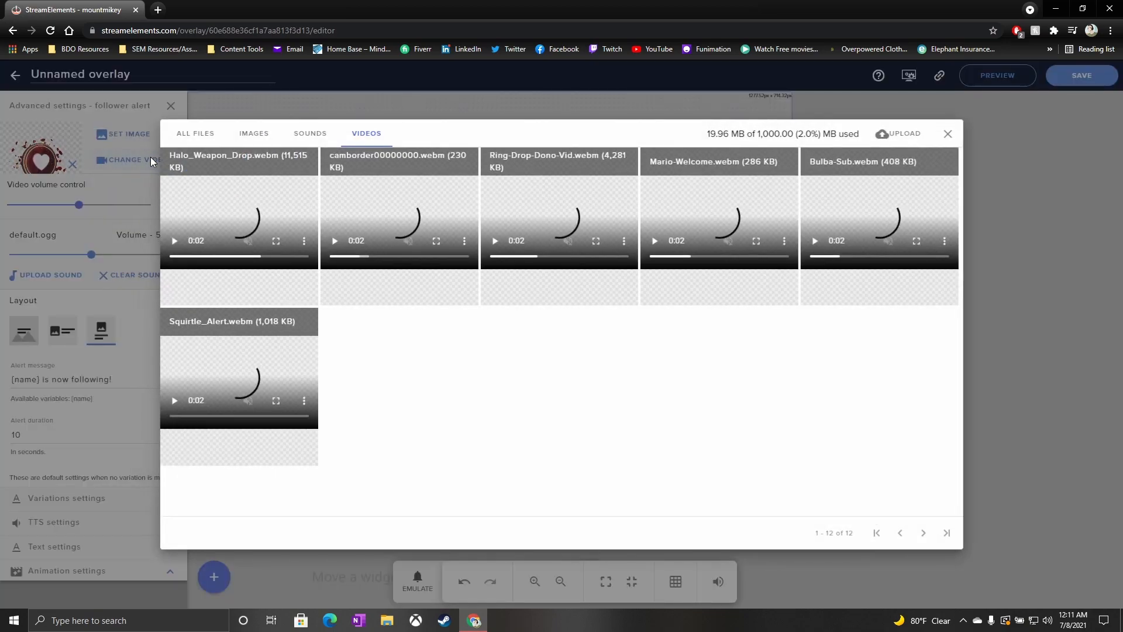
pyautogui.click(893, 134)
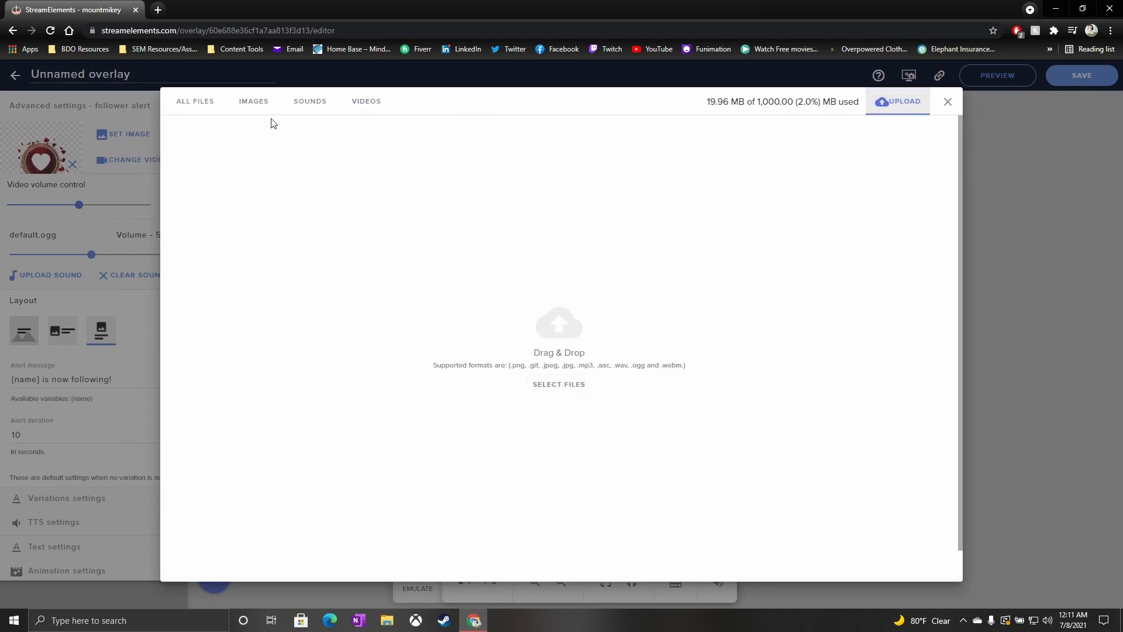
pyautogui.click(364, 104)
pyautogui.moveTo(208, 185)
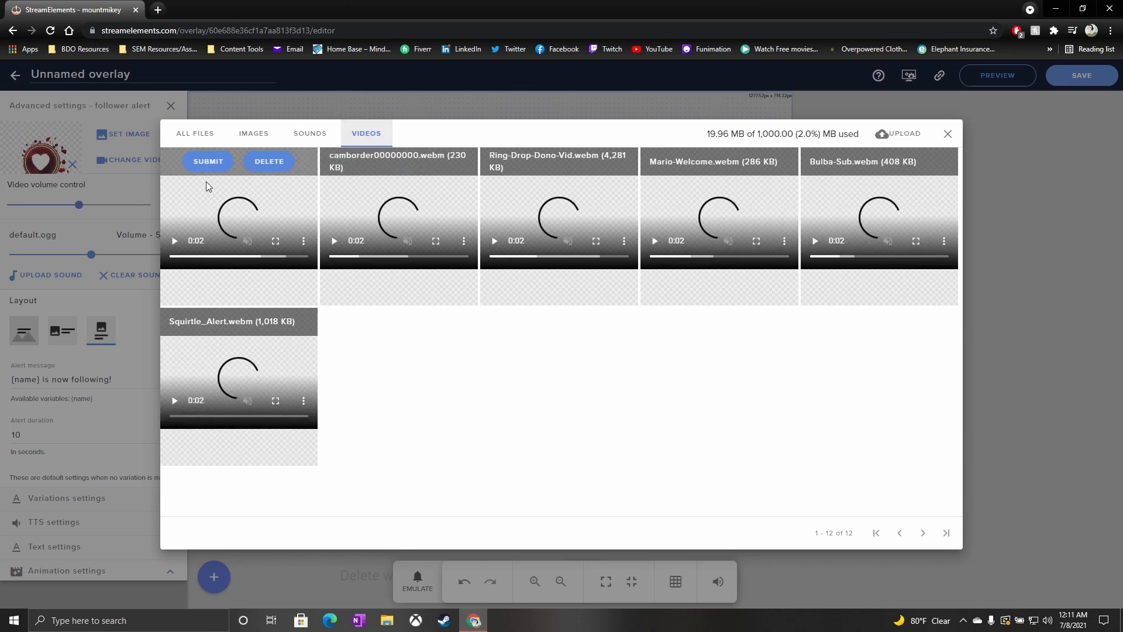
pyautogui.click(209, 162)
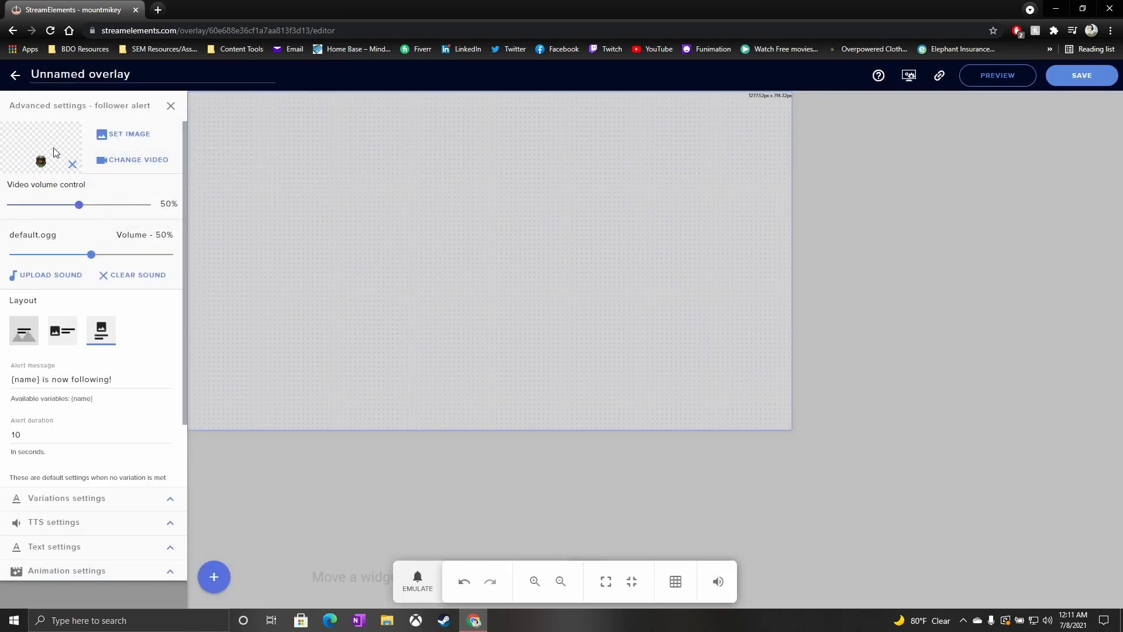
# - Open the follower alert's sound library
pyautogui.moveTo(13, 185); pyautogui.dragTo(78, 185)
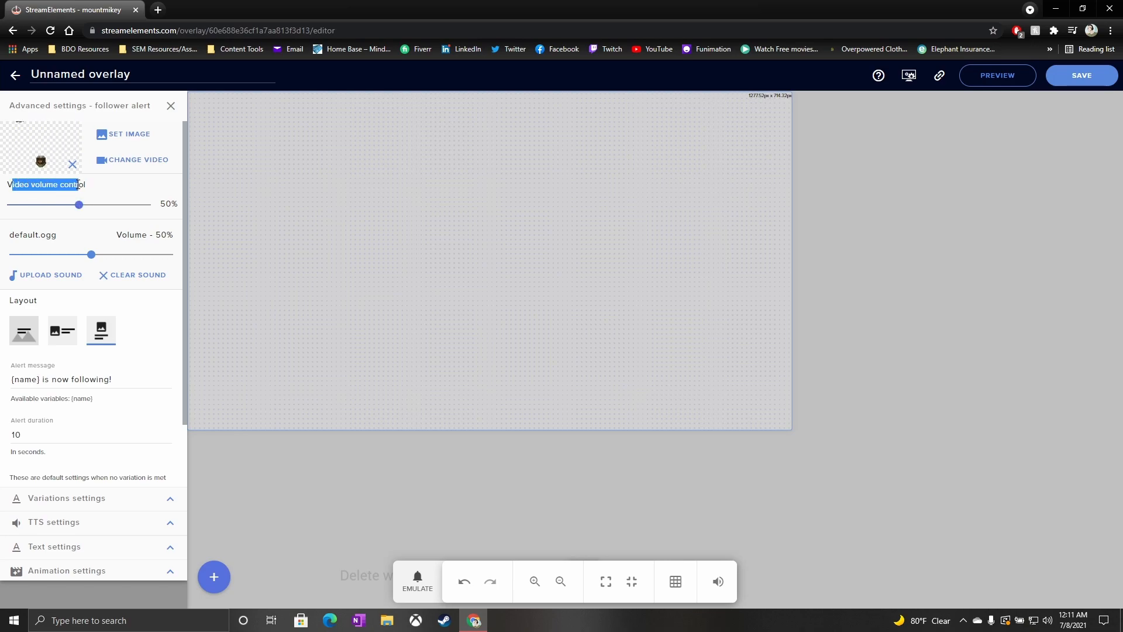
pyautogui.click(78, 185)
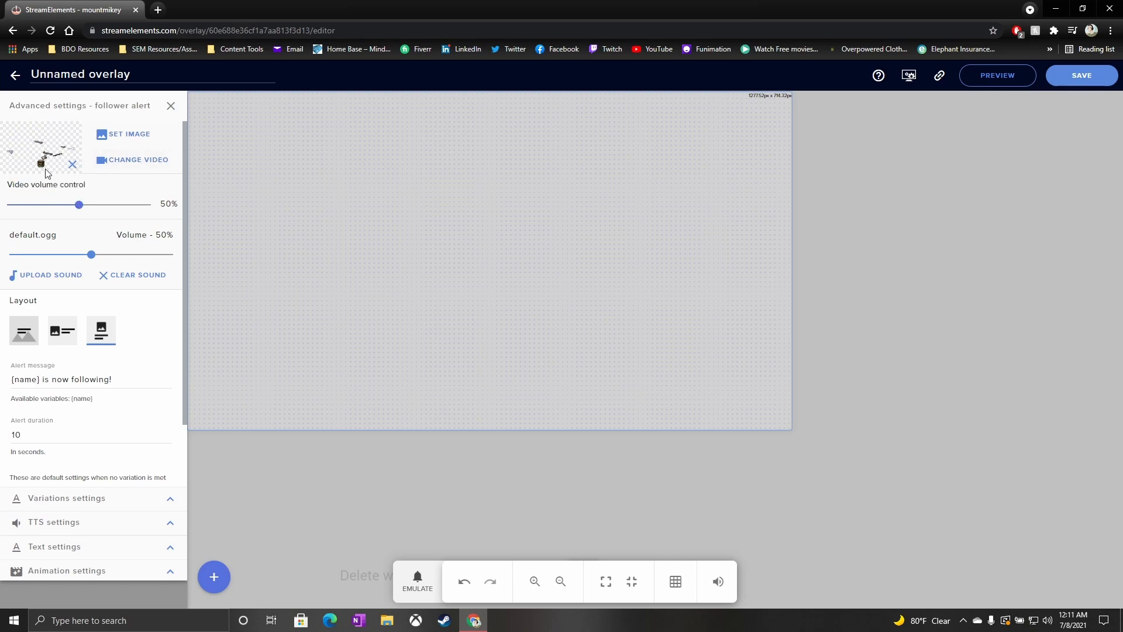
pyautogui.click(51, 274)
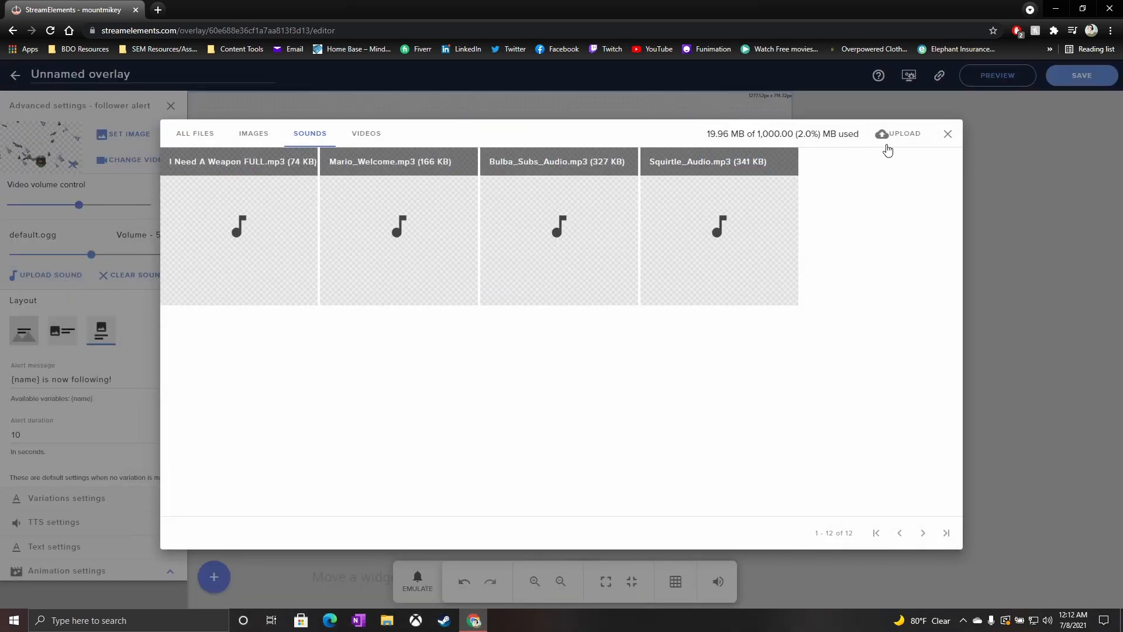
# - Choose I Need A Weapon FULL.mp3 as the alert sound at 30% volume
pyautogui.click(890, 140)
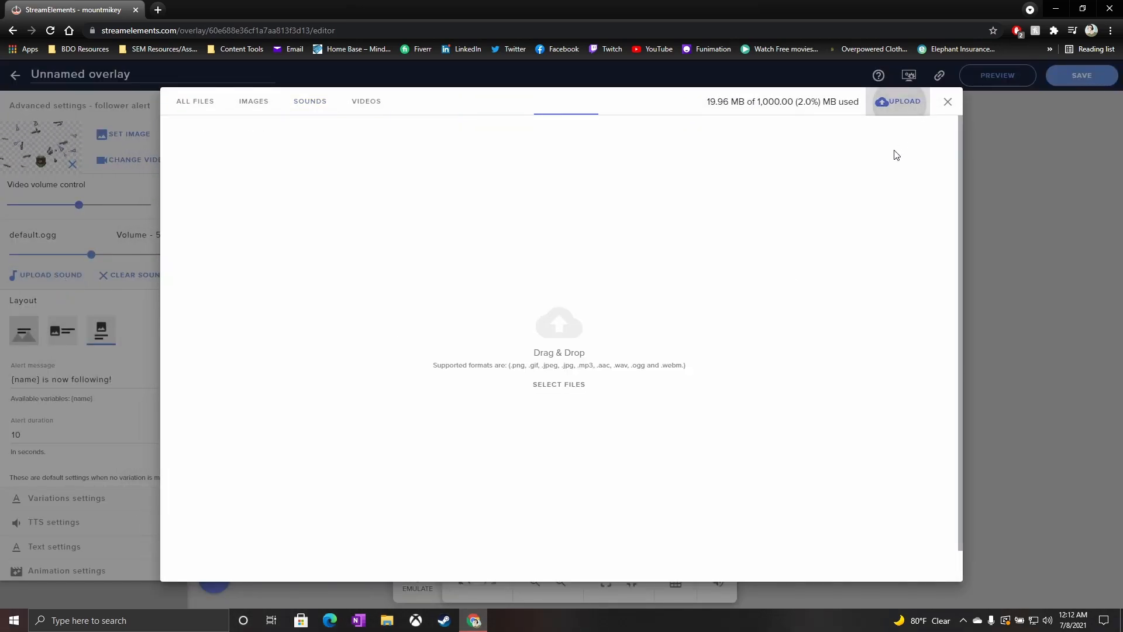
pyautogui.click(363, 108)
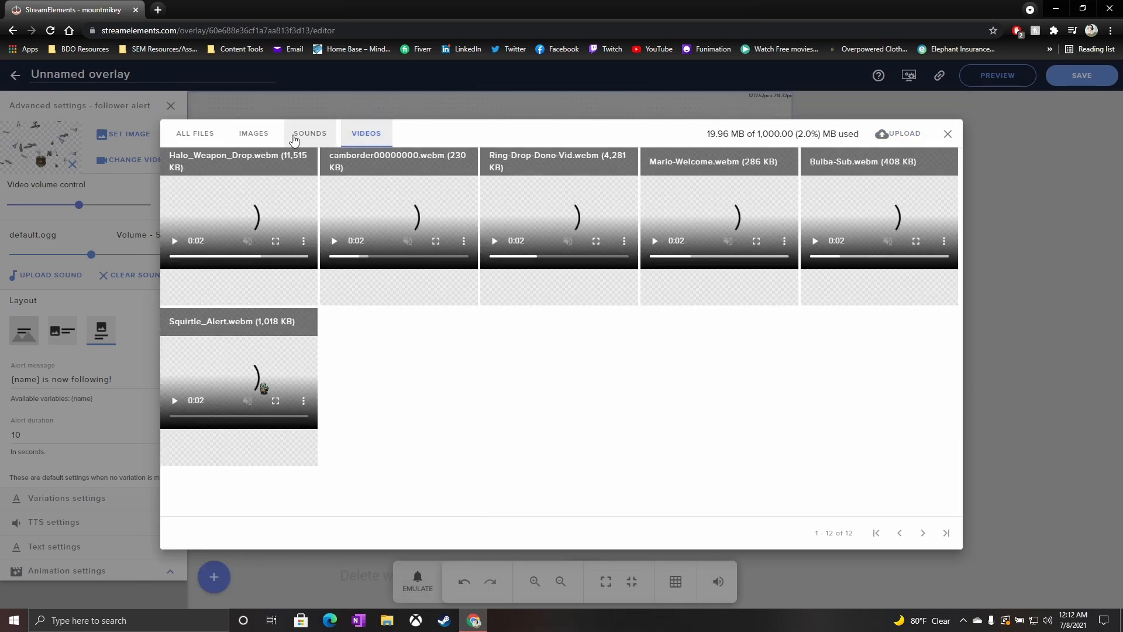
pyautogui.click(297, 137)
pyautogui.click(310, 176)
pyautogui.moveTo(90, 255); pyautogui.dragTo(59, 256)
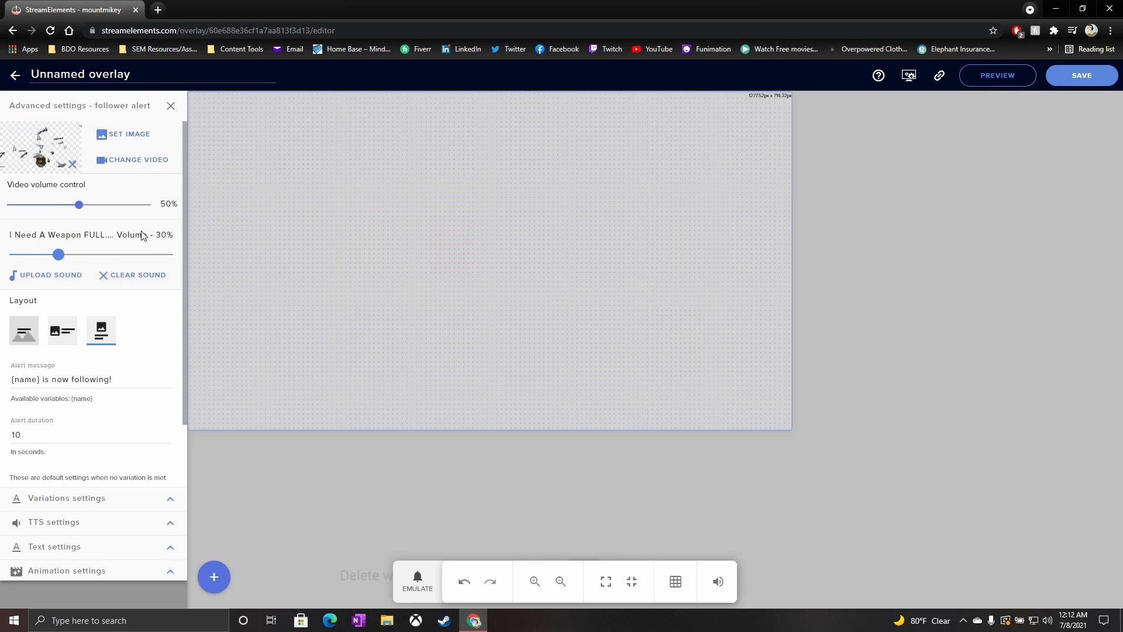
# - Switch the alert layout to text over image
pyautogui.scroll(-2, 78, 303)
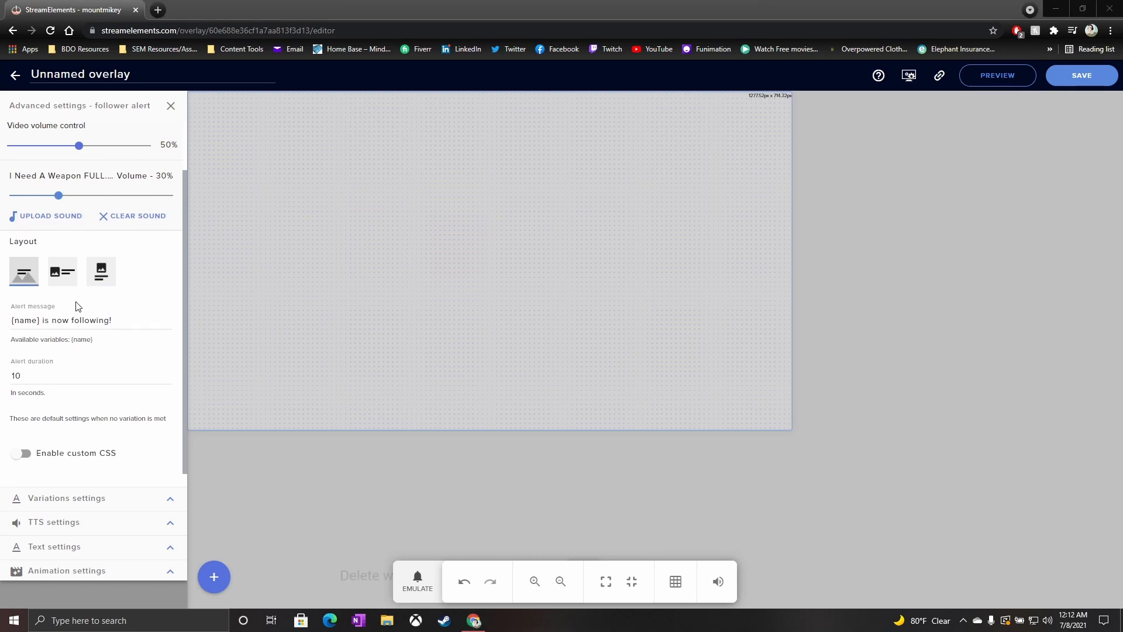
pyautogui.click(28, 263)
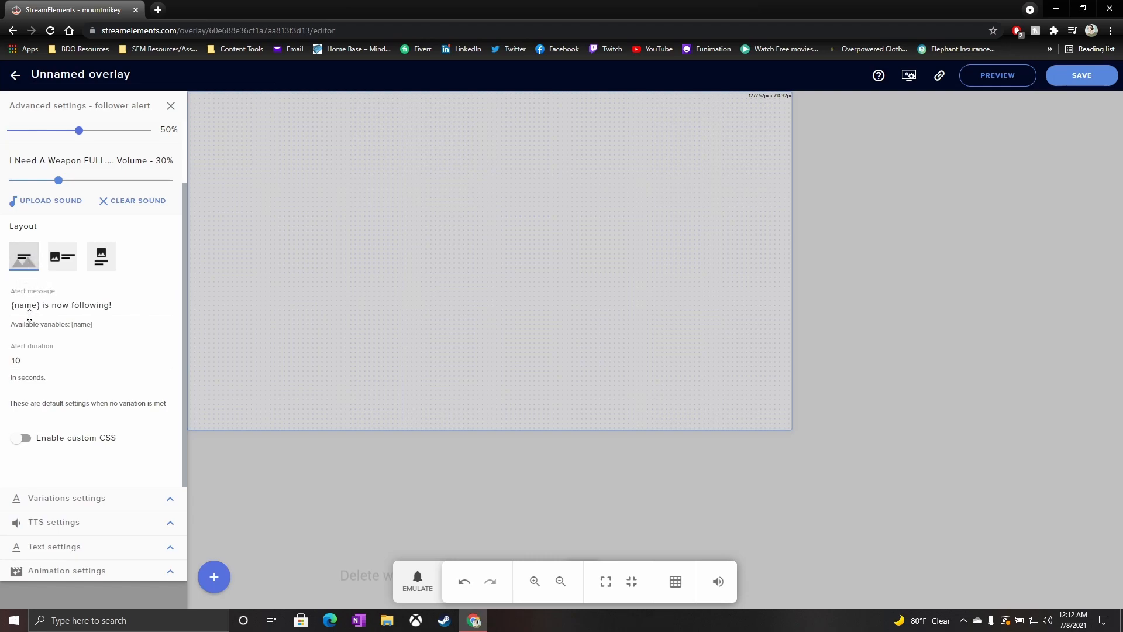
pyautogui.moveTo(12, 304); pyautogui.dragTo(119, 304)
pyautogui.click(69, 305)
pyautogui.moveTo(19, 305); pyautogui.dragTo(123, 307)
pyautogui.click(14, 308)
pyautogui.moveTo(14, 326); pyautogui.dragTo(95, 328)
pyautogui.click(77, 322)
# - Set the alert duration to 3 seconds and close the advanced settings
pyautogui.doubleClick(167, 363)
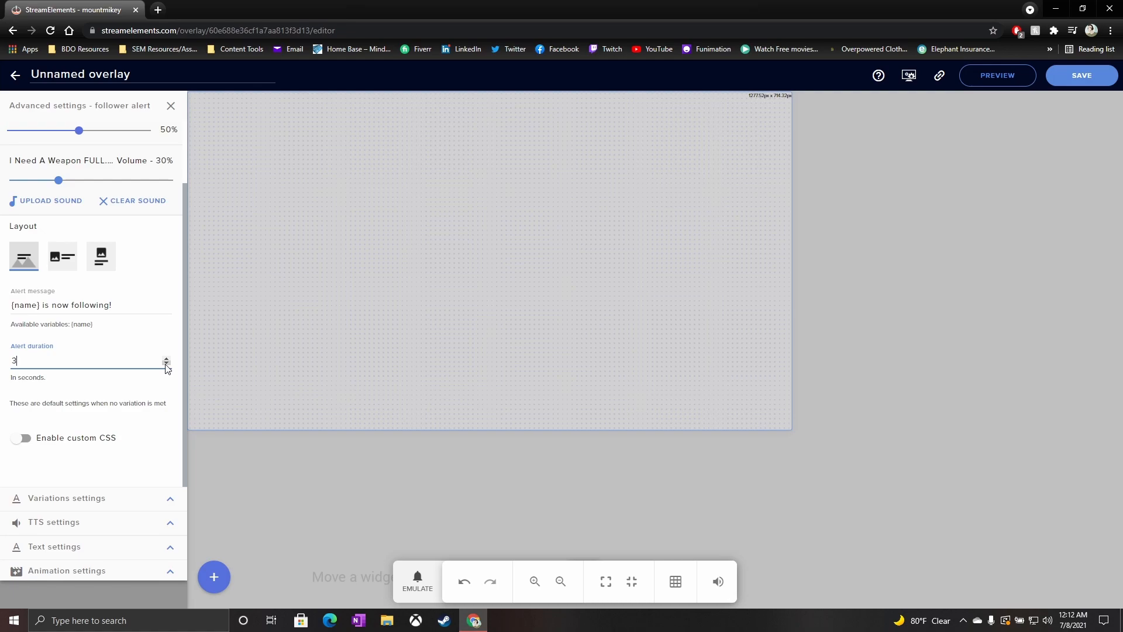
pyautogui.click(133, 344)
pyautogui.scroll(2, 126, 431)
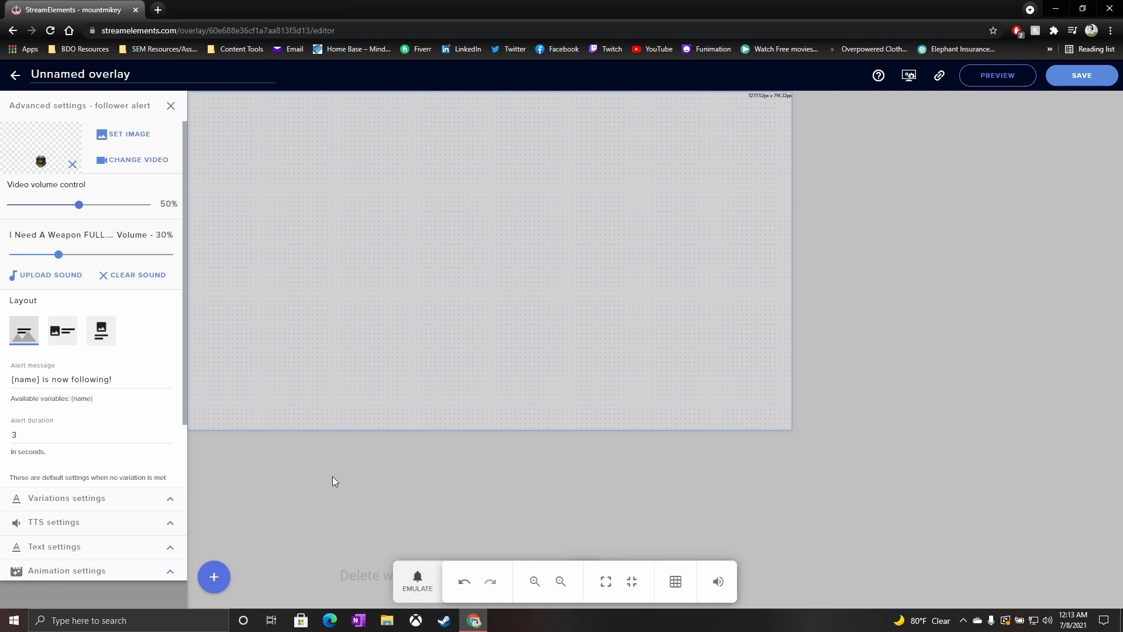
pyautogui.click(171, 107)
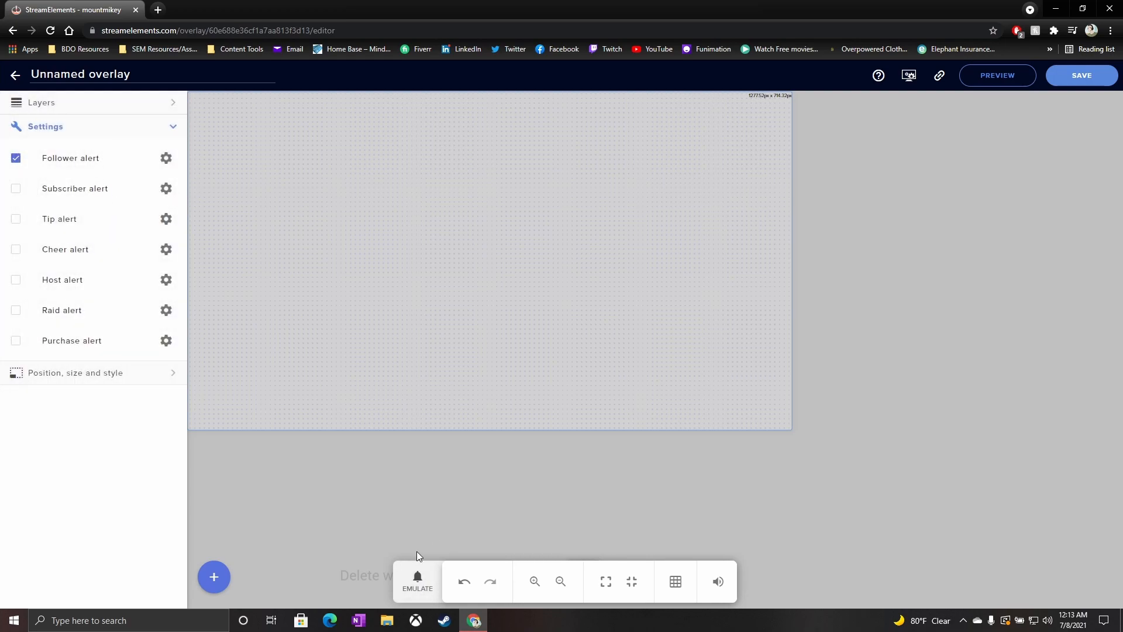
# - Emulate a follower event to test the alert
pyautogui.click(417, 581)
pyautogui.click(418, 587)
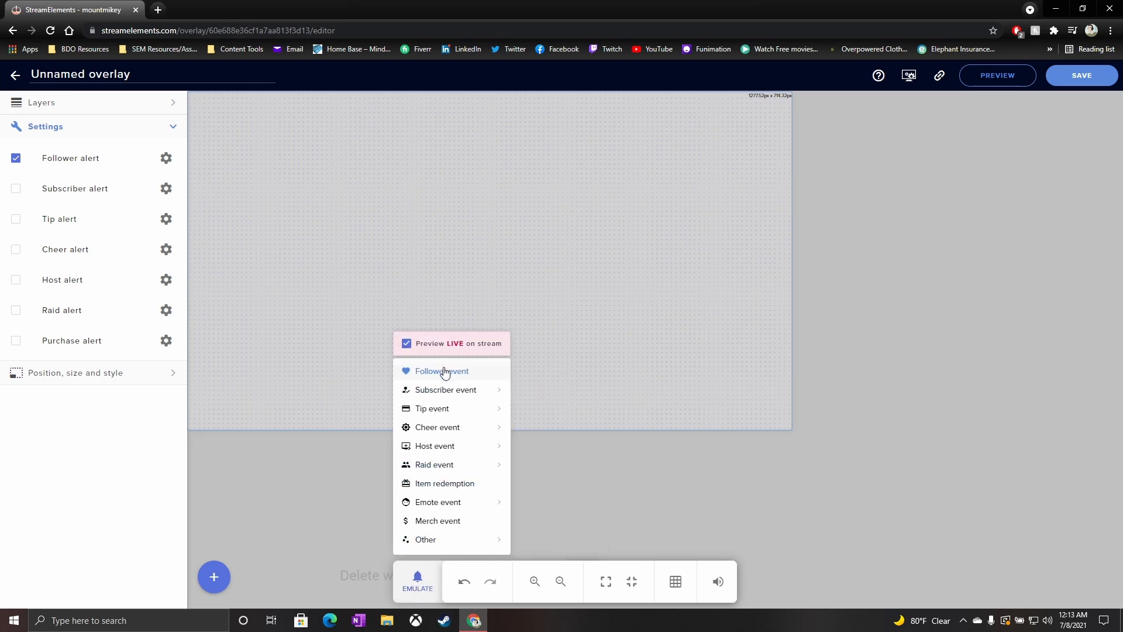
pyautogui.click(446, 371)
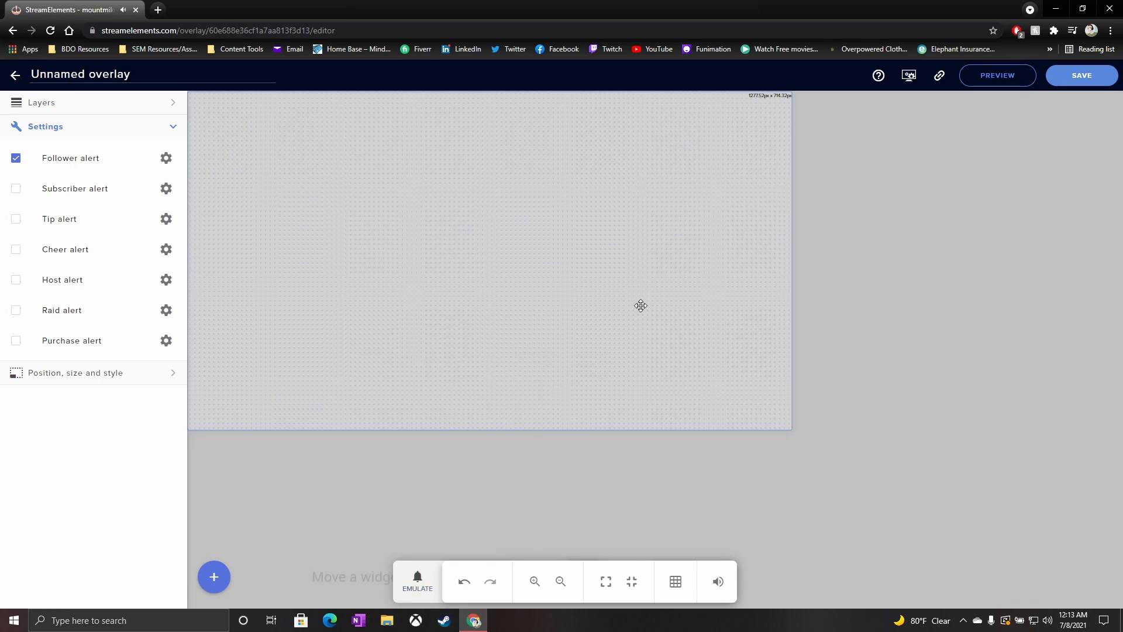
# - Save the overlay, starting to name it Halo Weapon Drop
pyautogui.click(1093, 75)
pyautogui.write('Hal')
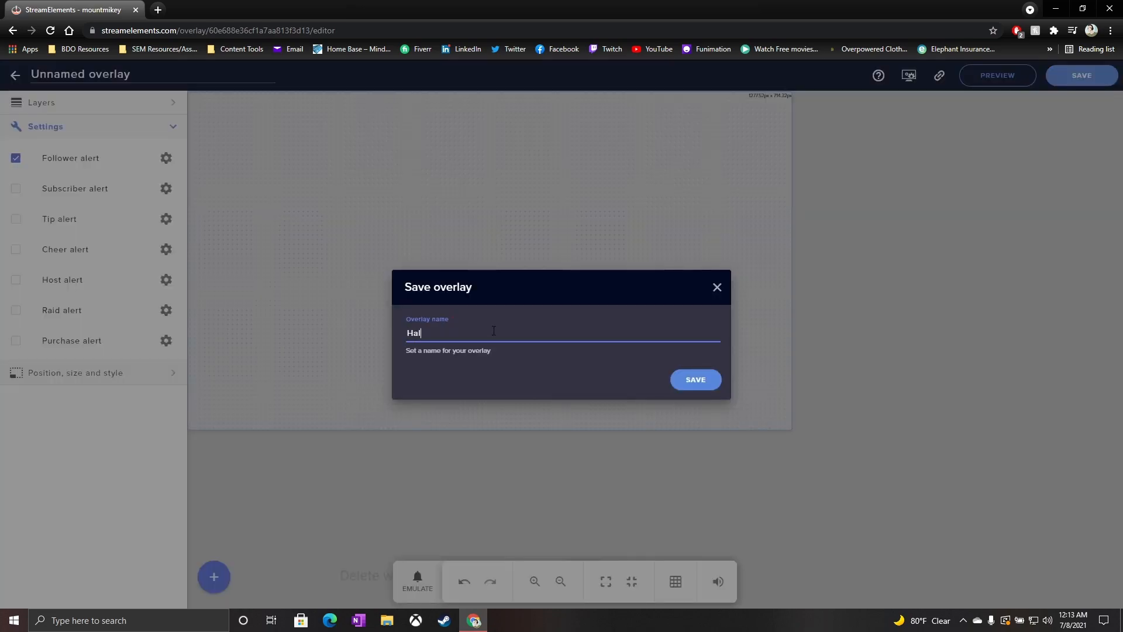
pyautogui.write('o')
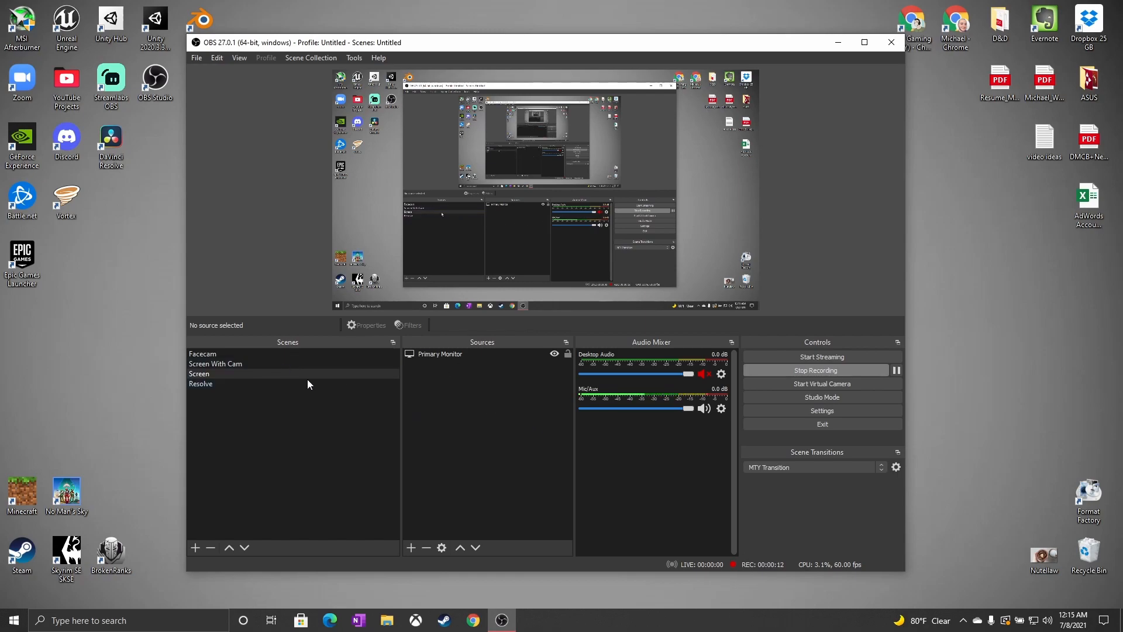
# - Add a Browser source in OBS and paste the StreamElements overlay URL
pyautogui.click(412, 549)
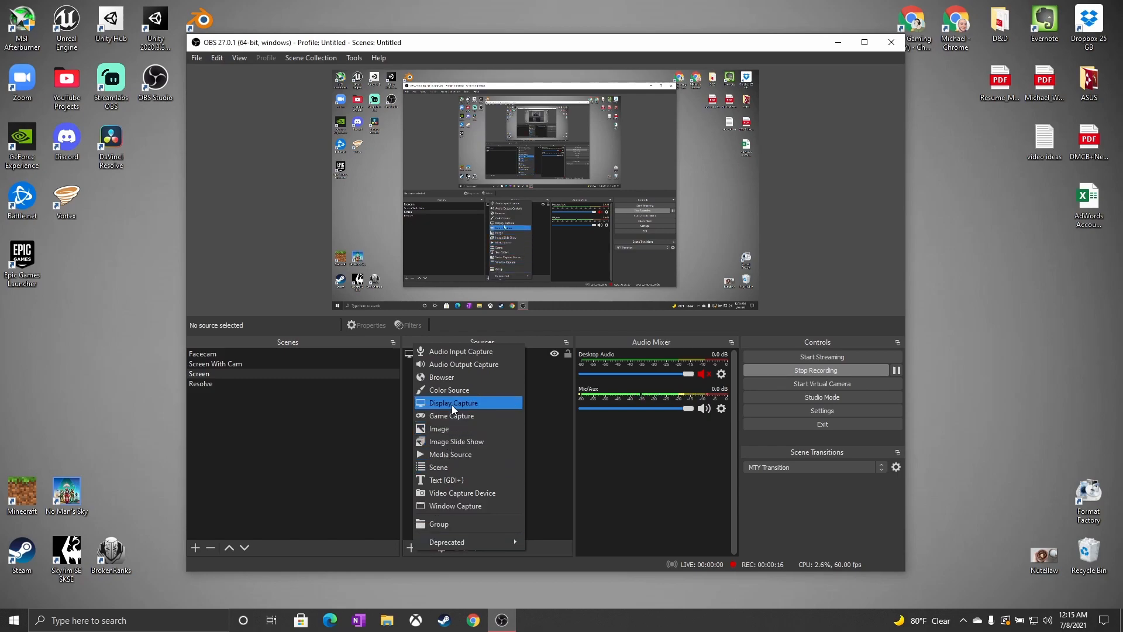
pyautogui.click(452, 380)
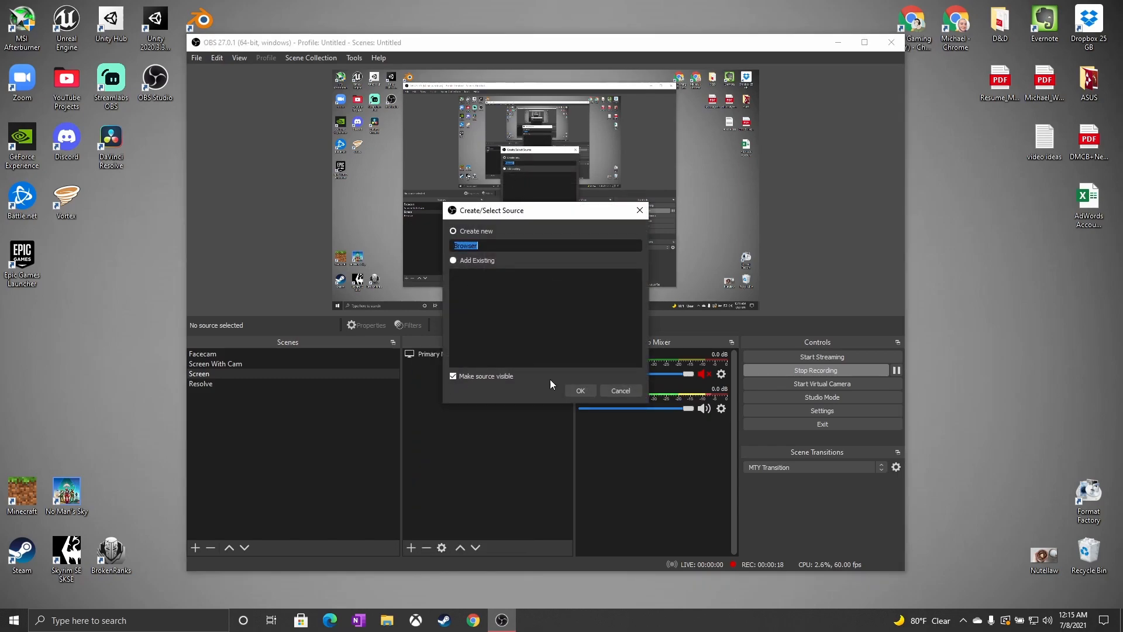
pyautogui.click(578, 390)
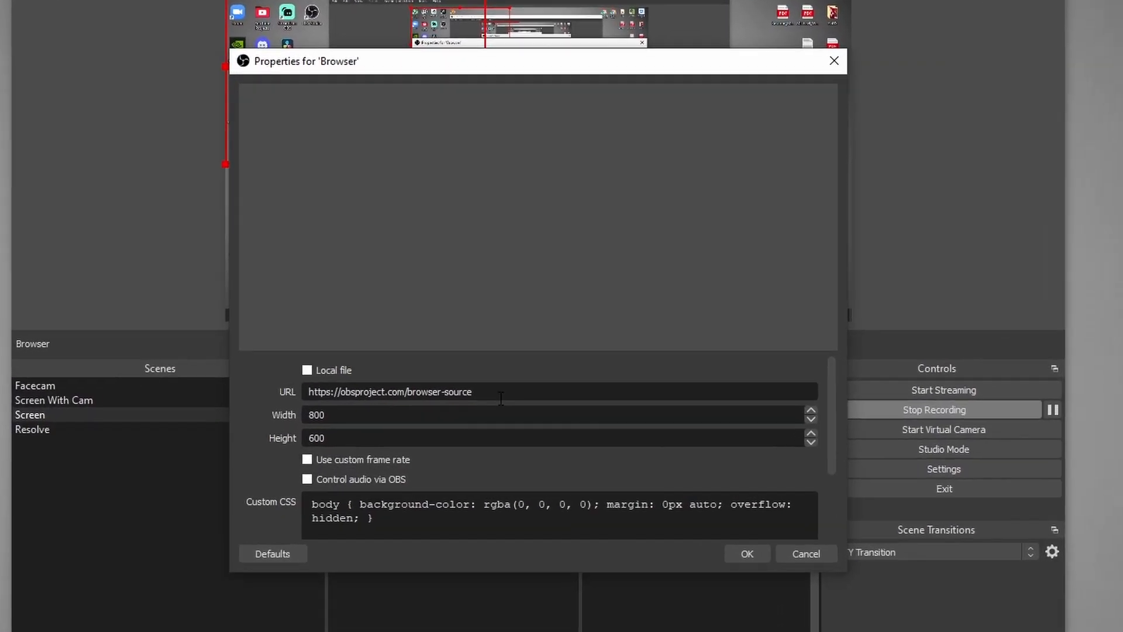
pyautogui.moveTo(520, 359); pyautogui.dragTo(321, 366)
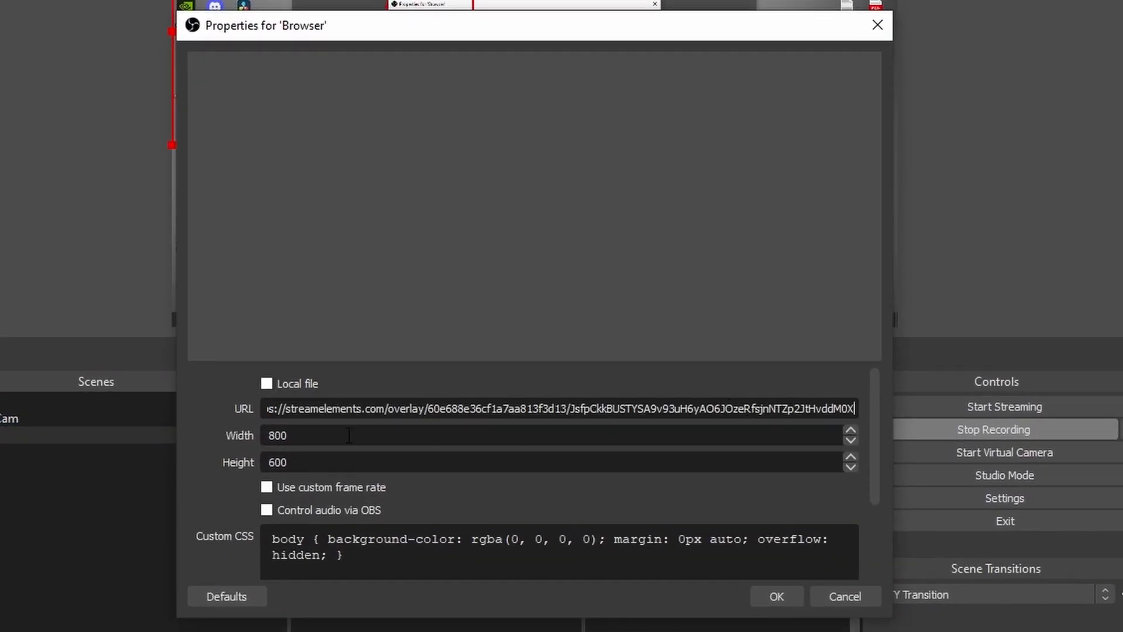
# - Set the browser source to 1280 x 720 and stretch it to fill the canvas
pyautogui.moveTo(371, 437); pyautogui.dragTo(235, 435)
pyautogui.write('1280')
pyautogui.moveTo(286, 462); pyautogui.dragTo(264, 462)
pyautogui.write('720')
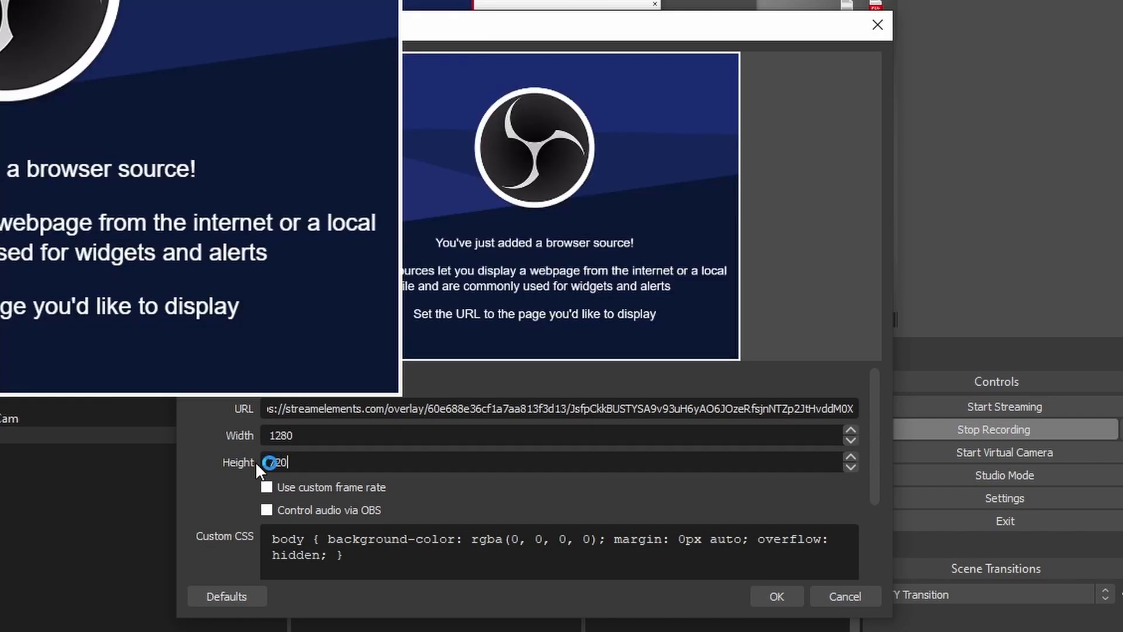
pyautogui.click(267, 487)
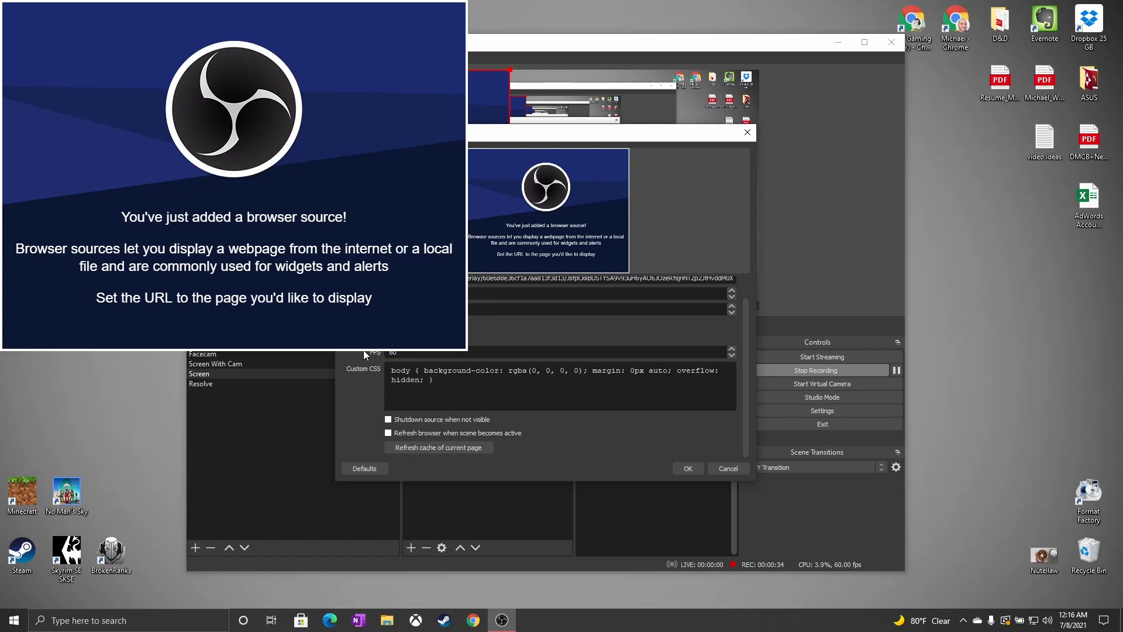
pyautogui.click(688, 468)
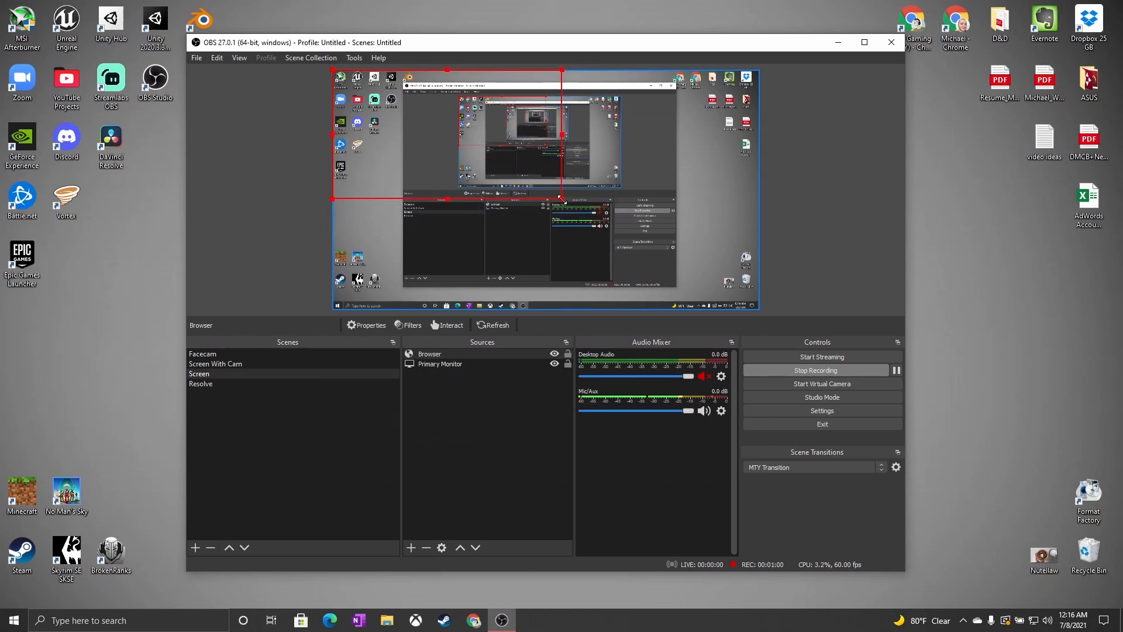
pyautogui.moveTo(562, 199); pyautogui.dragTo(759, 306)
pyautogui.click(790, 295)
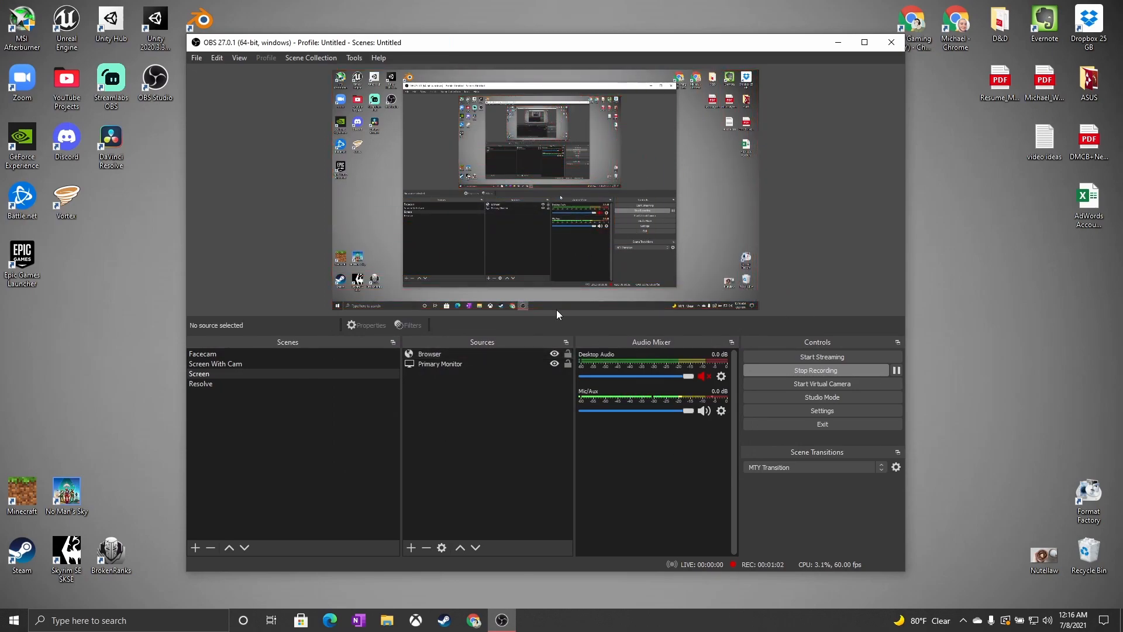
pyautogui.click(478, 354)
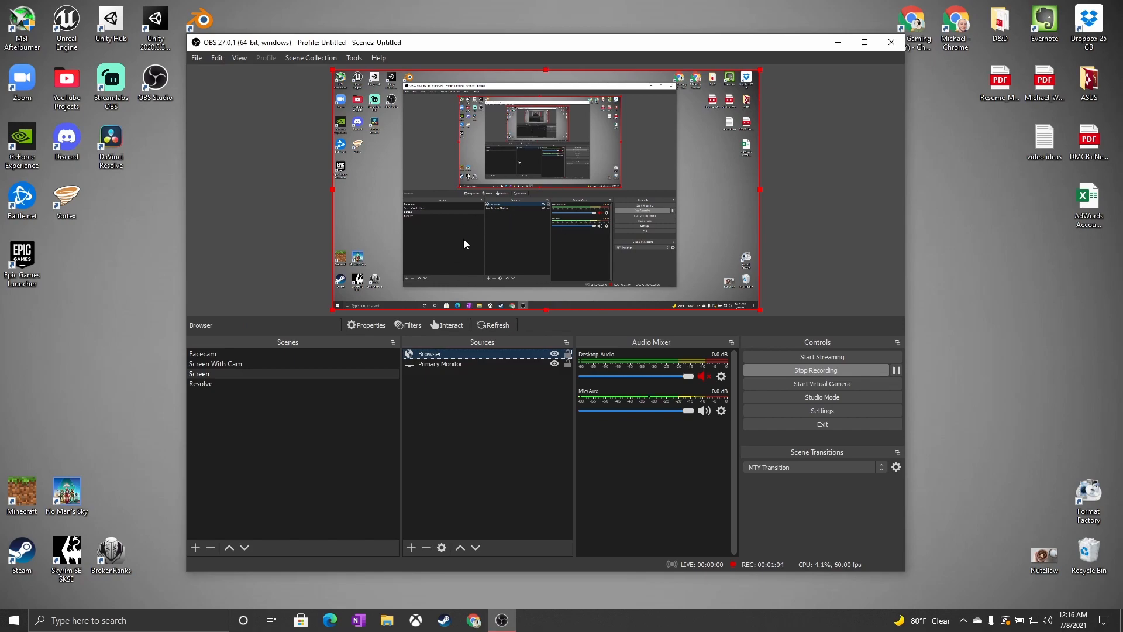
pyautogui.click(443, 381)
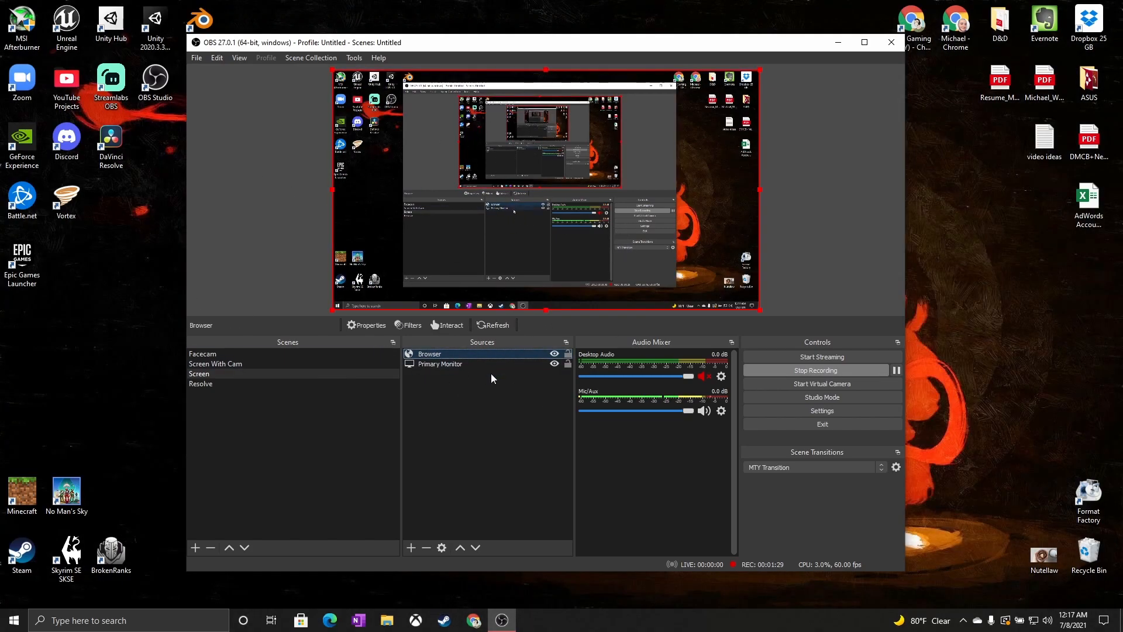
pyautogui.moveTo(0, 88); pyautogui.dragTo(0, 170)
pyautogui.click(417, 579)
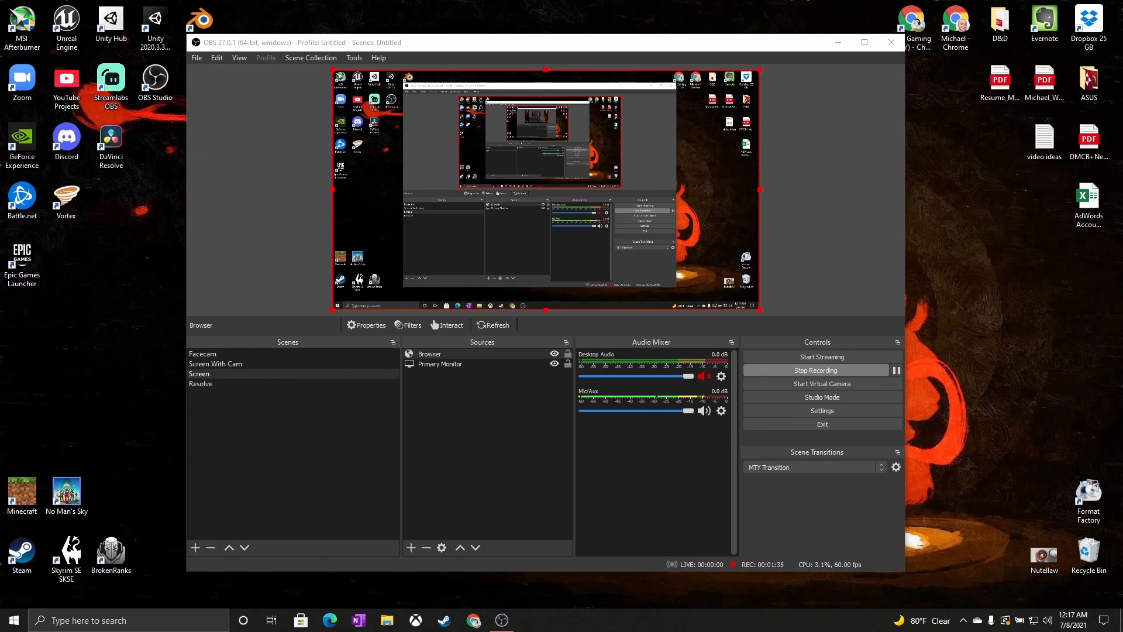